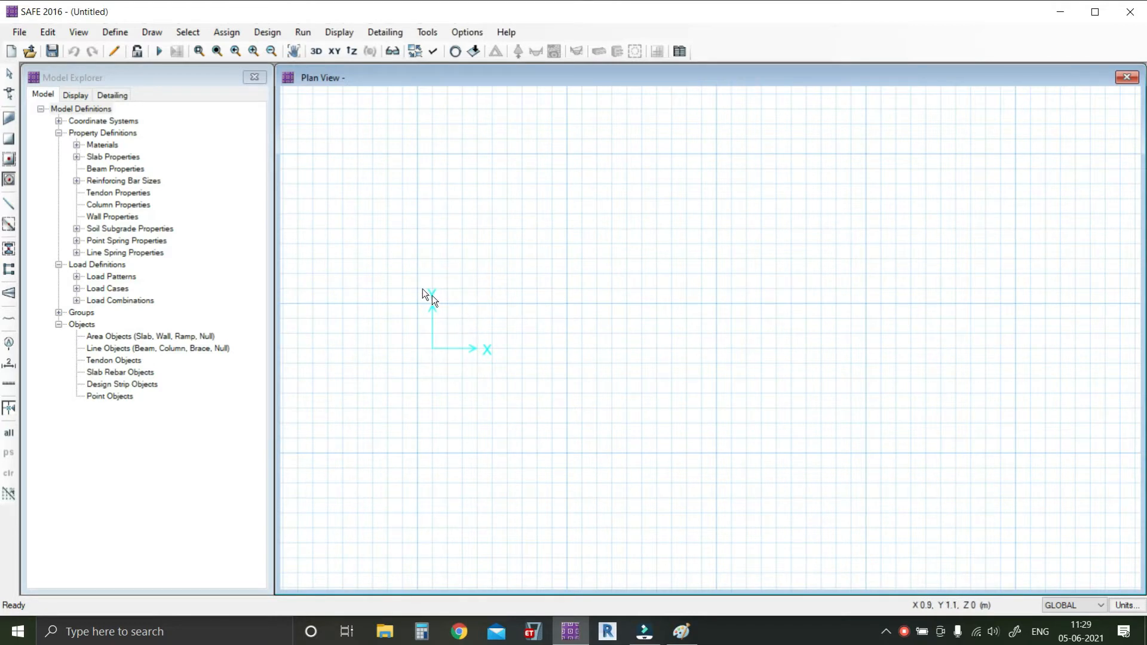
Step: Draw a point object at the origin of the plan with zero plan offsets
left_click(148, 35)
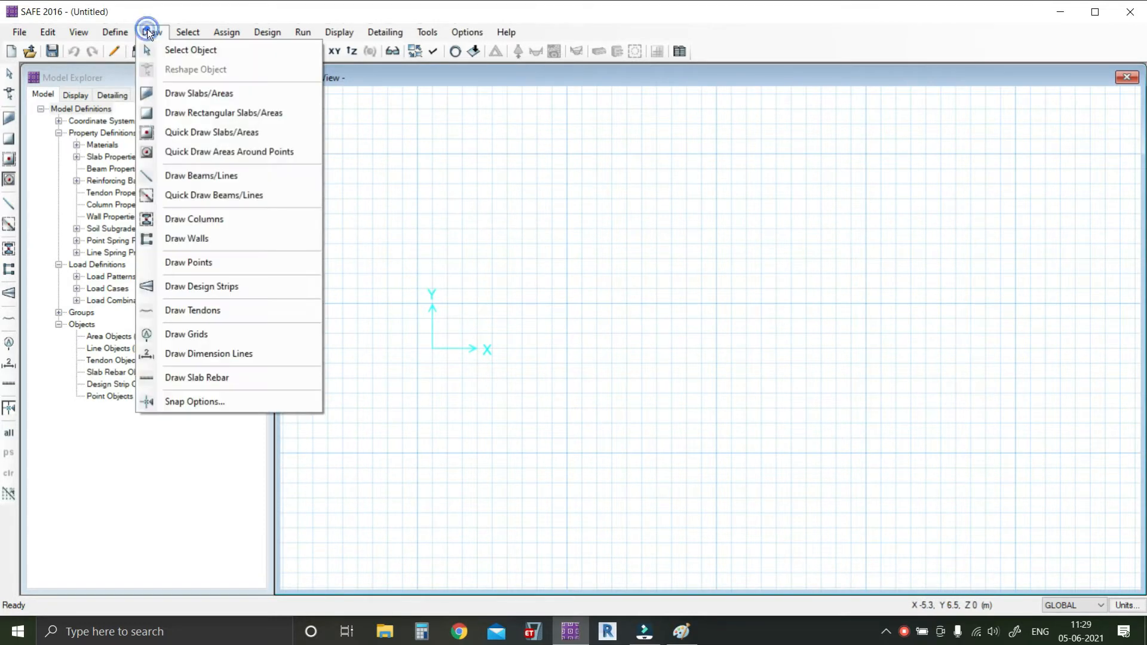
left_click(208, 266)
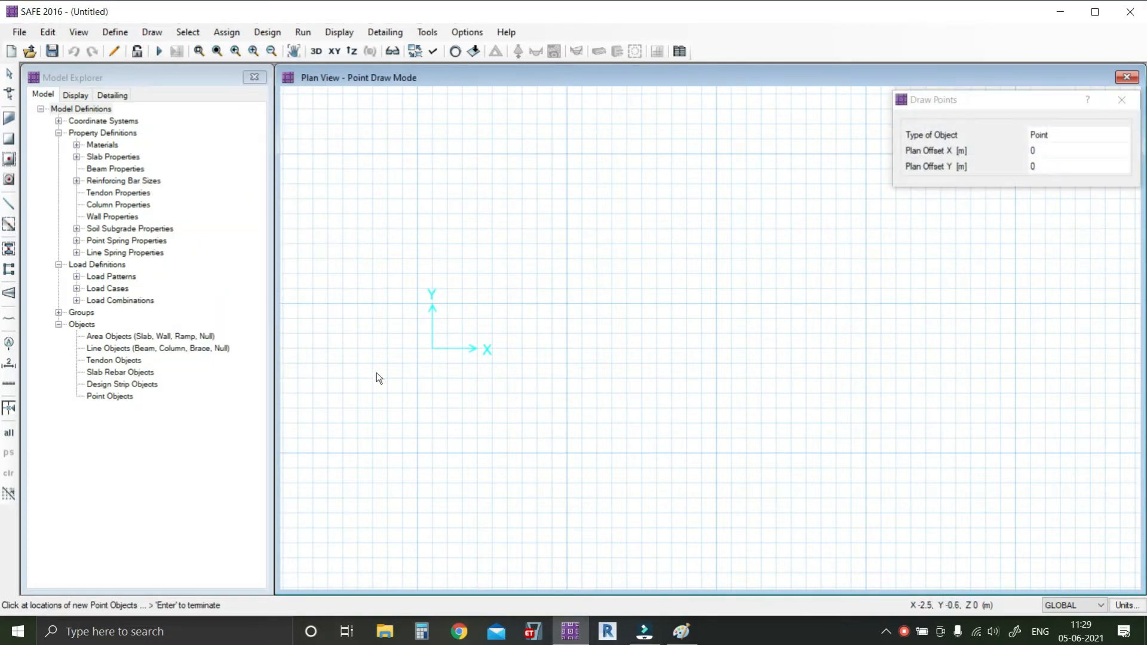
left_click(432, 348)
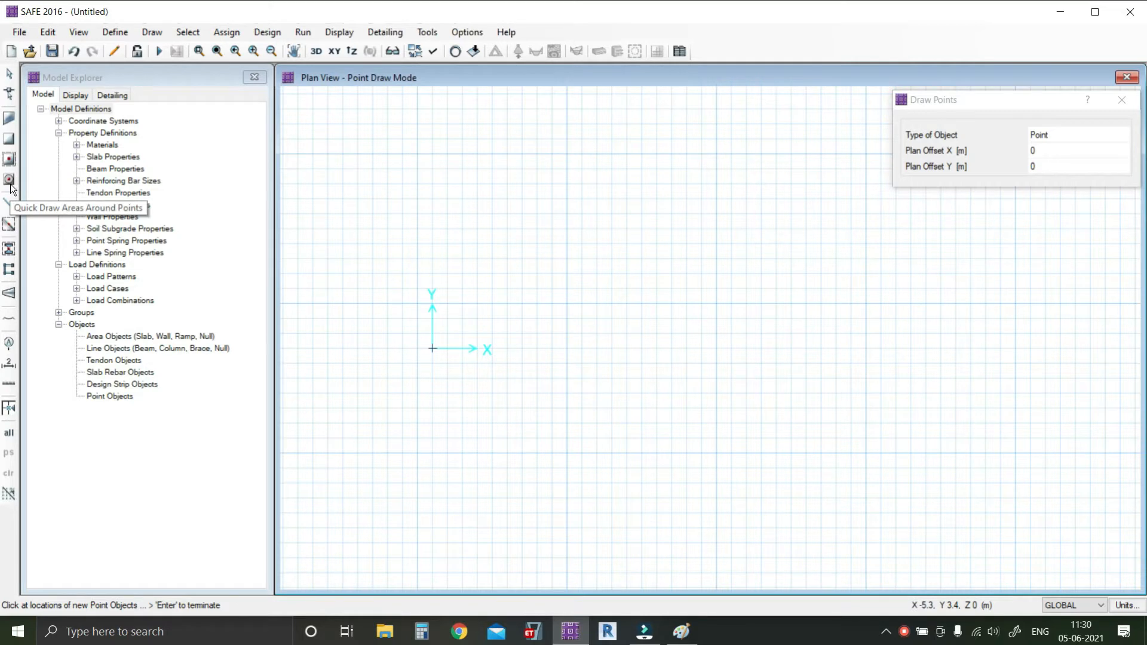
Step: Set up Quick Draw Areas Around Points for a rectangular slab with the FOOTING 300 property
left_click(152, 31)
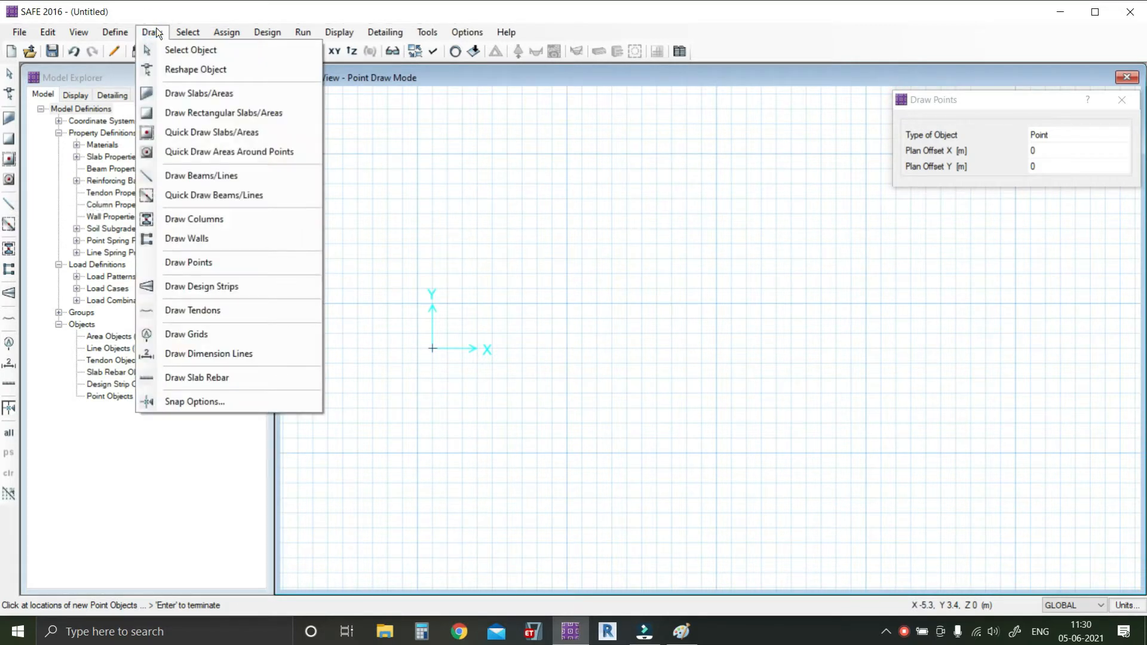
left_click(247, 153)
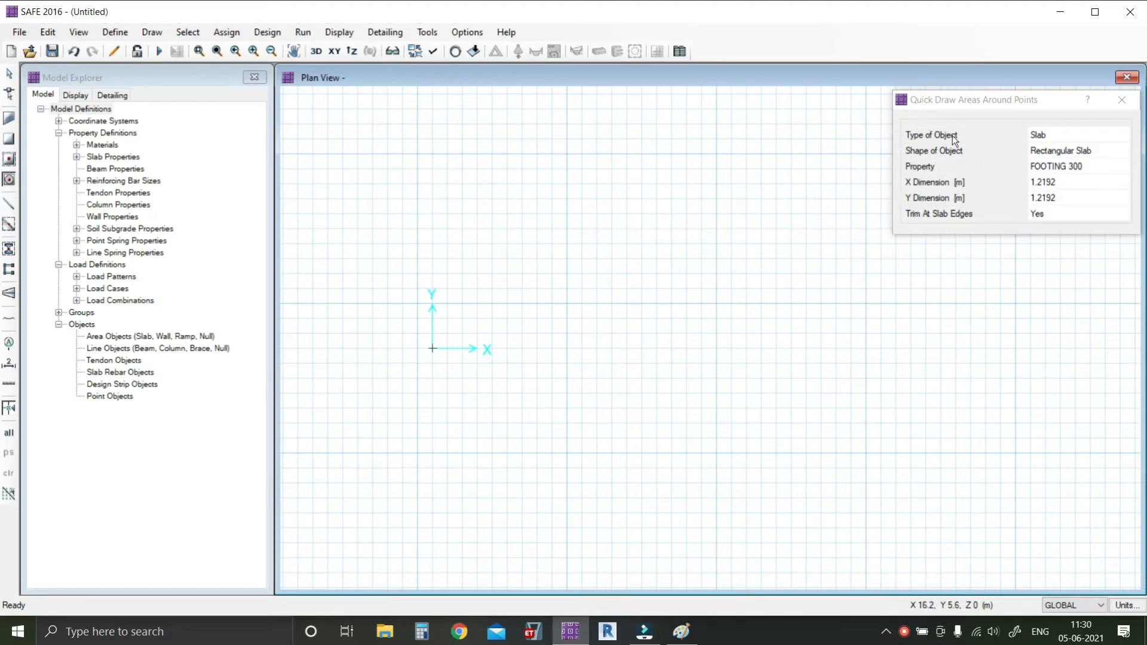
left_click(1093, 139)
left_click(1115, 141)
left_click(1115, 142)
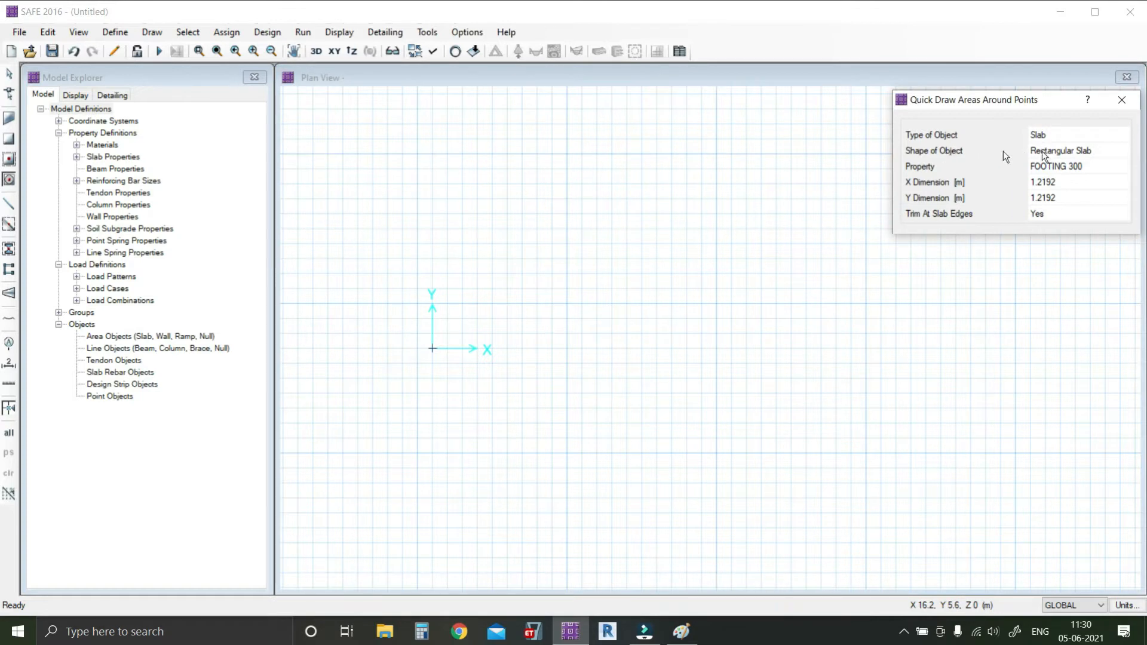
left_click(1110, 150)
left_click(1109, 151)
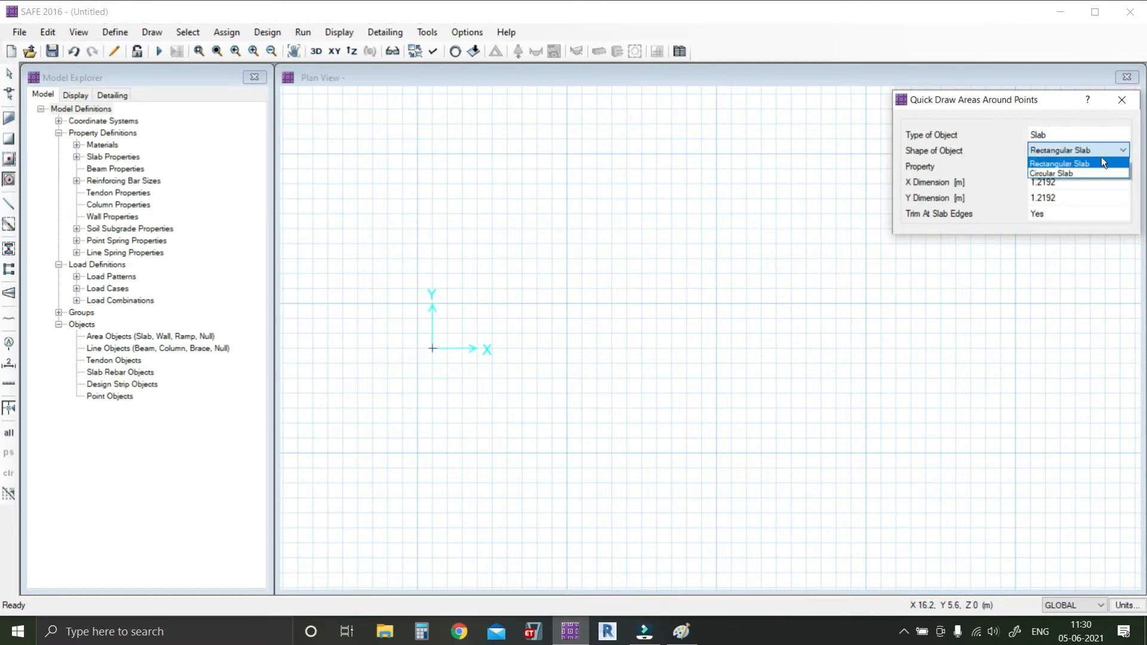
left_click(1096, 161)
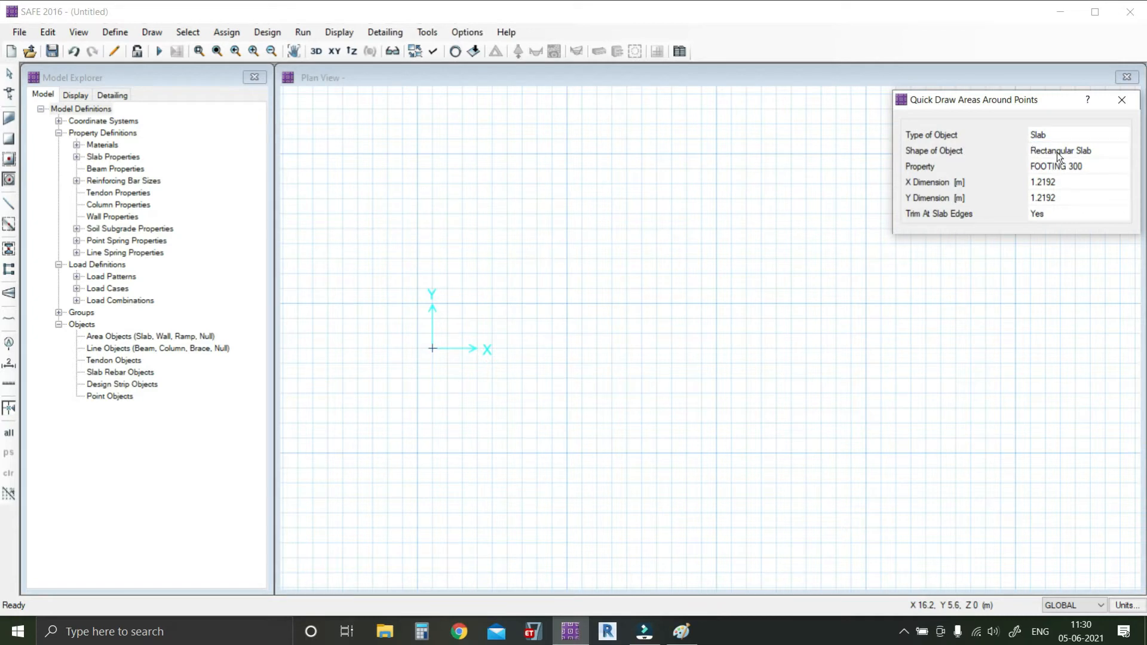
left_click(1090, 159)
left_click(1122, 168)
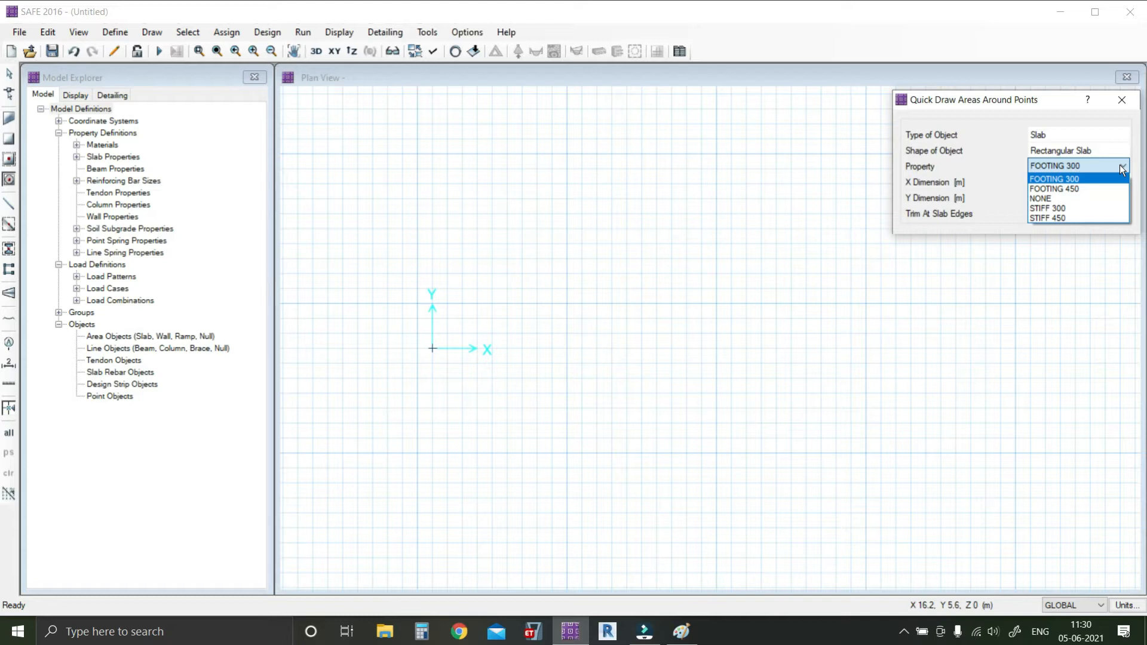
left_click(1088, 178)
Step: Set the footing's X and Y dimensions to 2 m and place it around the origin point
left_click(1067, 182)
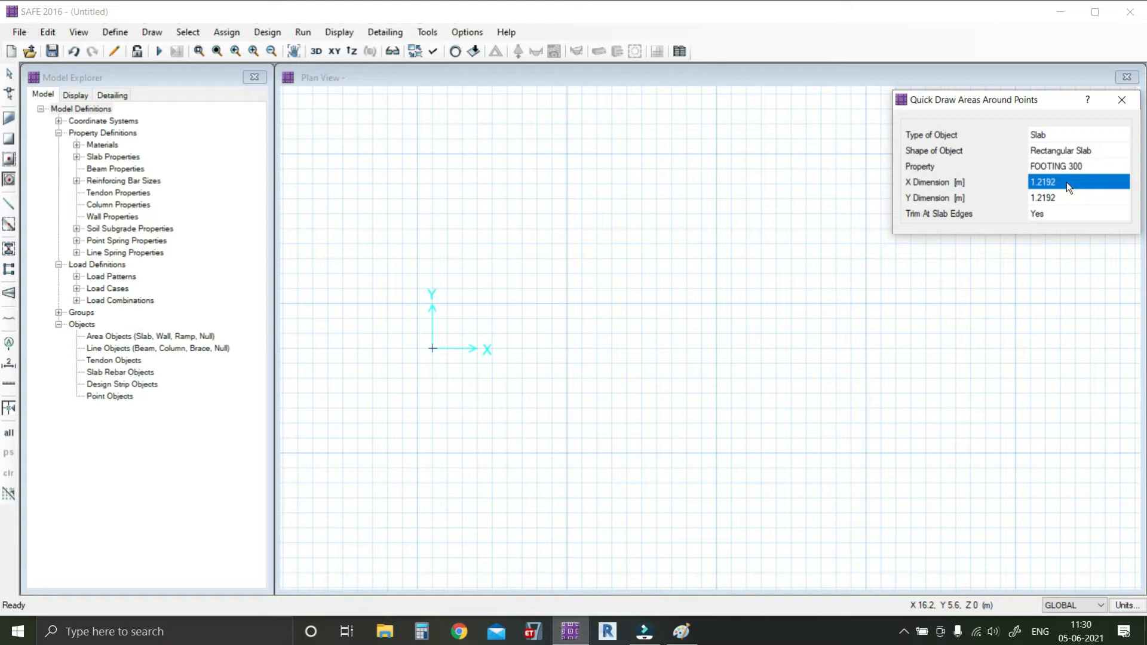
type("2")
left_click(1057, 192)
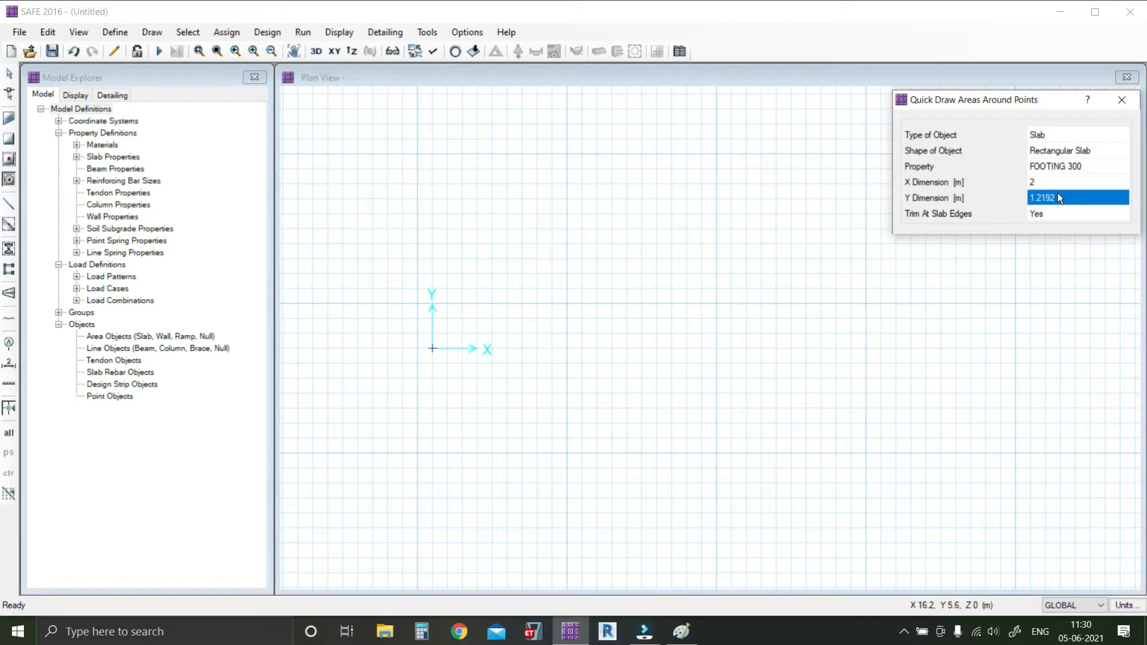
type("2")
key("Return")
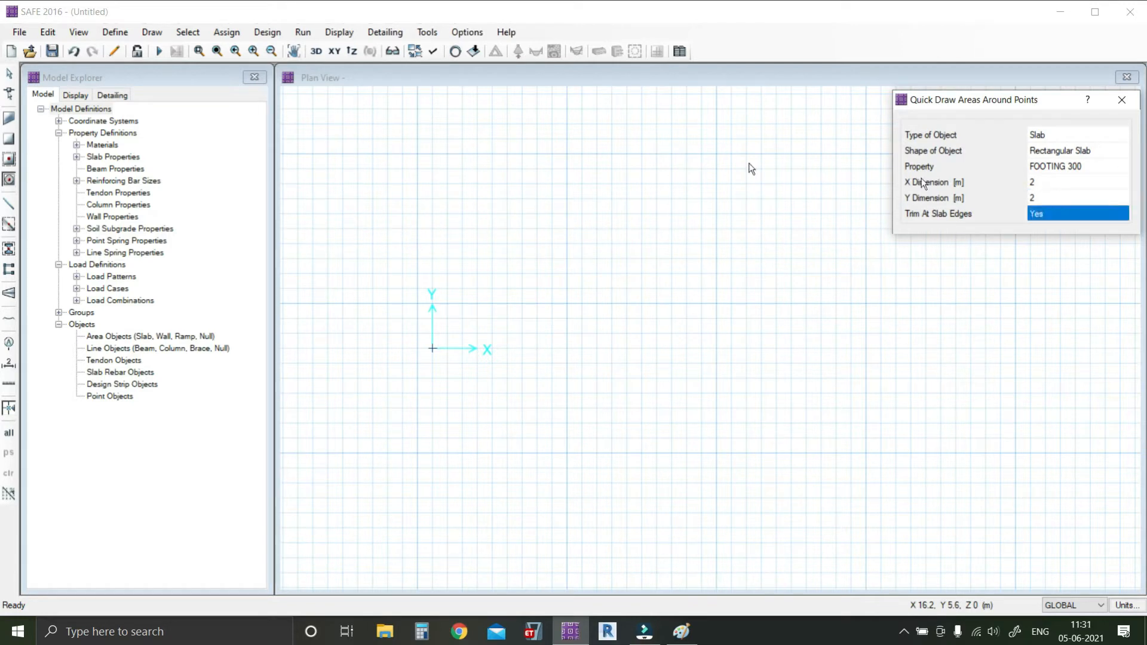
left_click(430, 350)
scroll(431, 345, "up", 2)
middle_click_drag(431, 345, 506, 313)
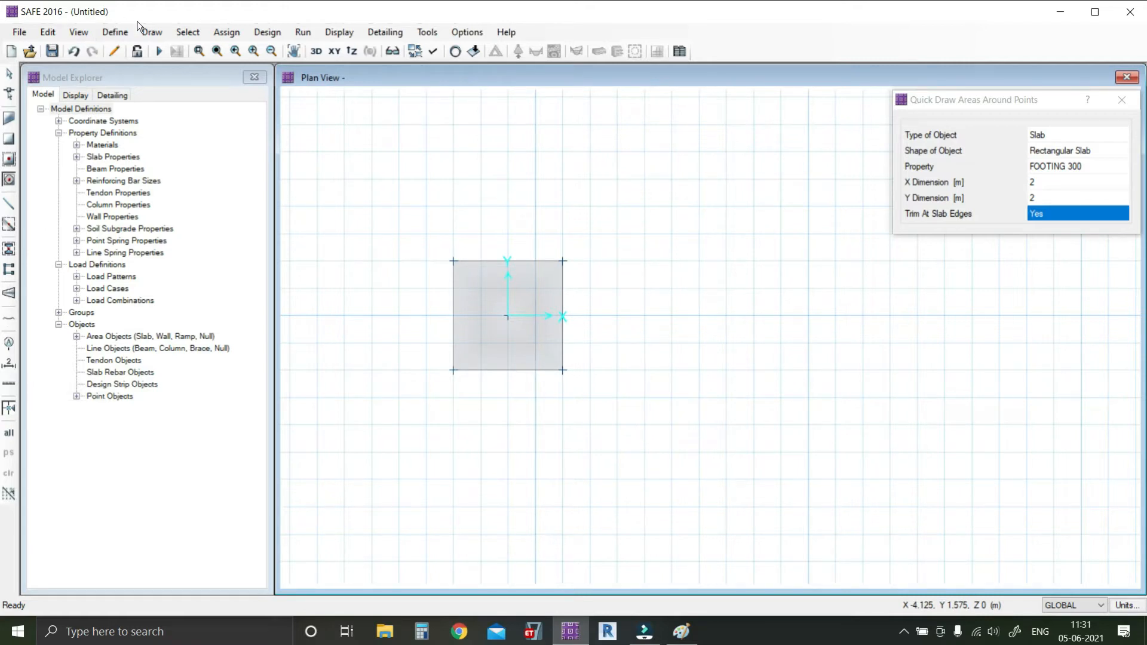
Step: Add parallel dimension lines along the upper and left edges of the square footing
left_click(152, 32)
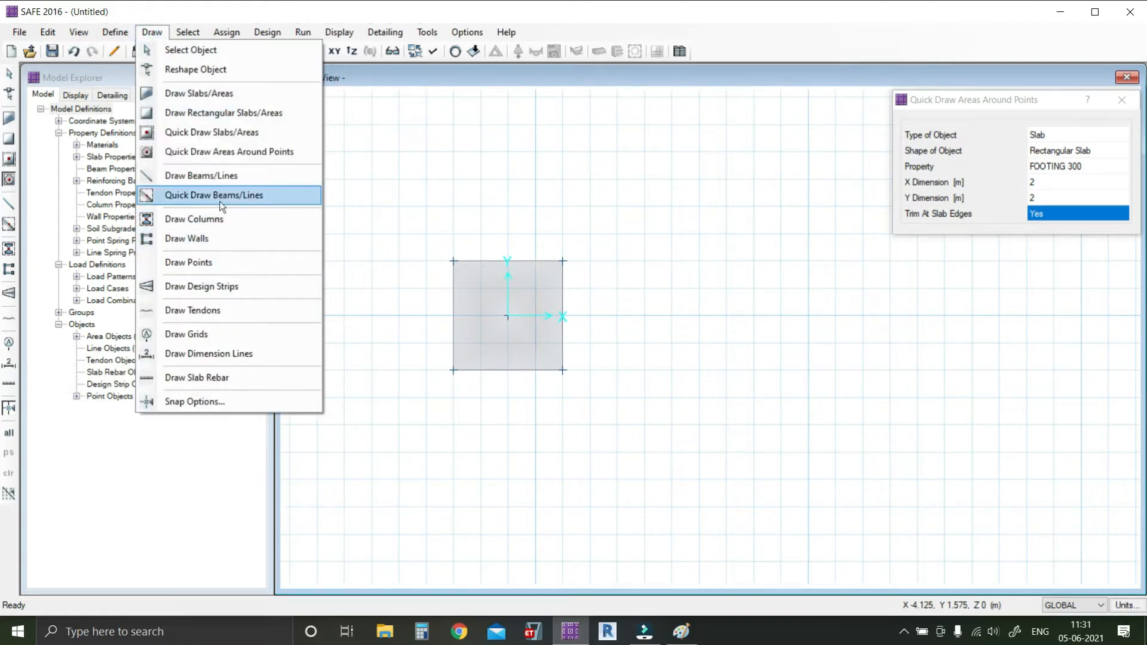
left_click(210, 353)
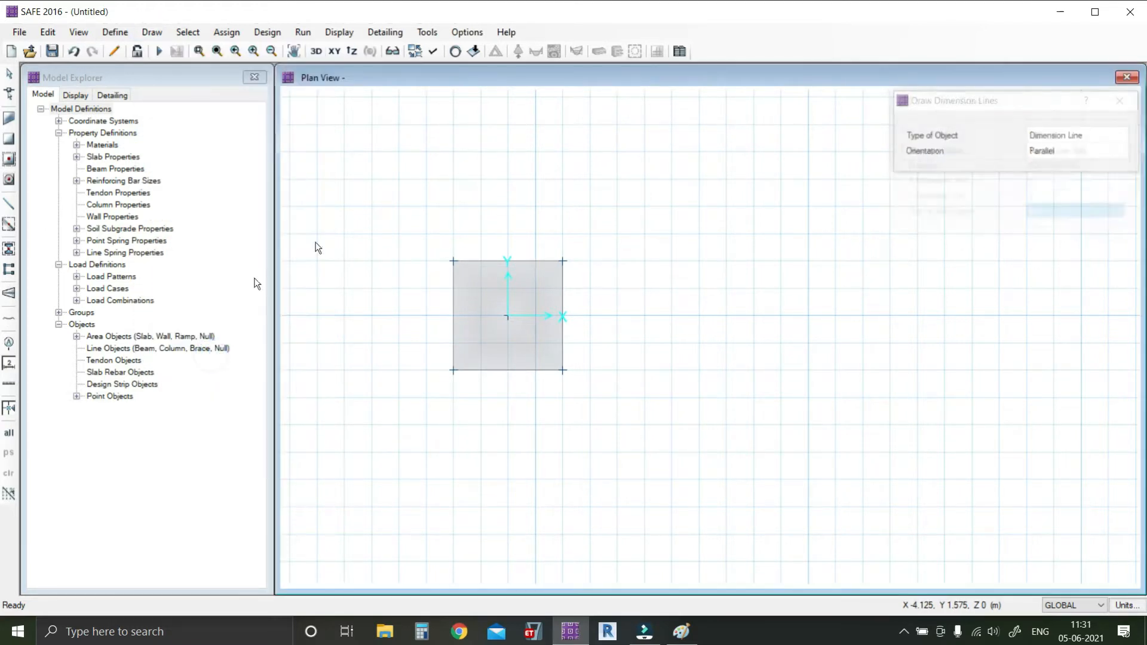
left_click(453, 261)
left_click(562, 261)
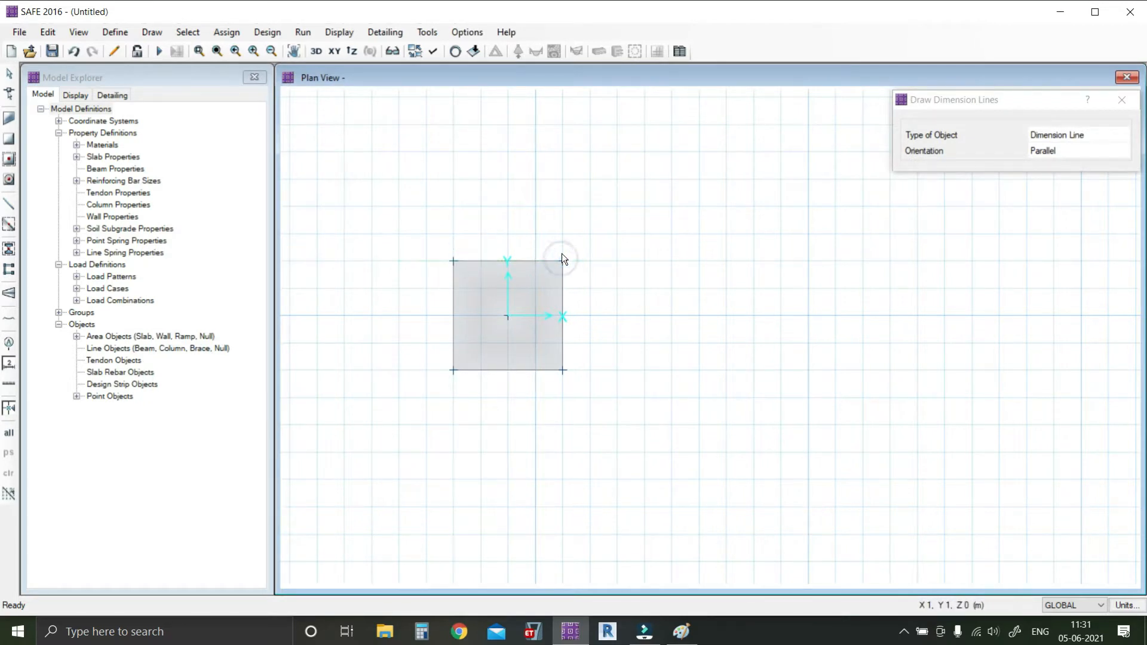
left_click(562, 248)
left_click(453, 261)
left_click(452, 368)
left_click(439, 367)
middle_click_drag(511, 393, 512, 402)
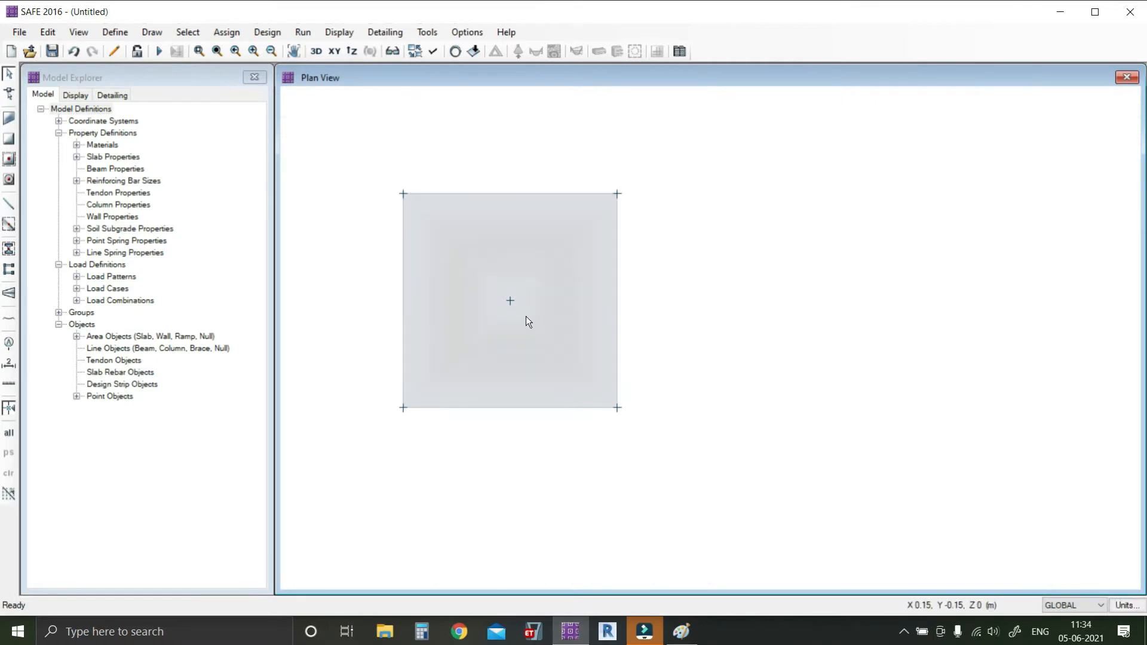
middle_click_drag(523, 321, 611, 335)
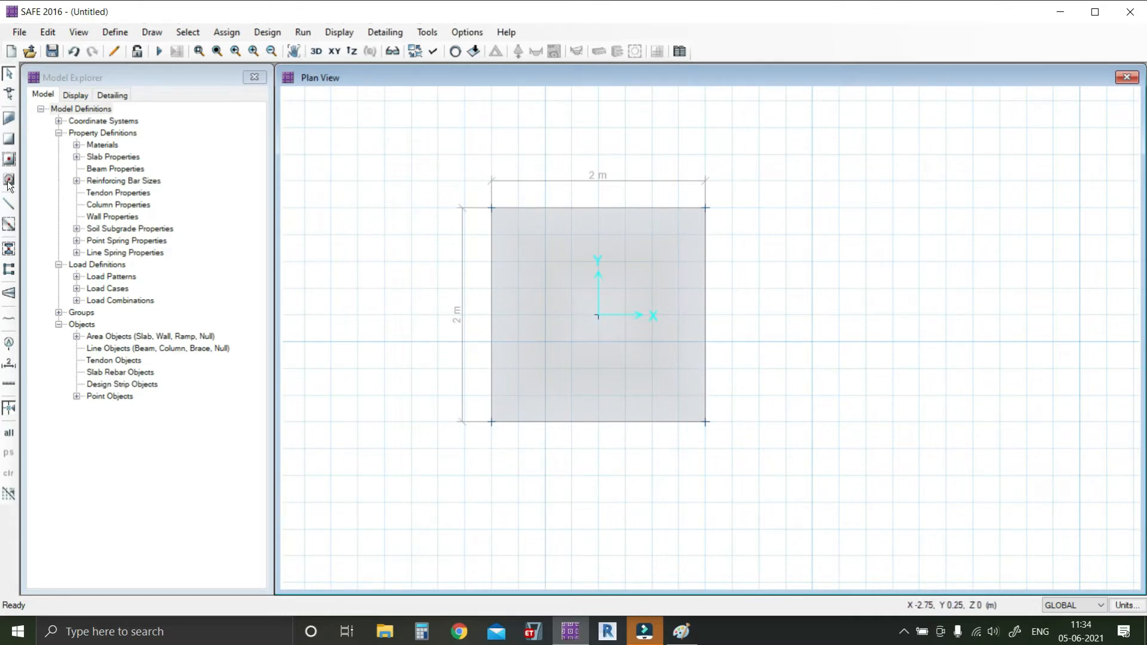
Step: Set up Quick Draw Areas Around Points for a rectangular slab with the STIFF 300 property
left_click(148, 31)
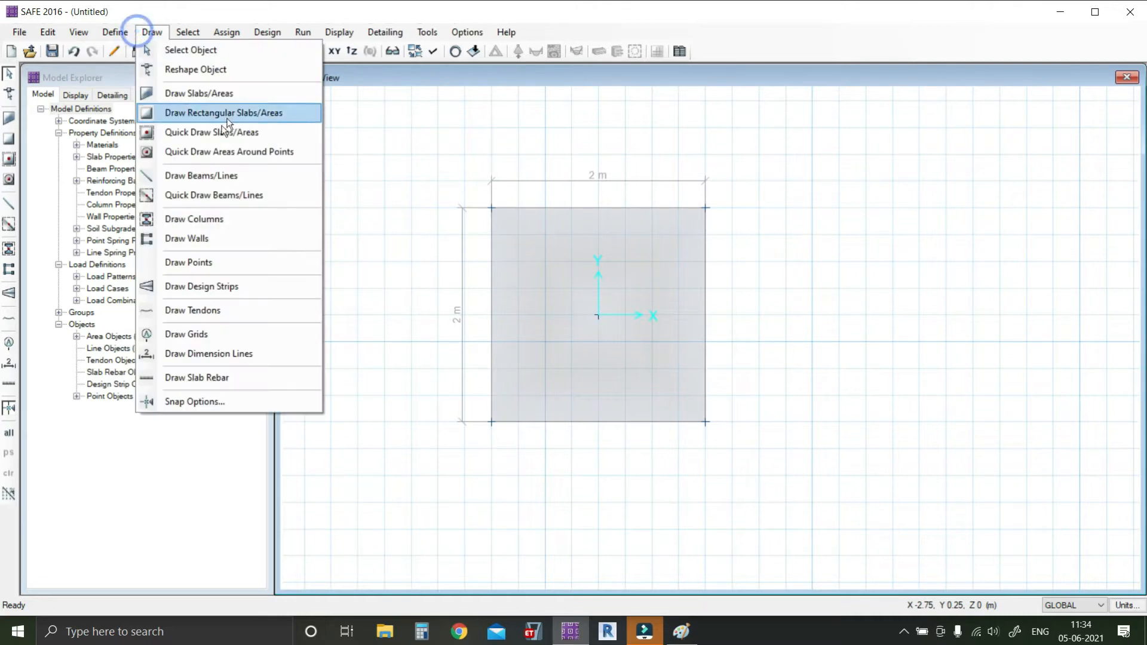
left_click(216, 152)
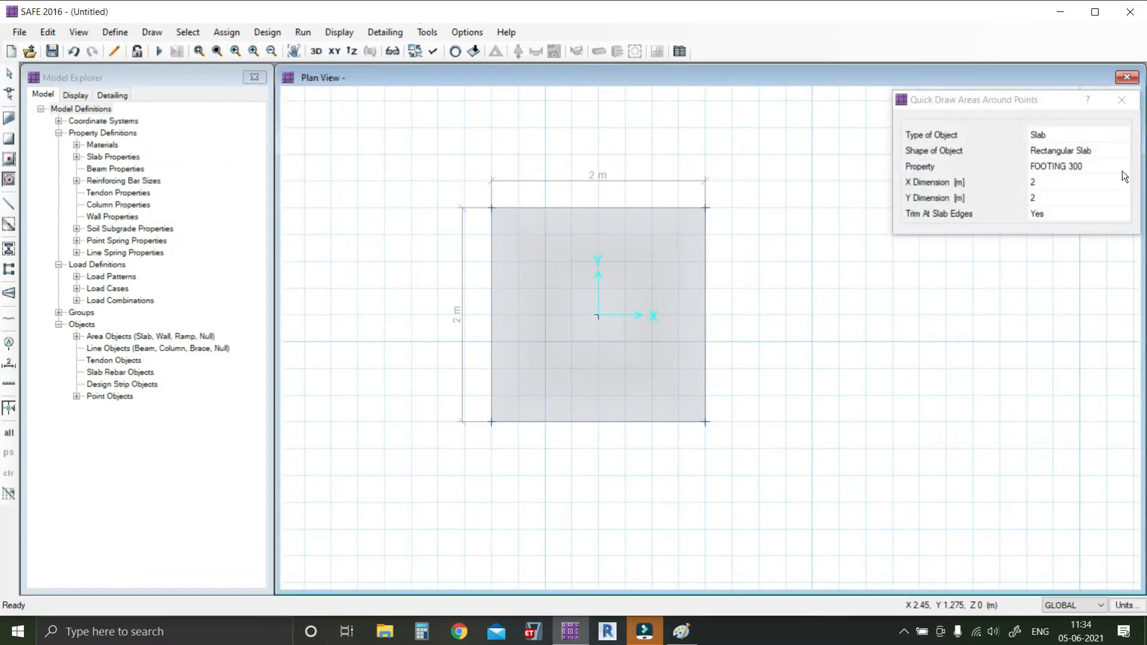
left_click(1111, 166)
left_click(1123, 165)
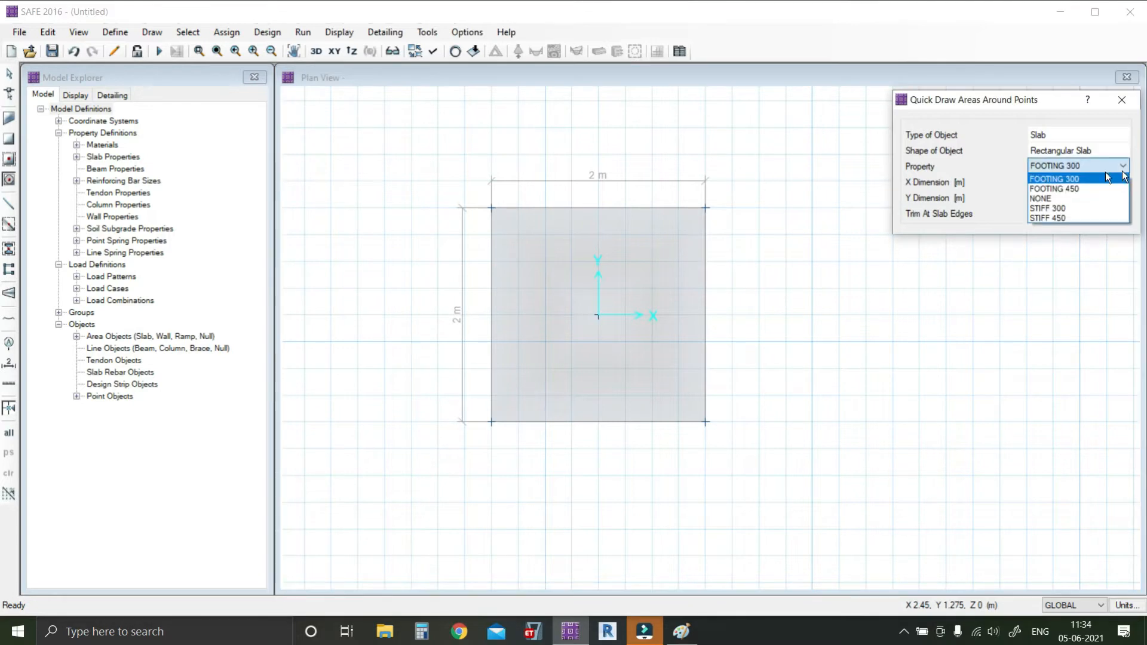
left_click(1056, 206)
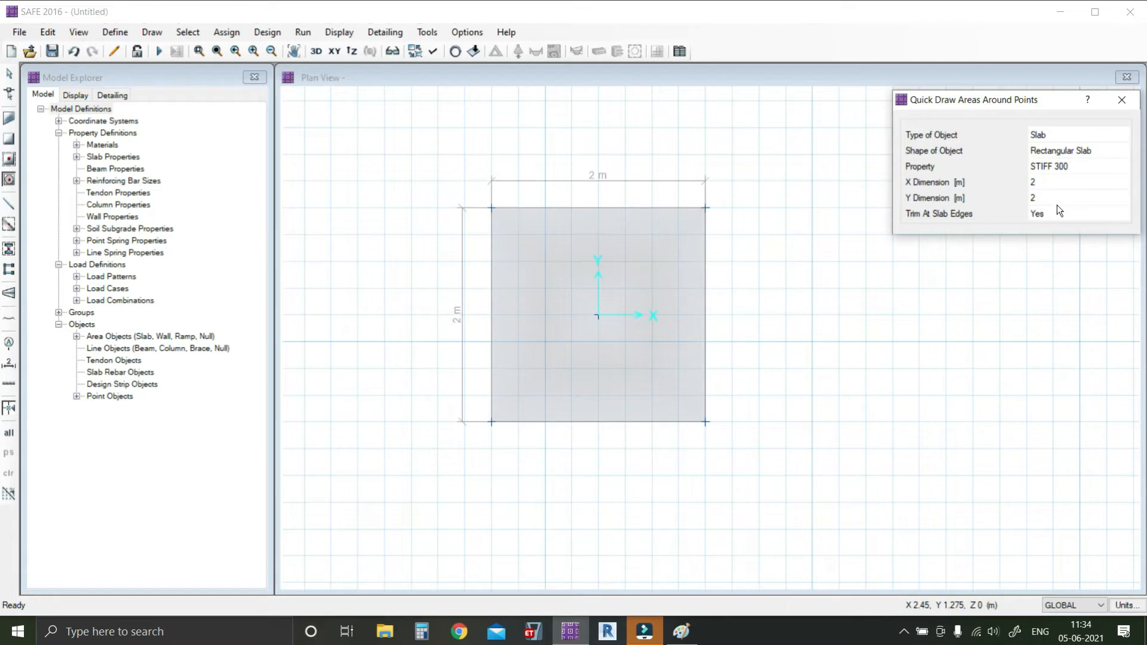
Step: Set the stiff area's X and Y dimensions to 0.3 m and place it around the footing's centre point
left_click(1043, 181)
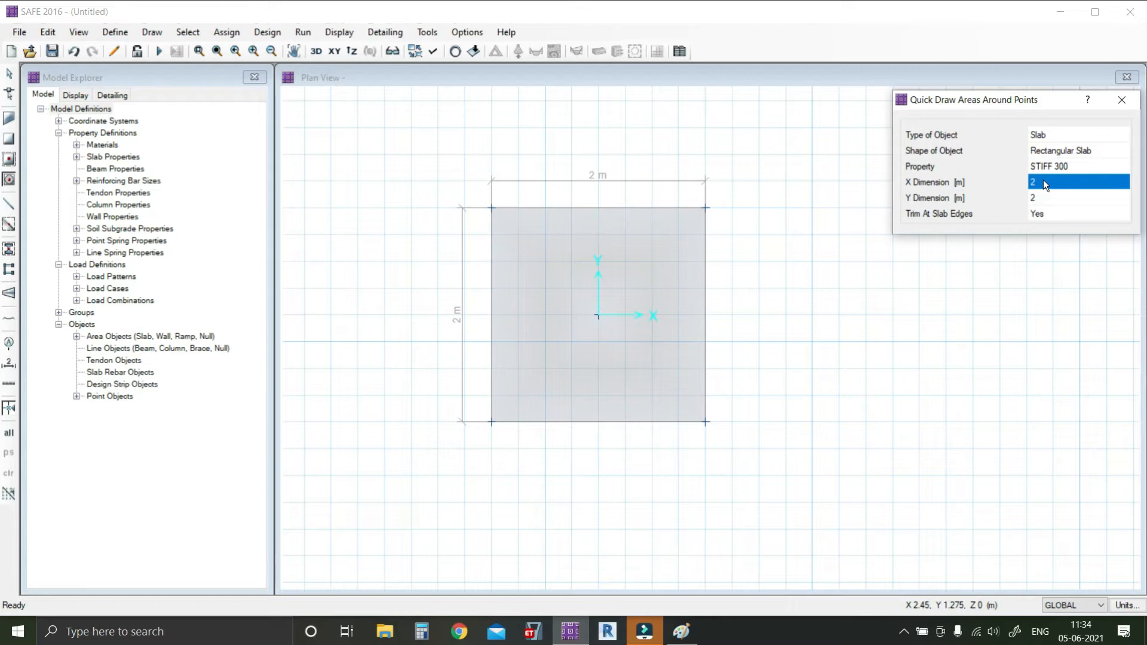
type("0.3")
left_click(1042, 197)
type("0.3")
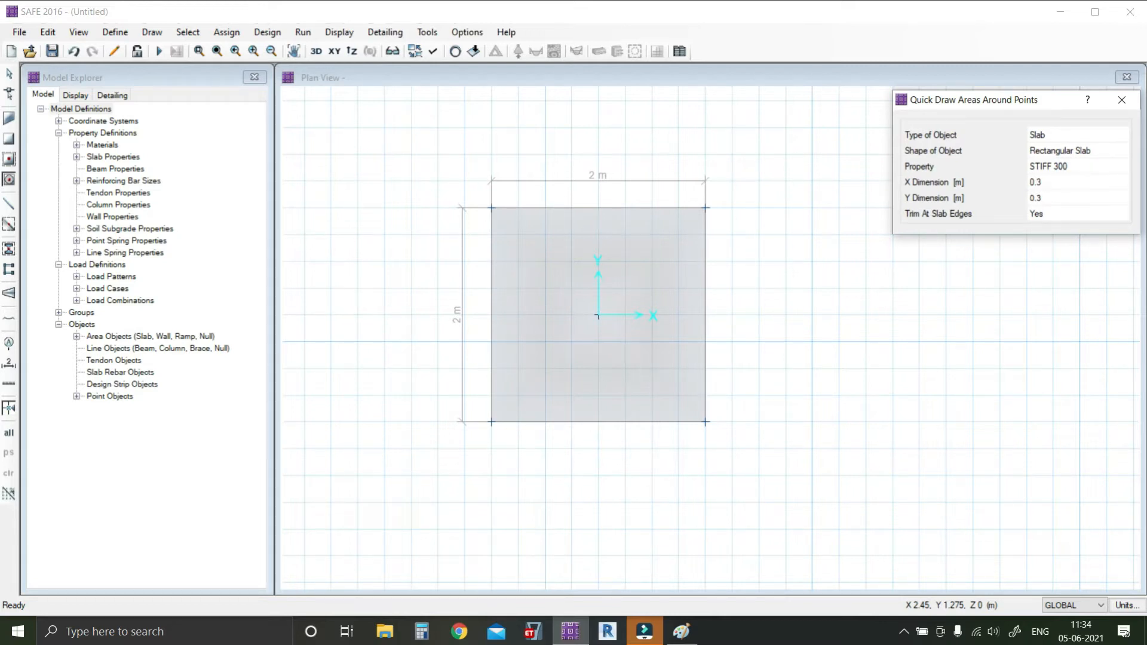
key("Tab")
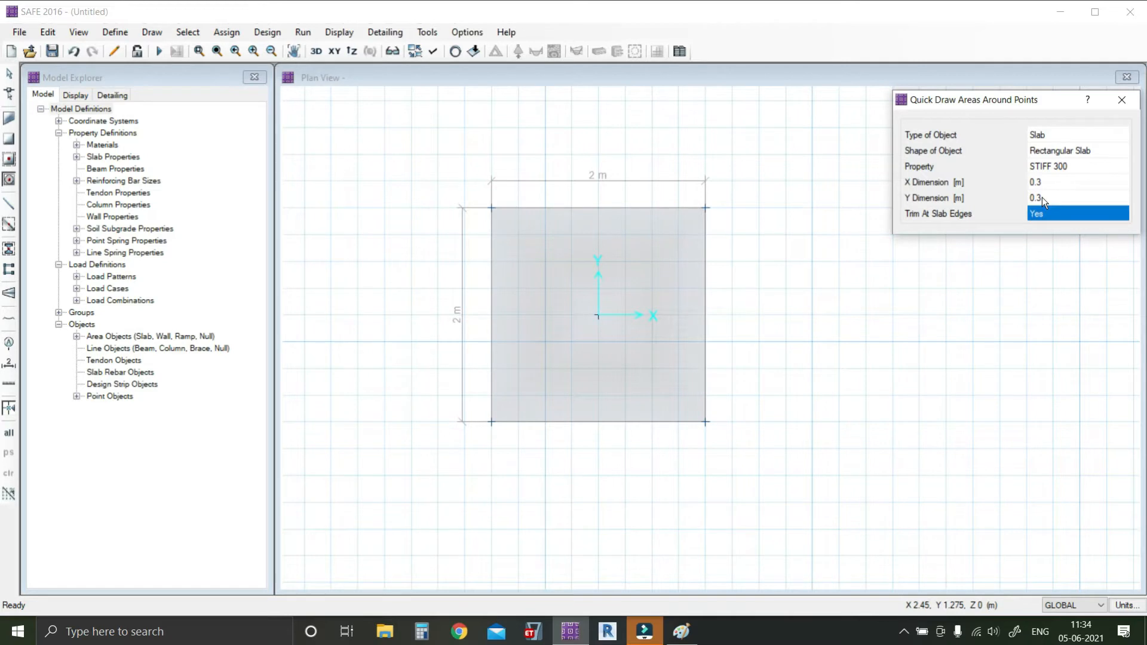
left_click(599, 313)
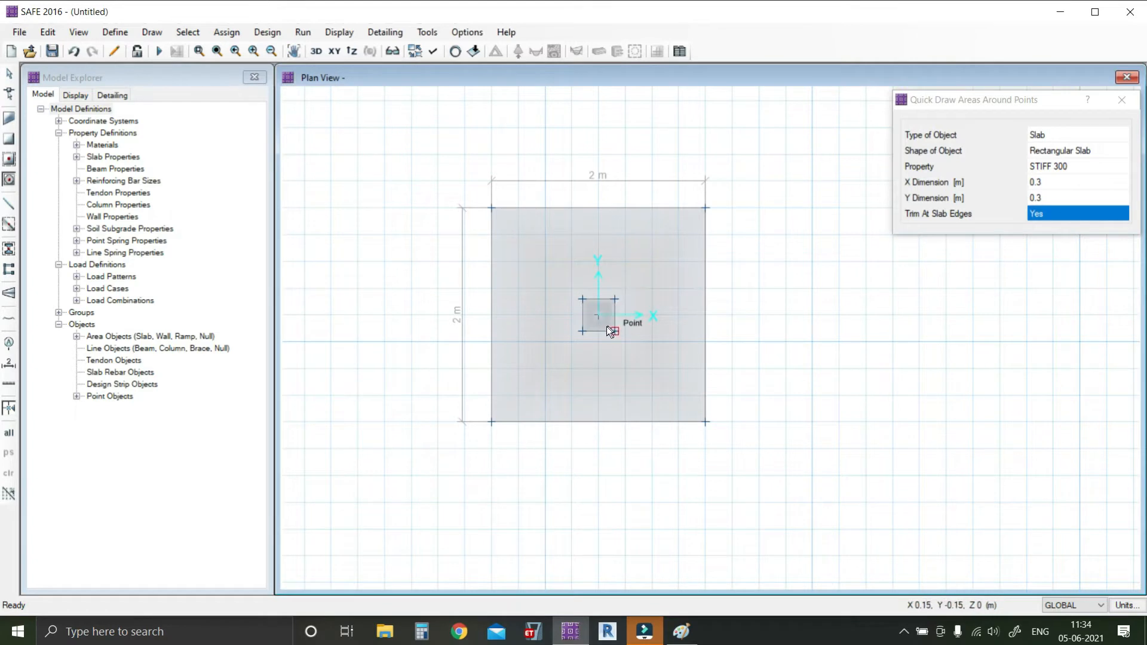
scroll(583, 316, "up", 1)
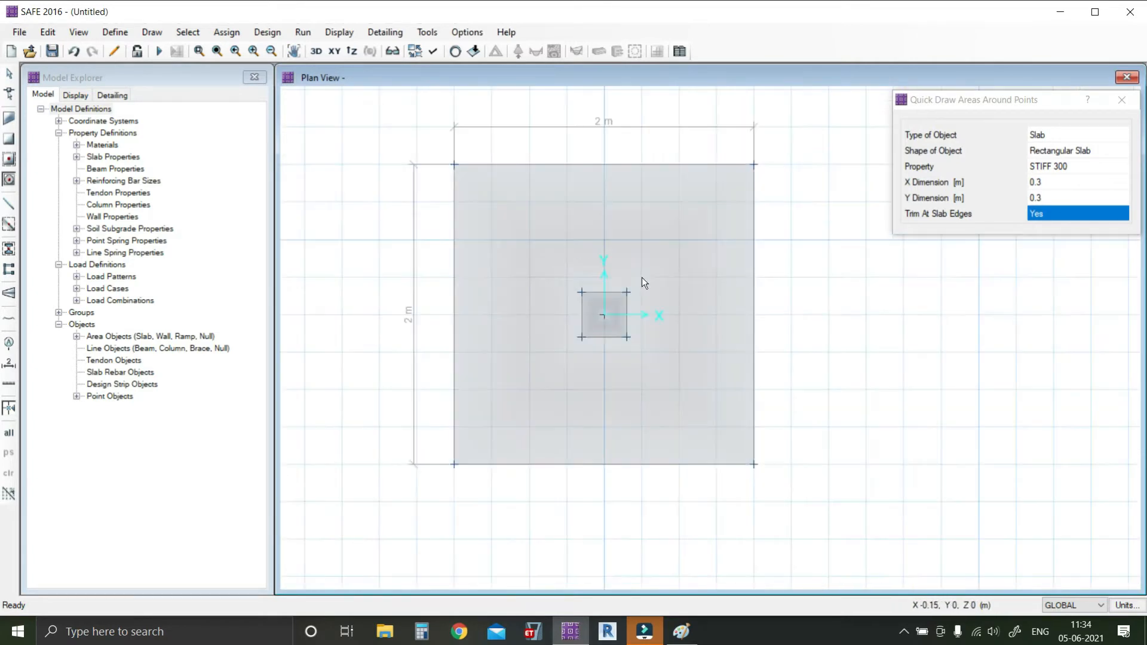
left_click(1121, 101)
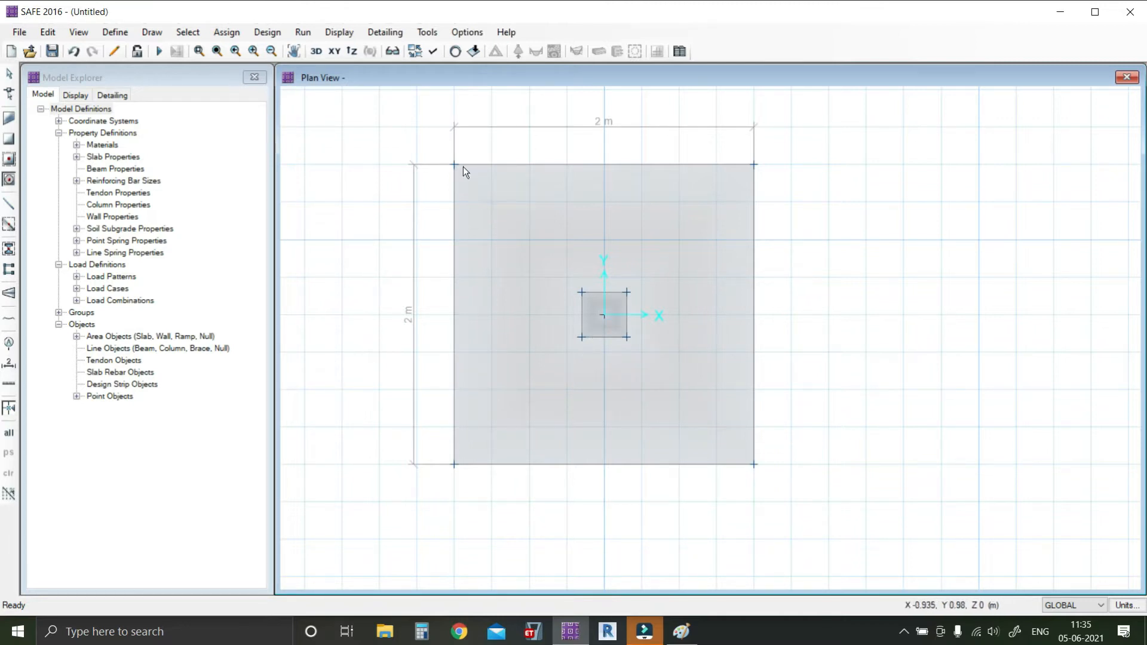
Step: Draw a point object at the centre of the stiff area and end point drawing
middle_click_drag(536, 279, 525, 260)
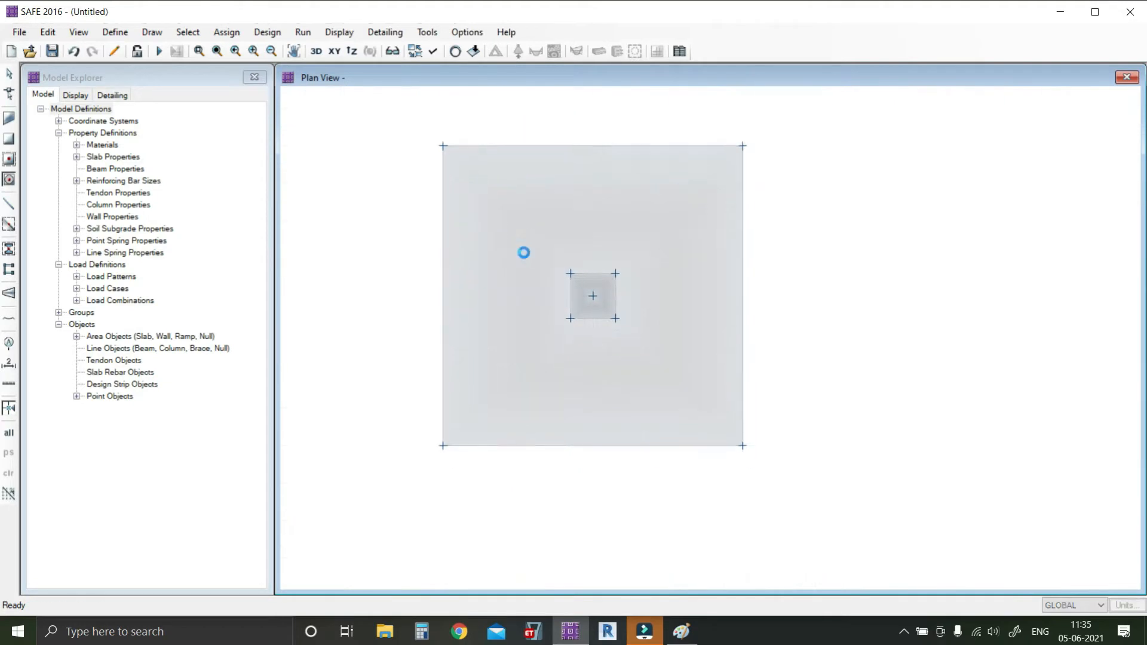
left_click(138, 31)
left_click(189, 258)
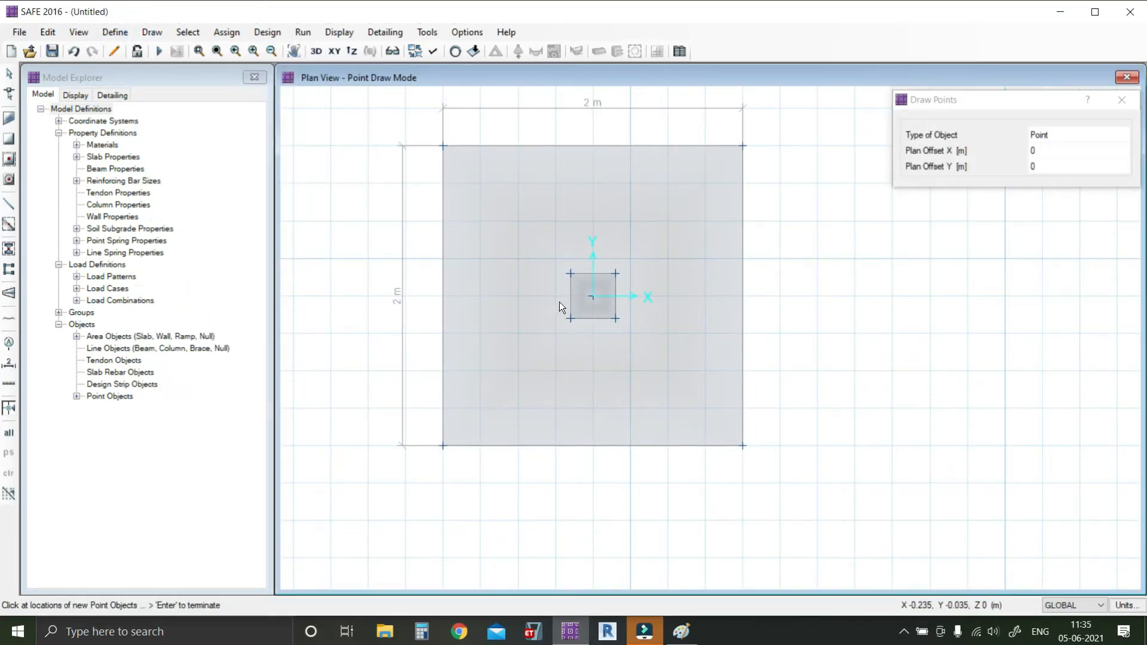
left_click(593, 296)
key("Return")
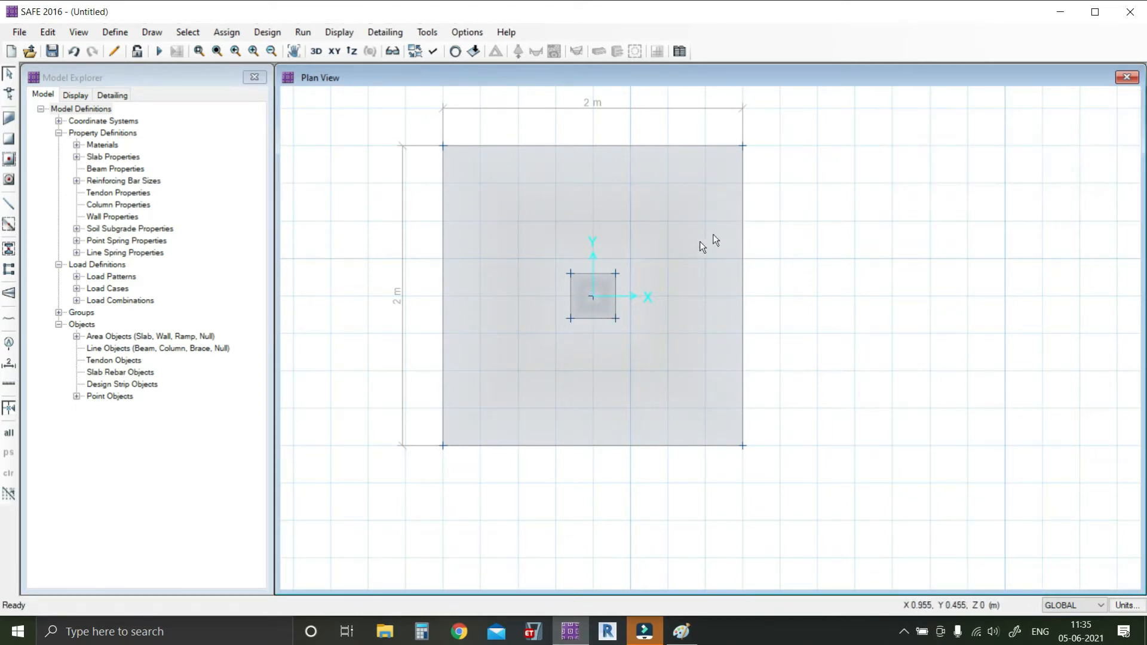
Step: Assign a 500 kN gravity point load in the DEAD pattern to the point at the footing's centre
left_click(589, 296)
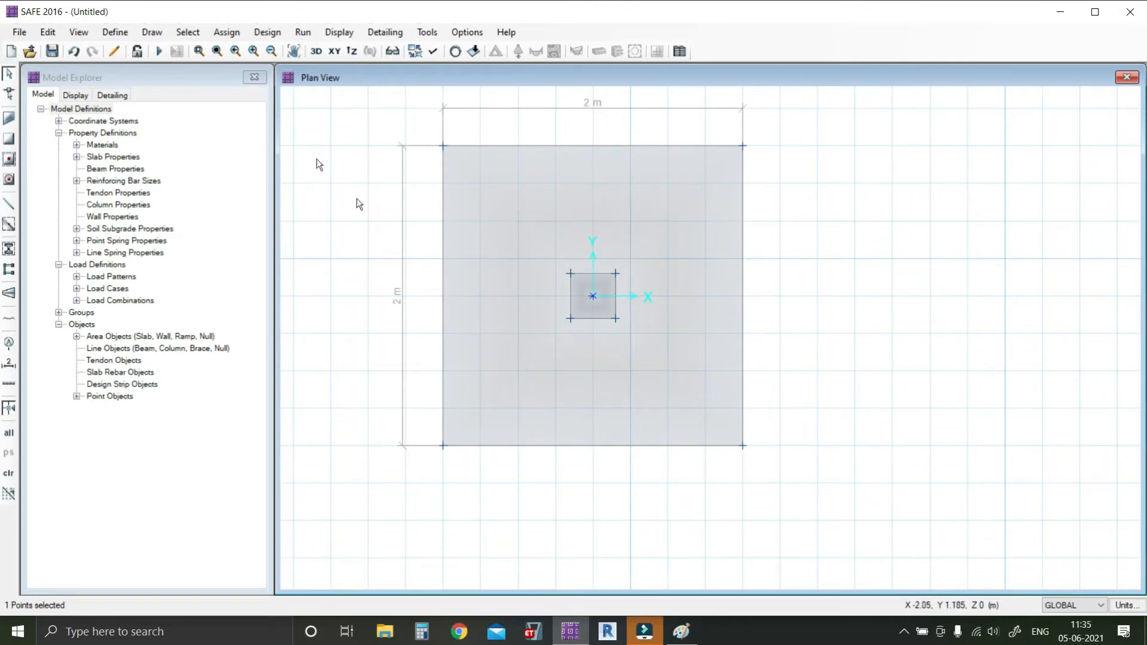
left_click(226, 31)
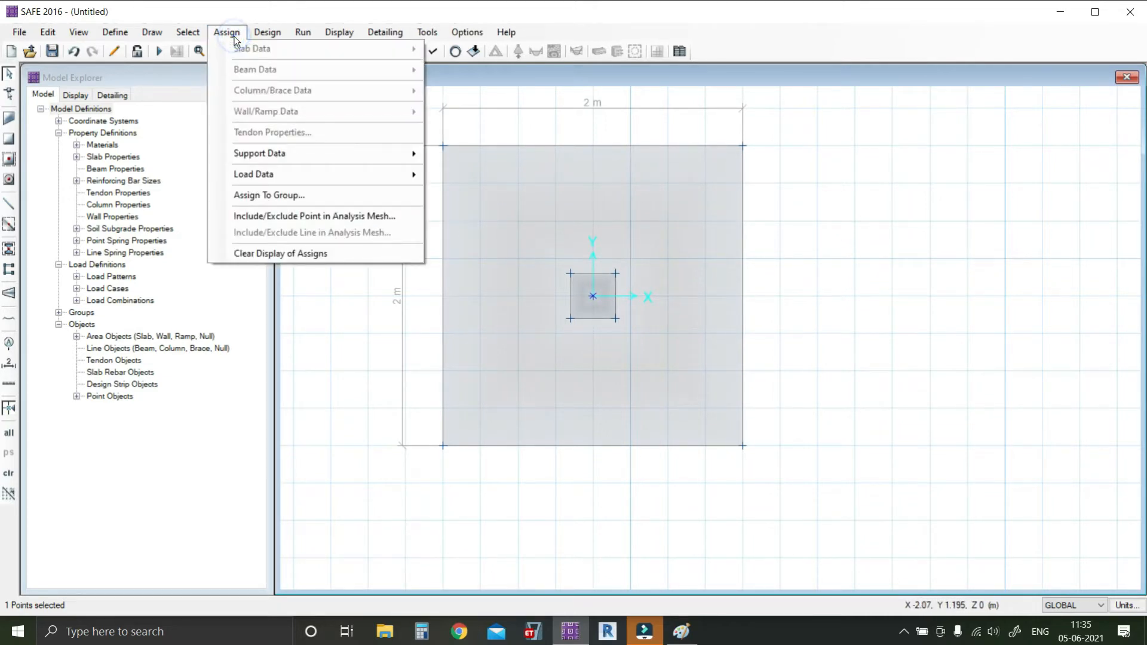
mouse_move(324, 174)
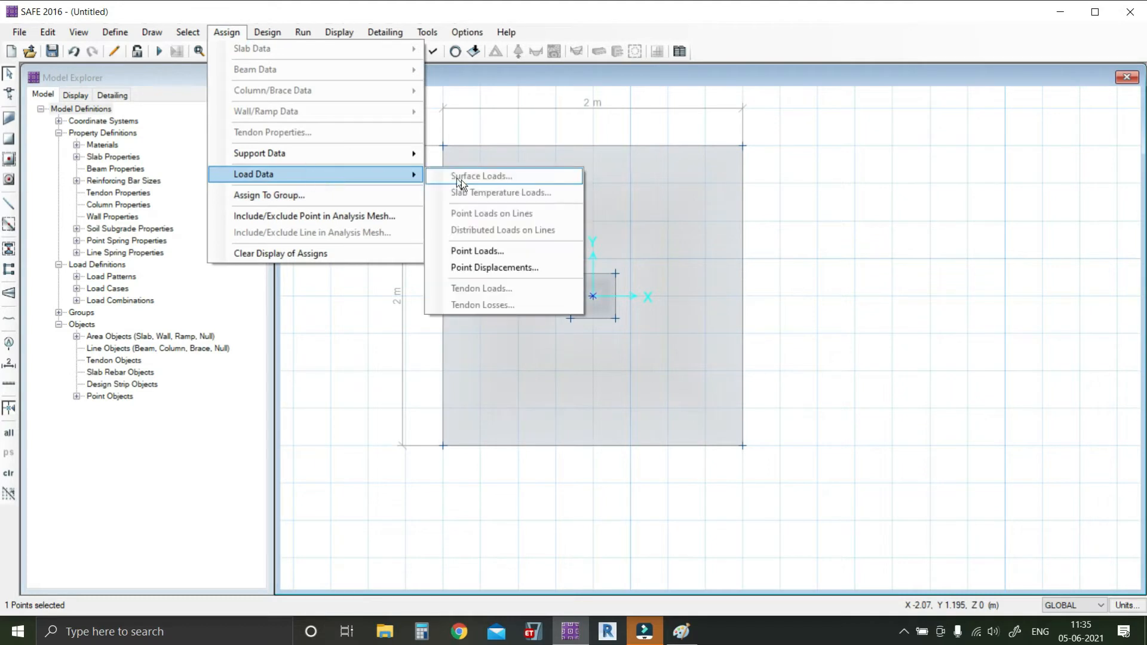
left_click(487, 255)
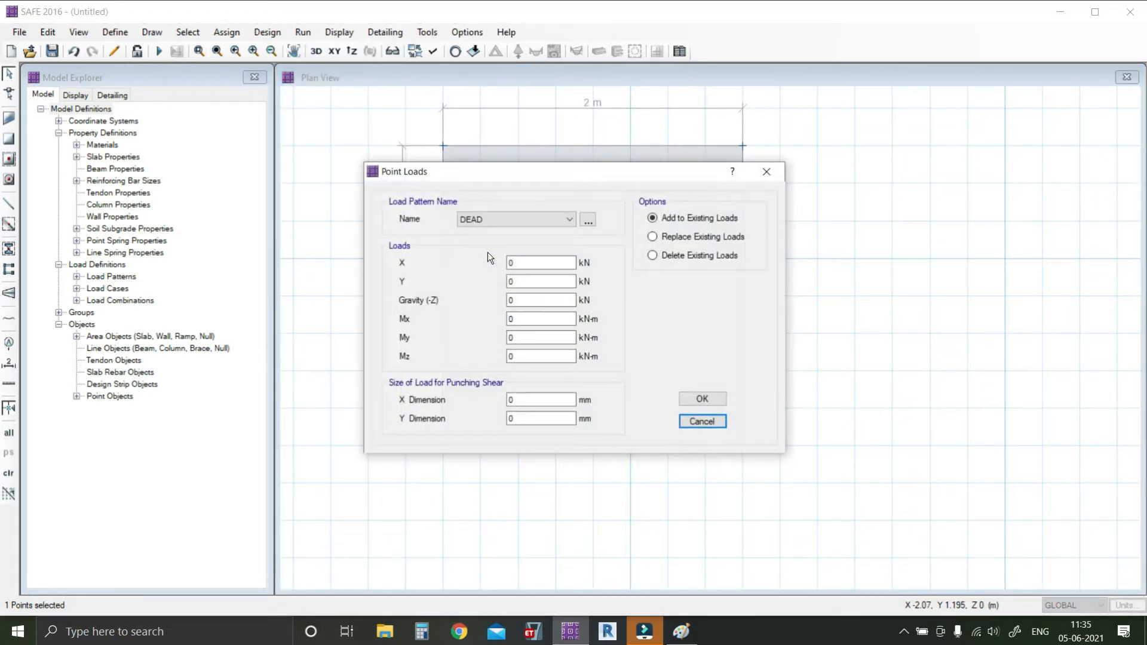
left_click(521, 300)
type("500")
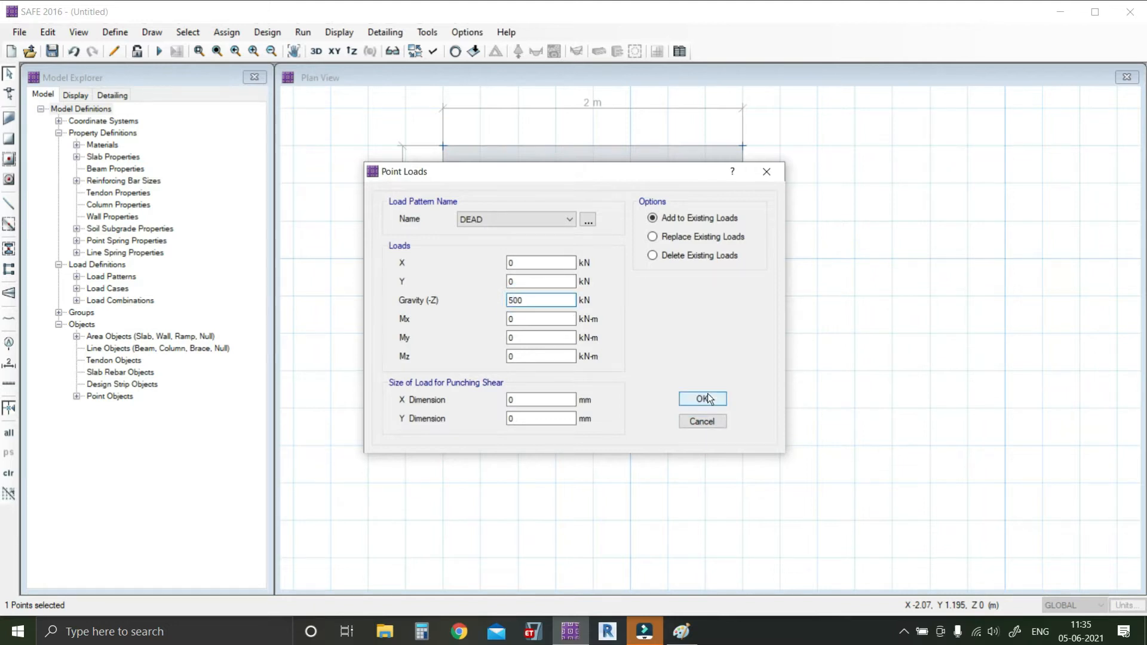
left_click(704, 398)
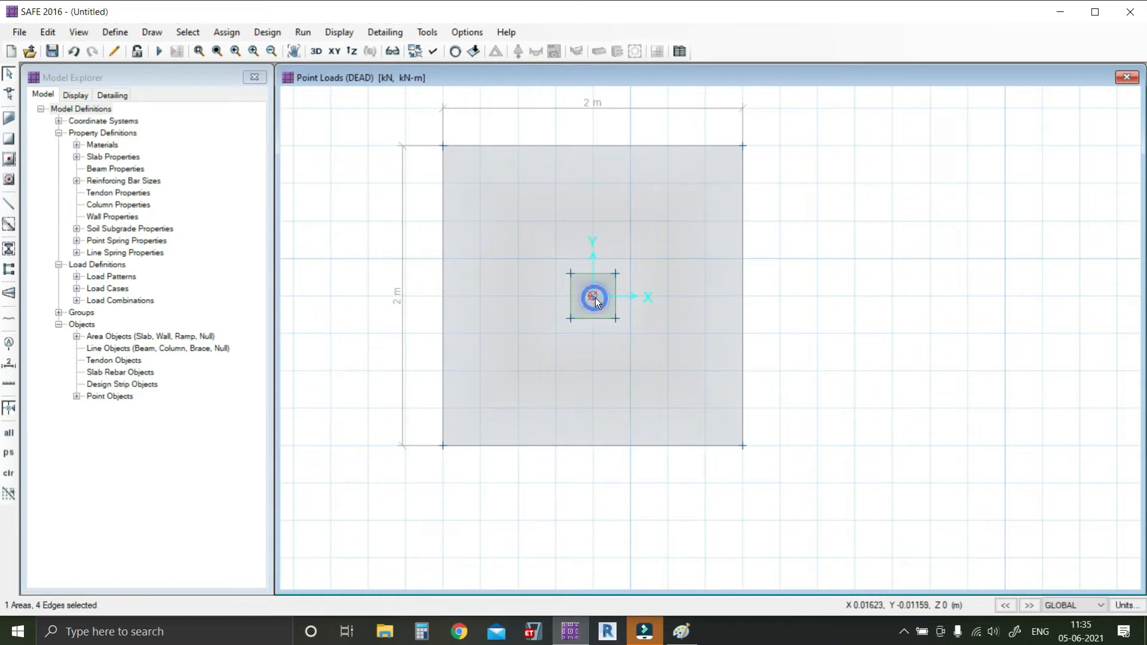
left_click_drag(582, 286, 590, 298)
left_click(602, 303)
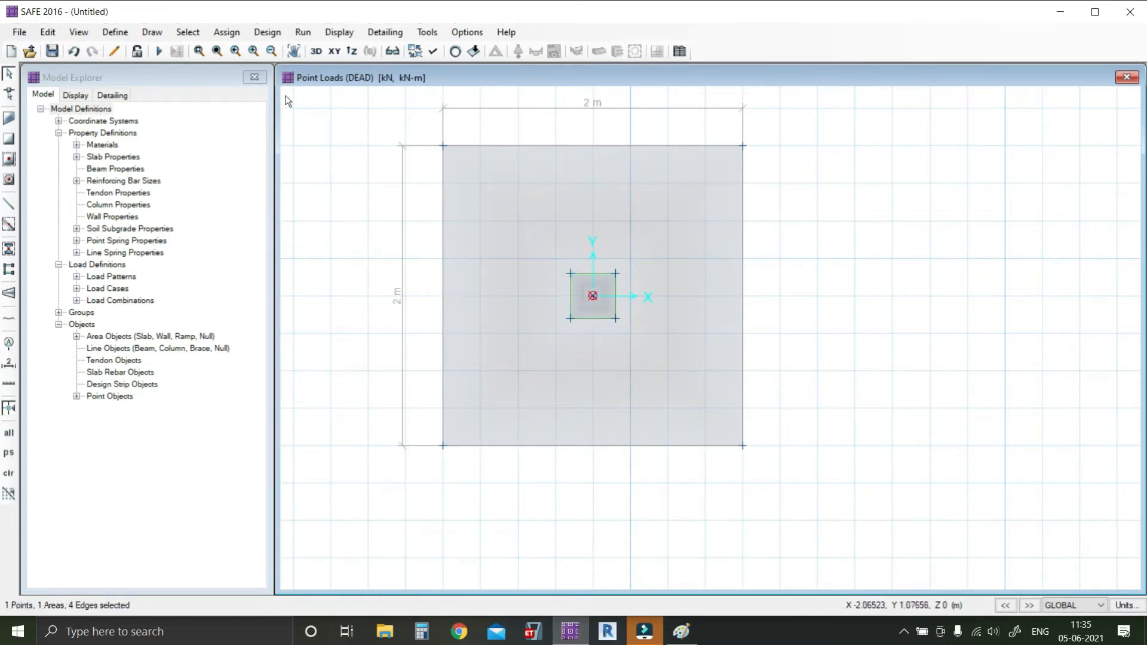
left_click(227, 32)
mouse_move(285, 175)
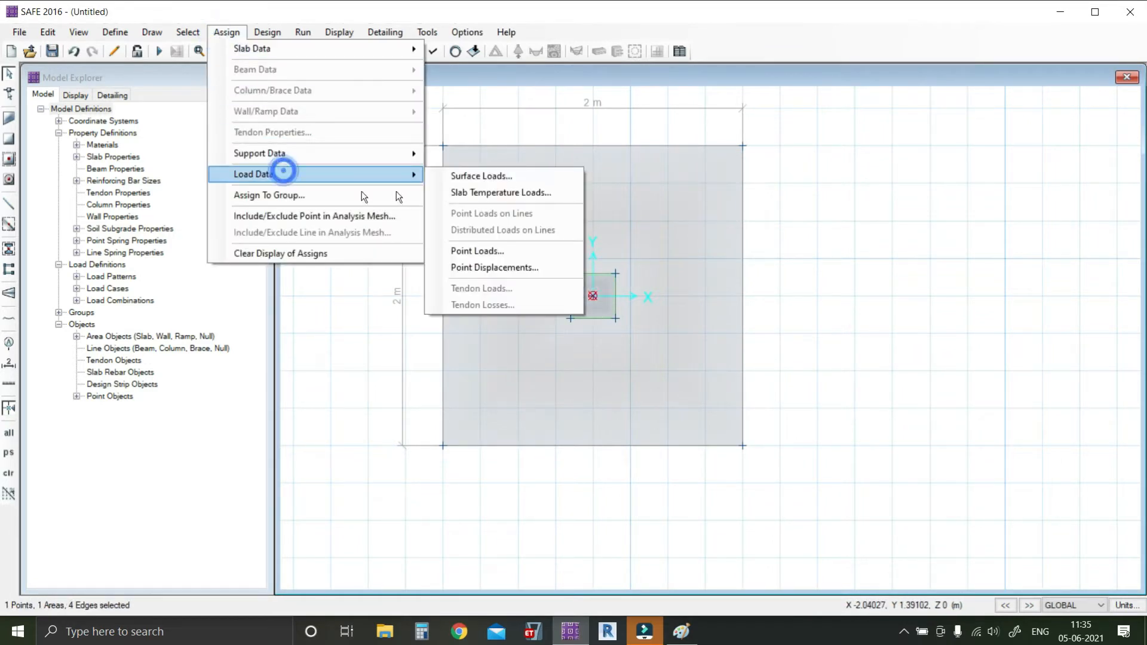
left_click(478, 249)
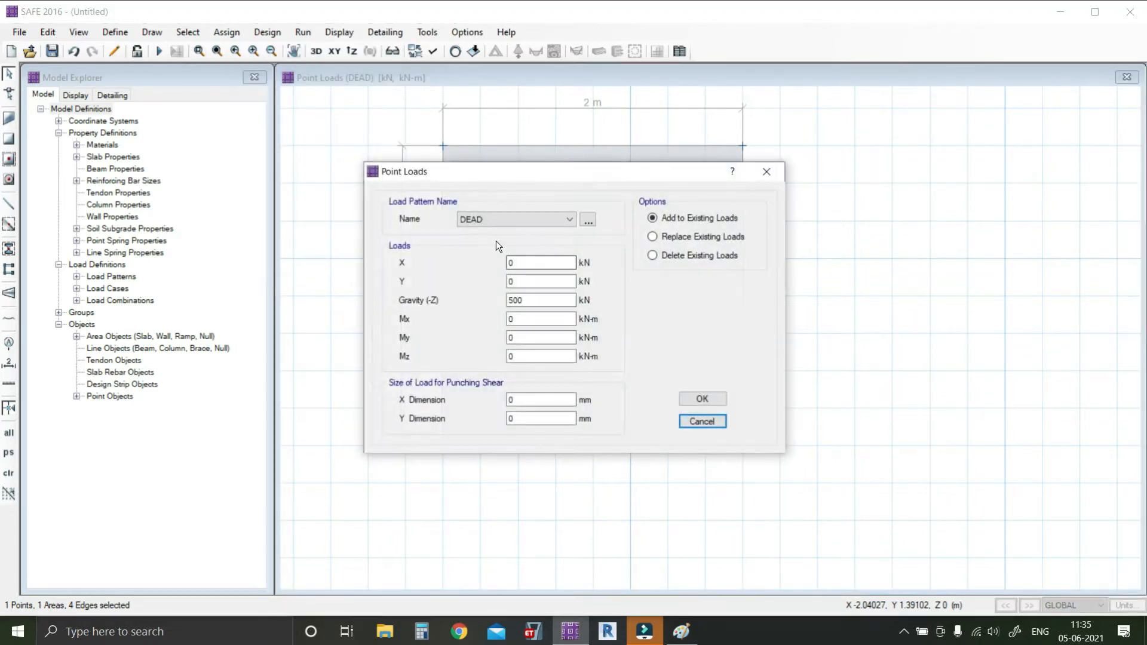
left_click(511, 221)
left_click(493, 243)
double_click(514, 300)
type("250")
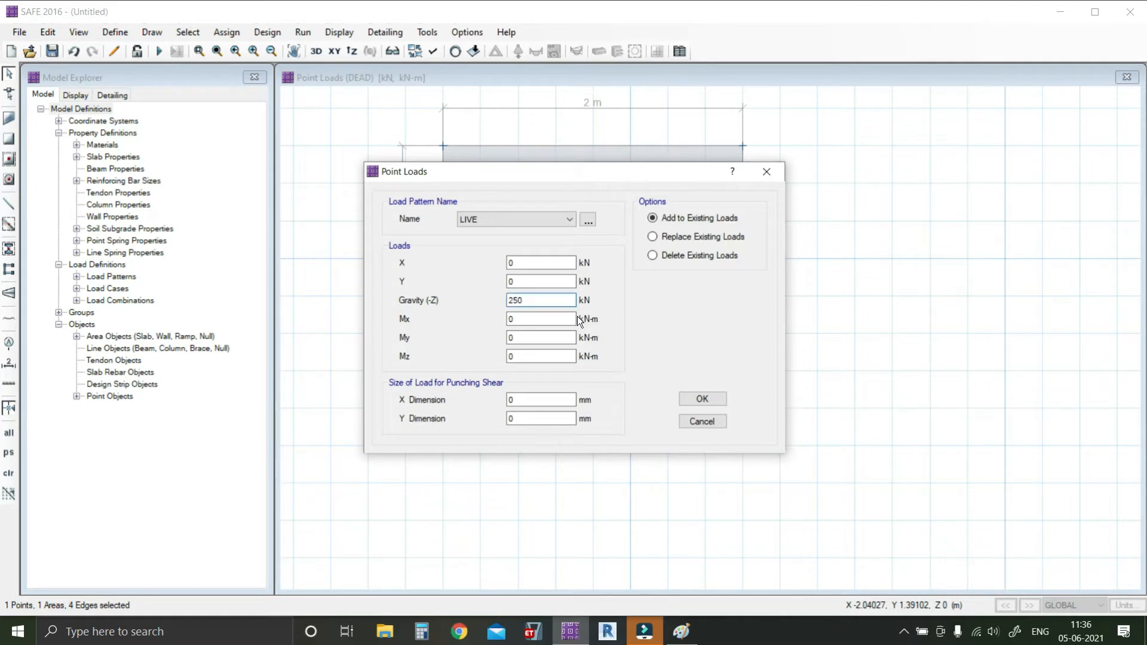
double_click(526, 398)
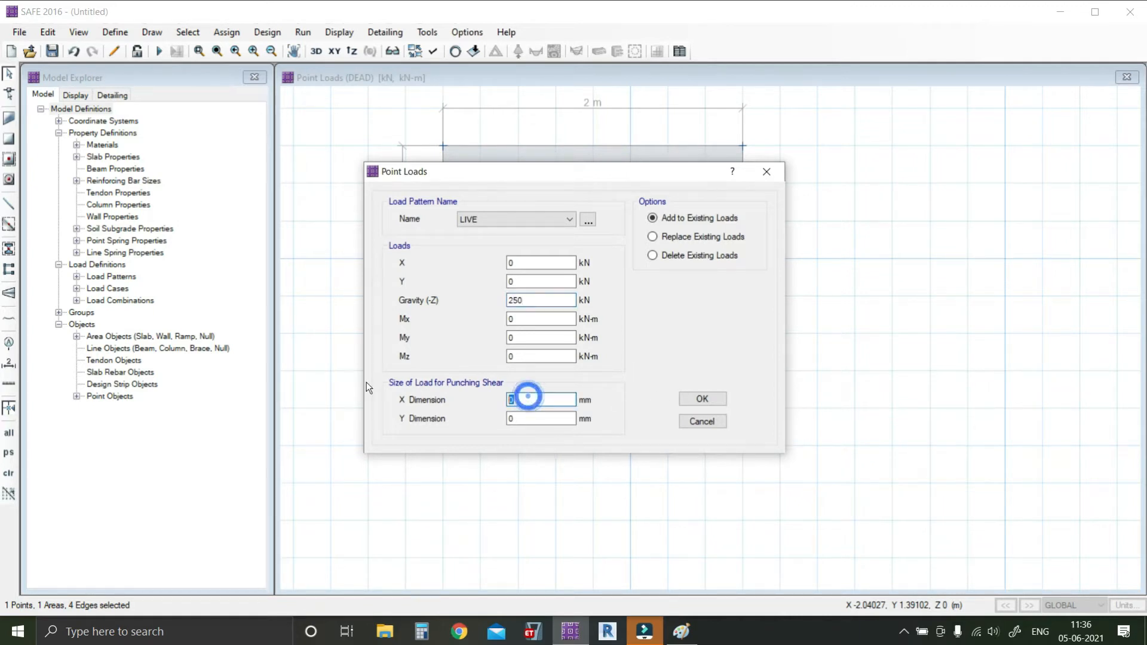
left_click(693, 423)
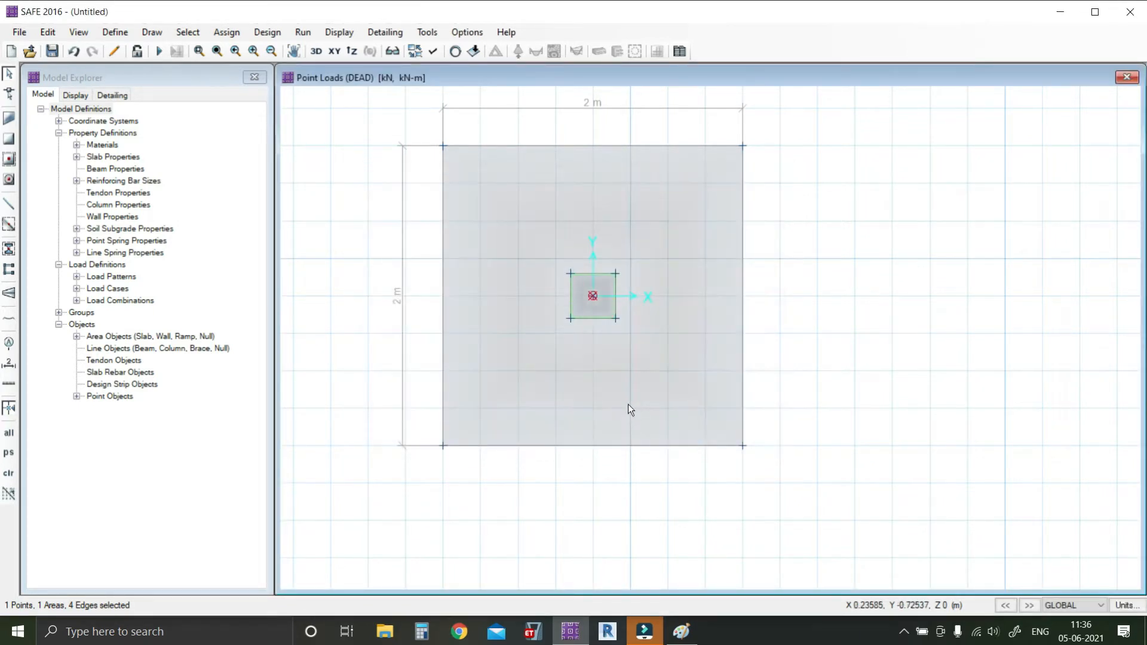
Step: Undo the dead load and reassign 500 kN DEAD gravity to the centre point with a 300 x 300 mm punching shear load size
key("ctrl+z")
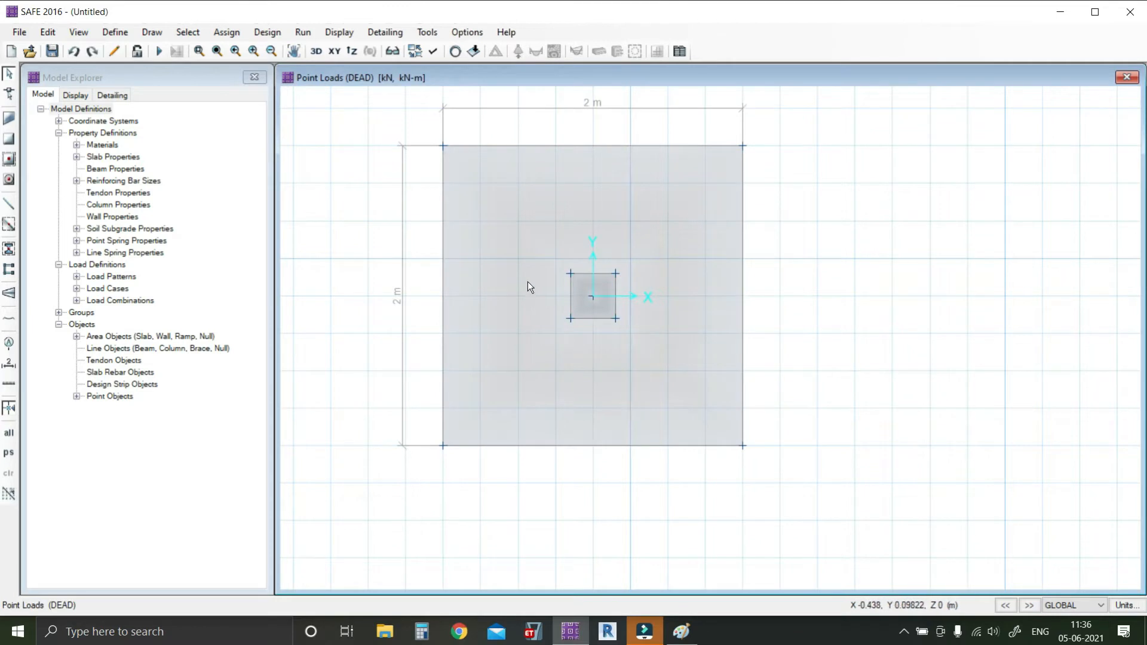
left_click(593, 300)
left_click(591, 296)
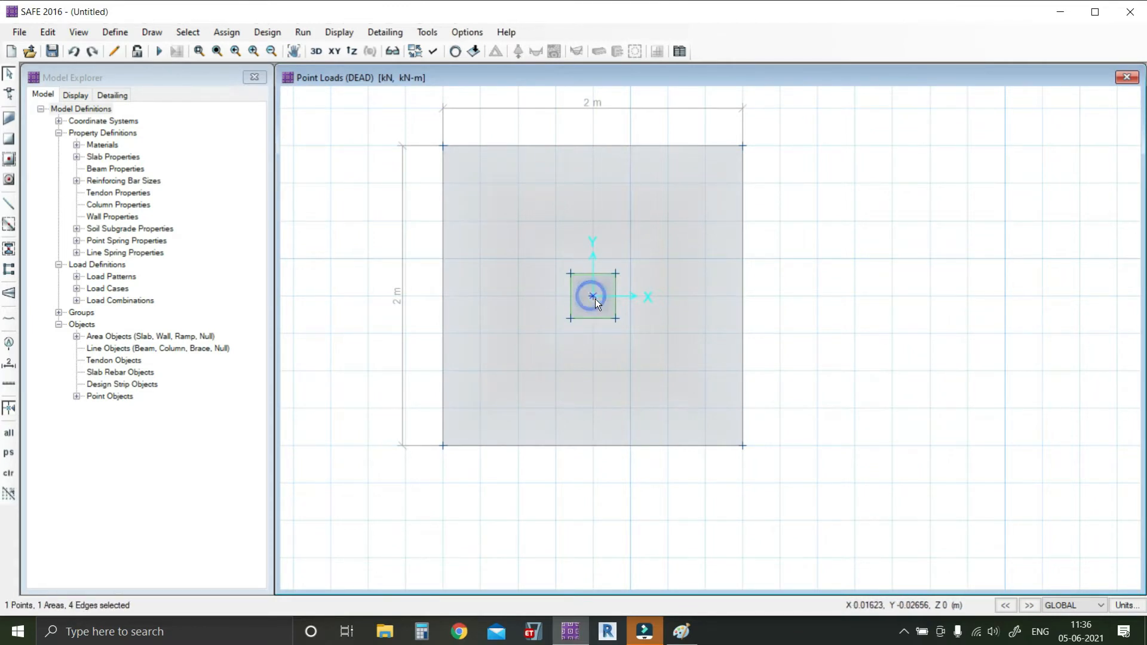
left_click(593, 296)
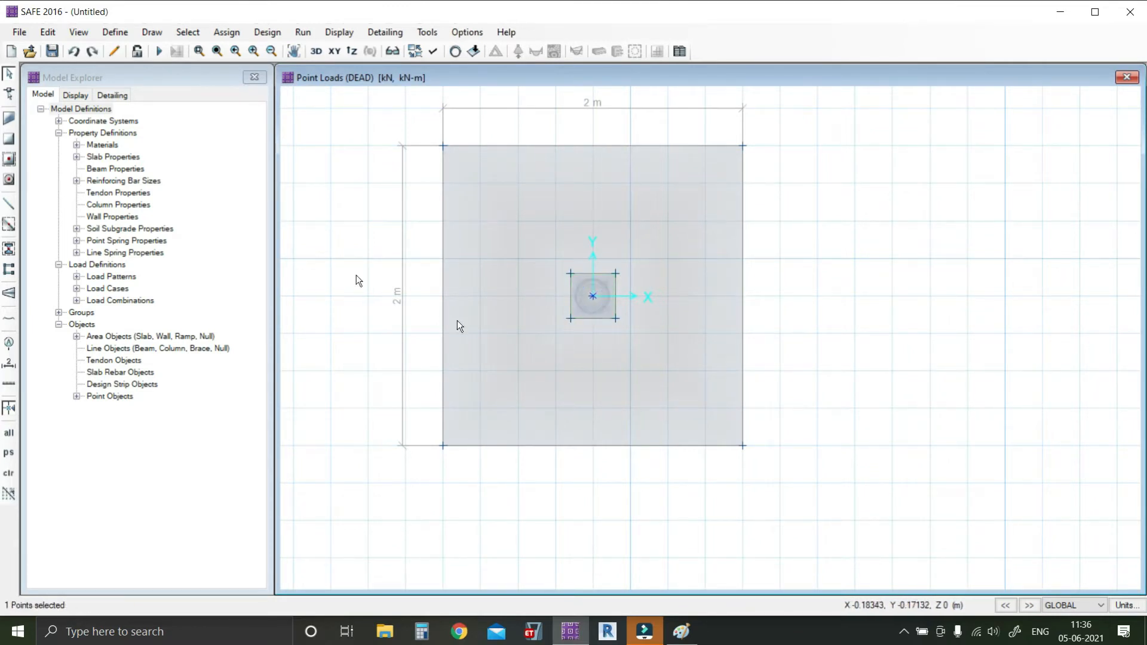
left_click(226, 32)
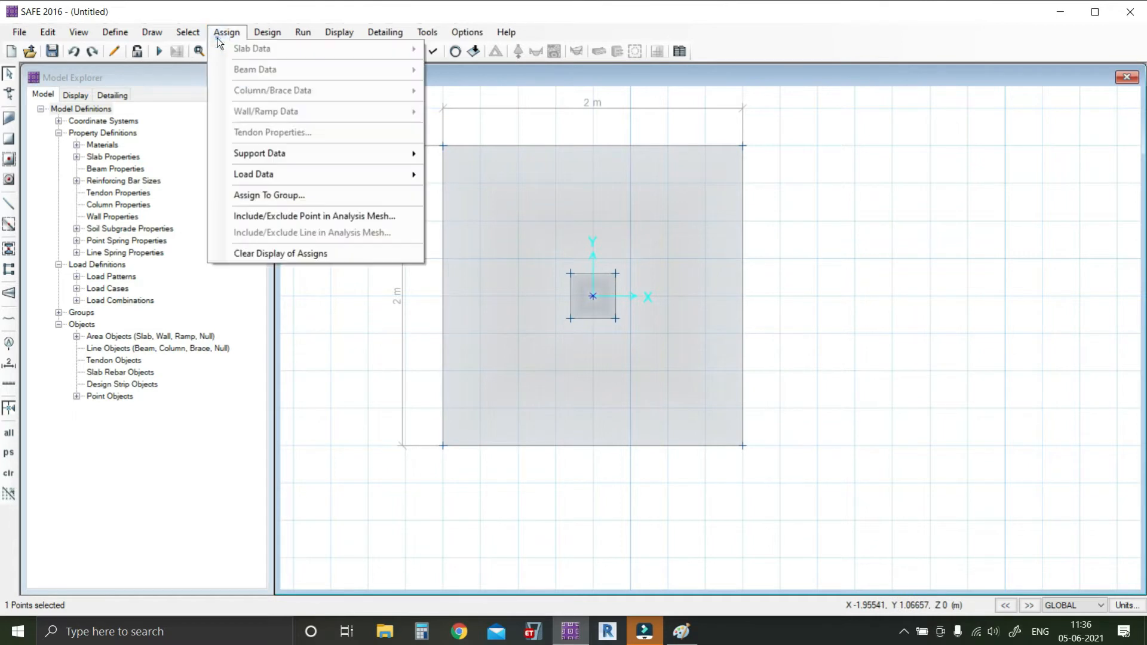
left_click(261, 179)
left_click(454, 250)
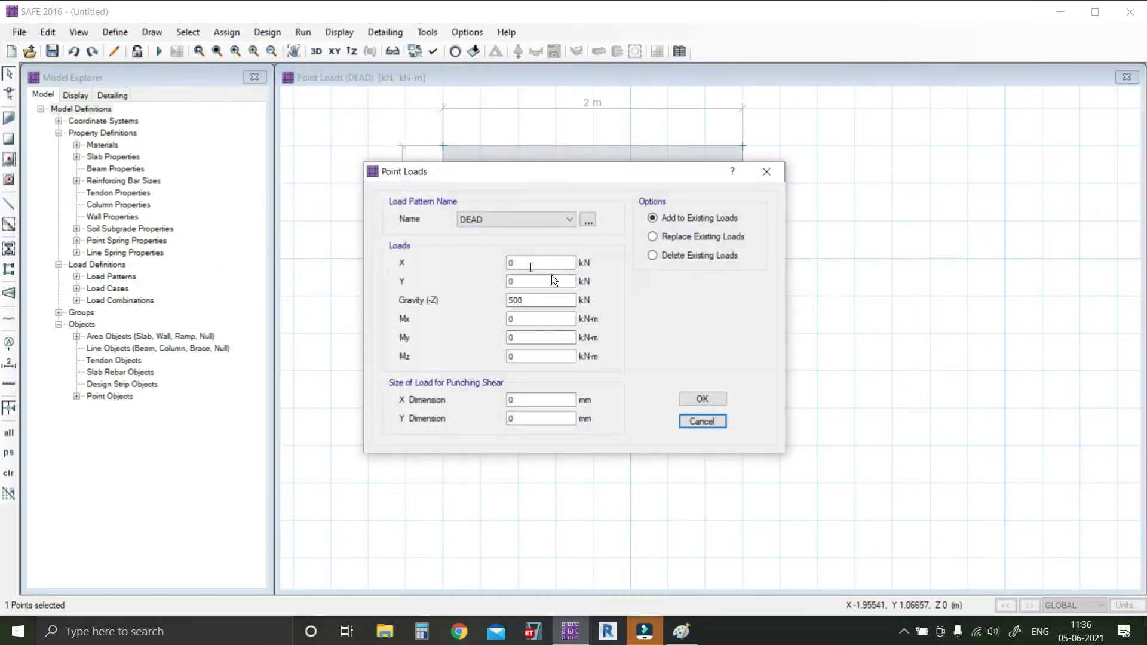
left_click(519, 400)
type("300")
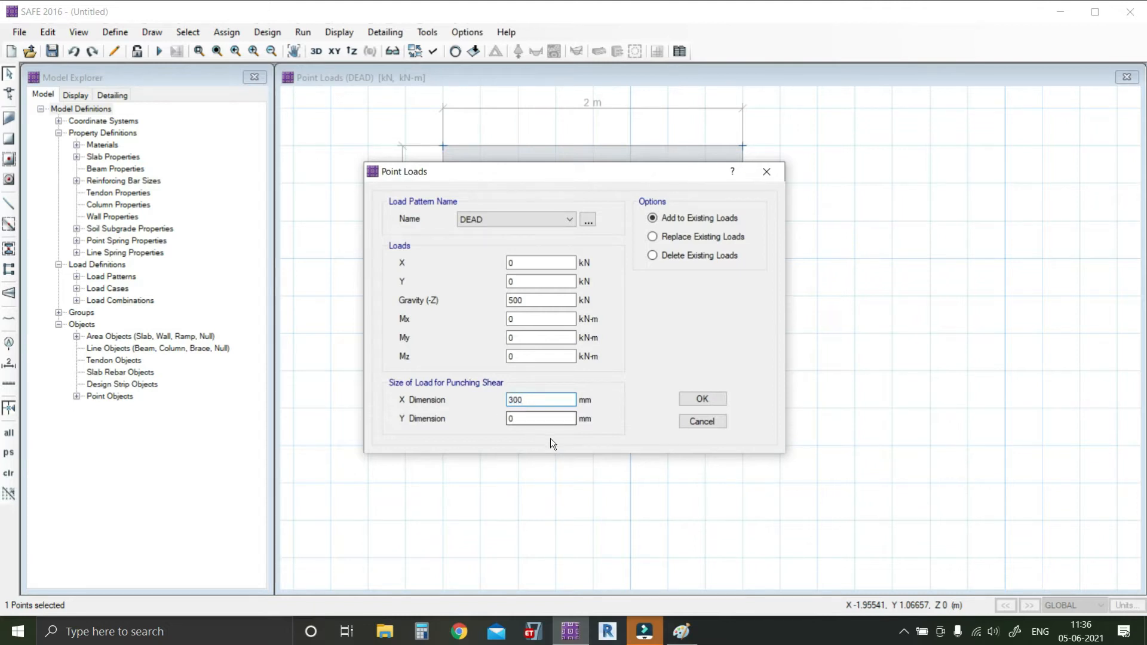
key("Tab")
type("300")
left_click(690, 398)
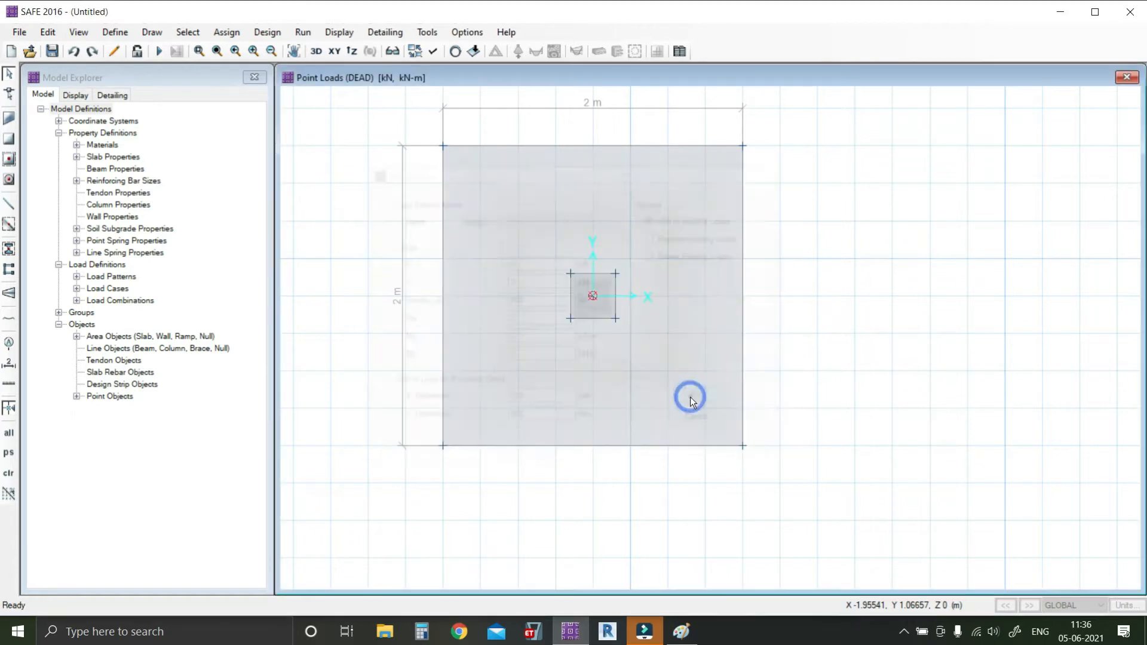
Step: Assign a 250 kN gravity point load in the LIVE pattern to the footing's centre point
left_click(592, 296)
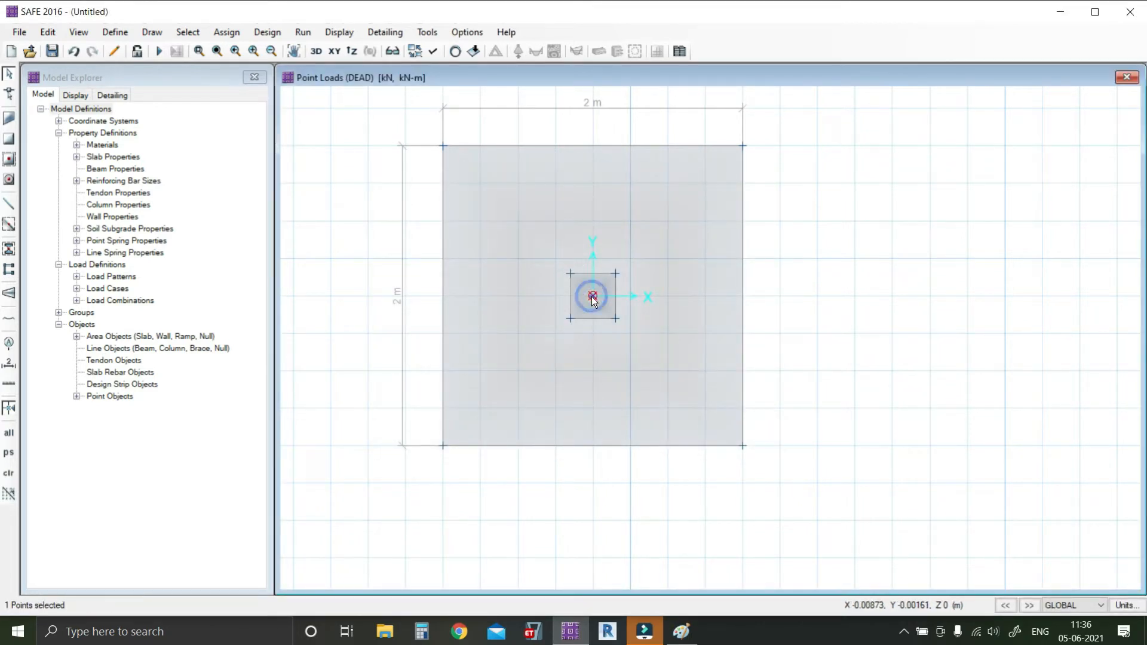
left_click(226, 32)
mouse_move(412, 174)
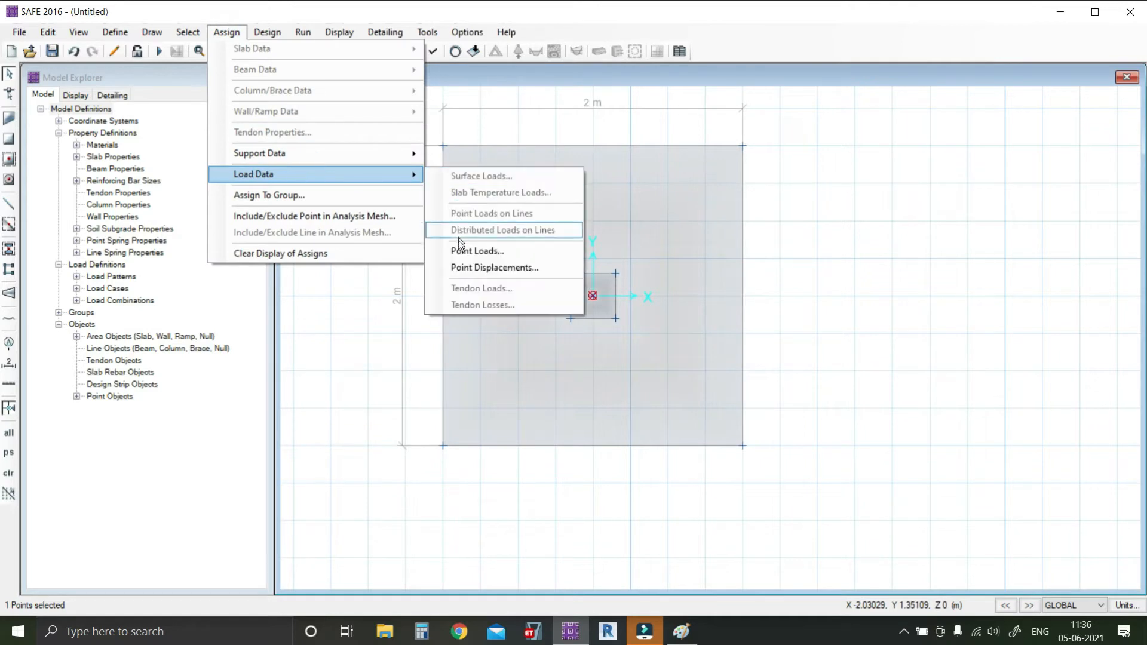
left_click(453, 256)
left_click(524, 220)
left_click(488, 245)
key("Tab")
key("Tab")
key("Tab")
type("25")
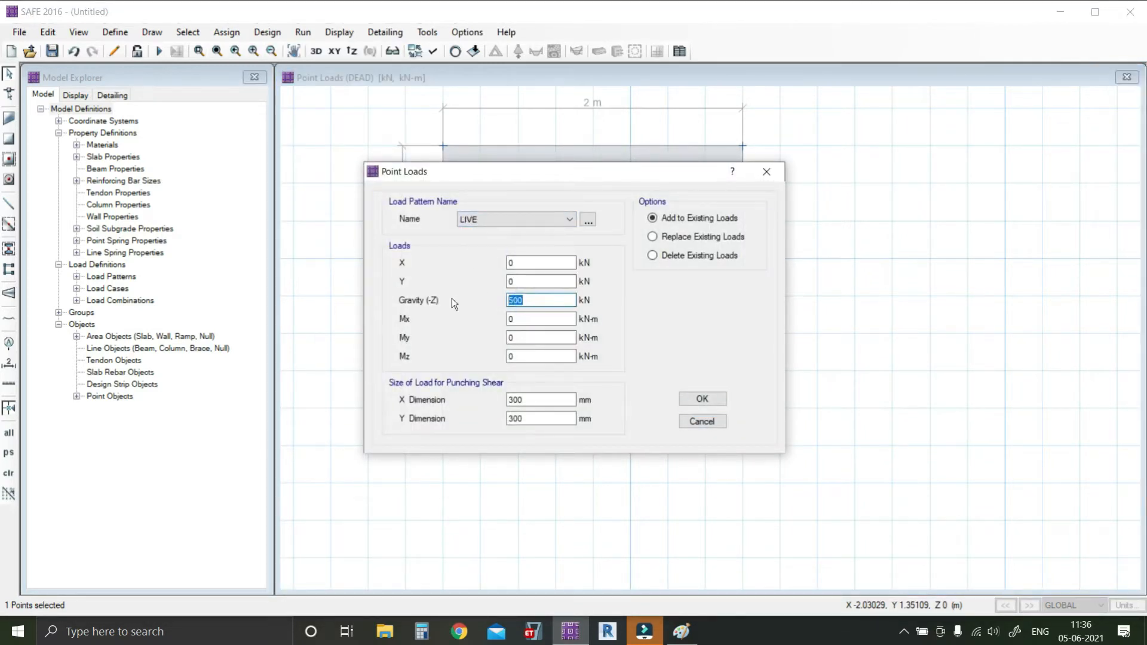
type("0")
left_click(693, 399)
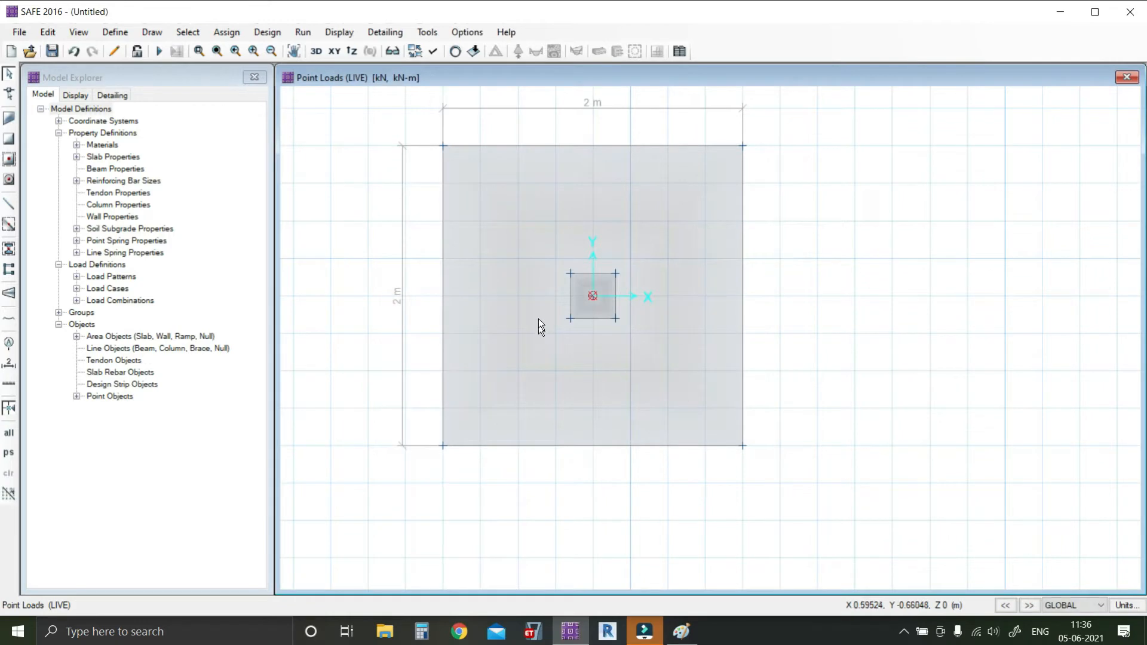
Step: Inspect the assigned live point load in a 3D view, and return to the plan view
left_click(316, 52)
scroll(734, 288, "up", 3)
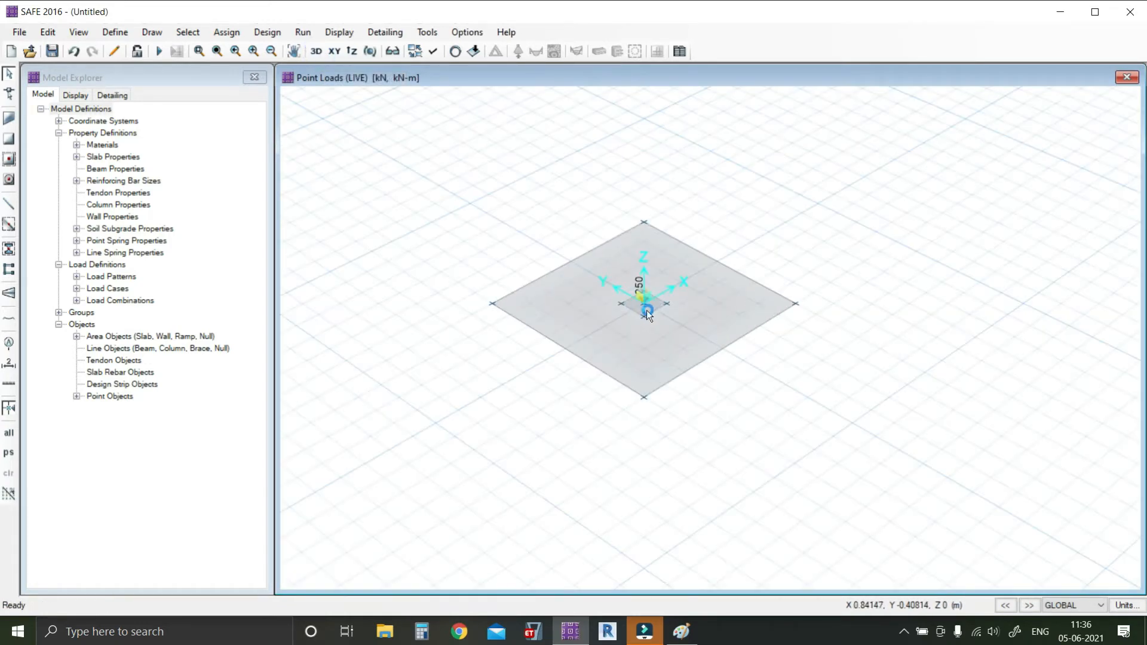
scroll(645, 310, "up", 2)
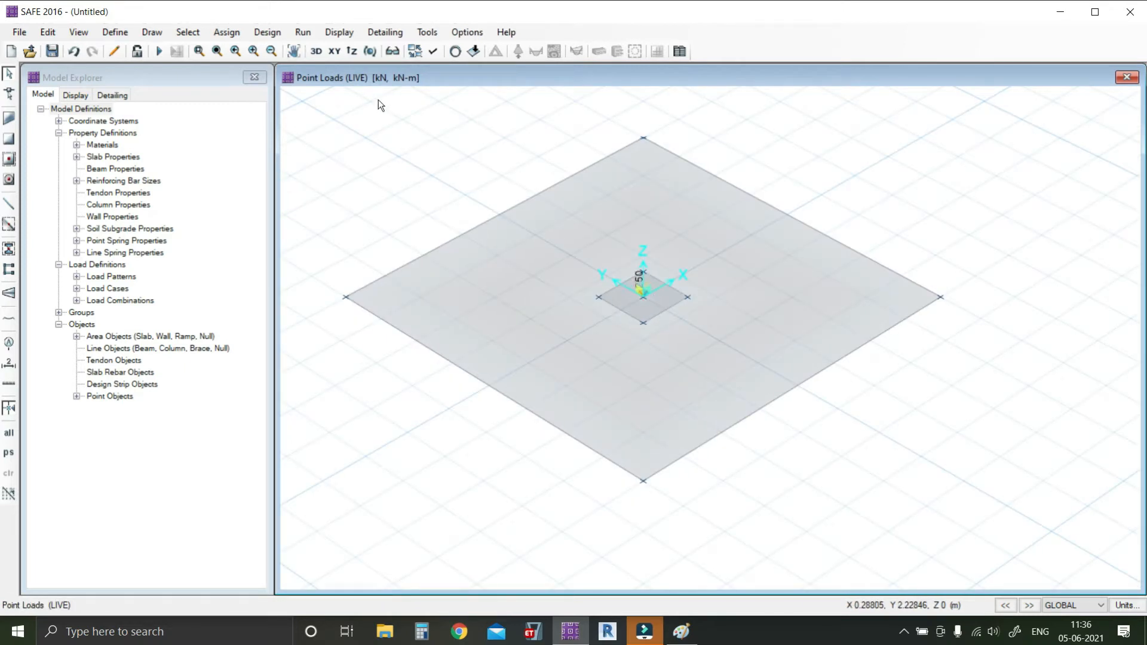
left_click(335, 51)
scroll(722, 328, "up", 4)
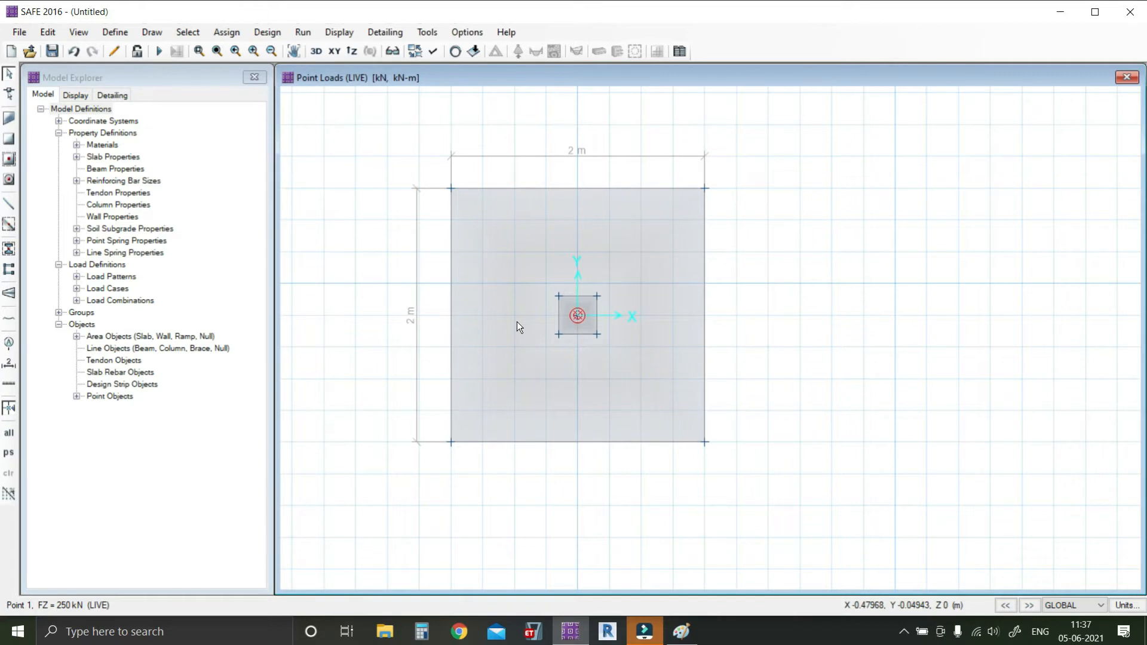
Step: Assign the SBC 200 soil subgrade property to the 2 m square footing slab
left_click(508, 242)
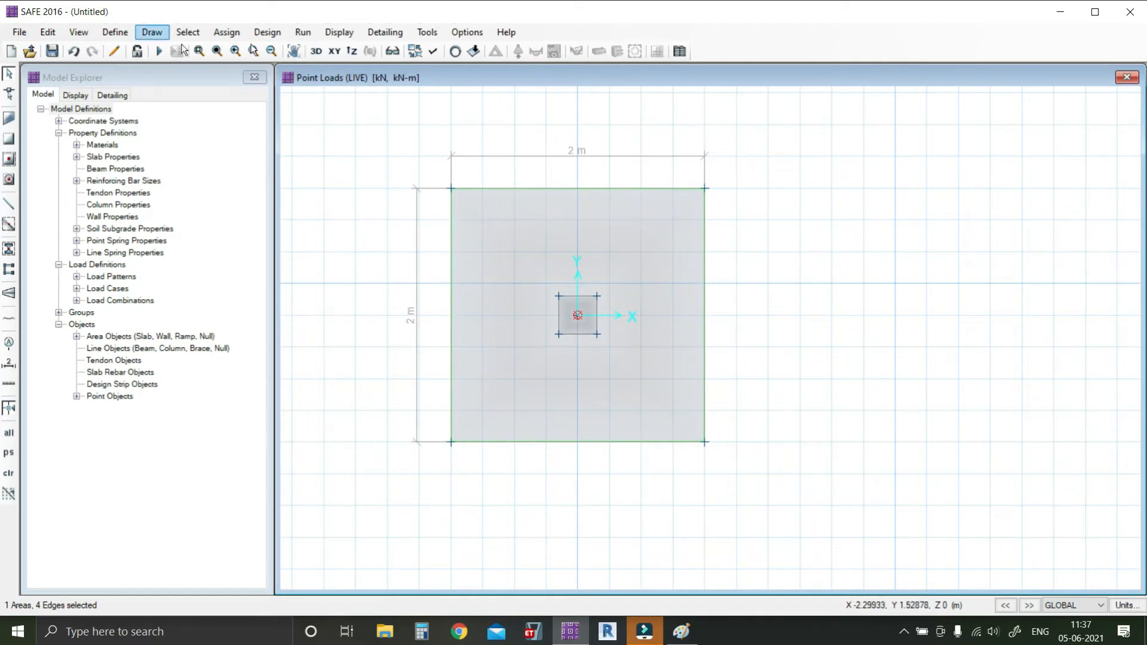
left_click(226, 31)
mouse_move(287, 163)
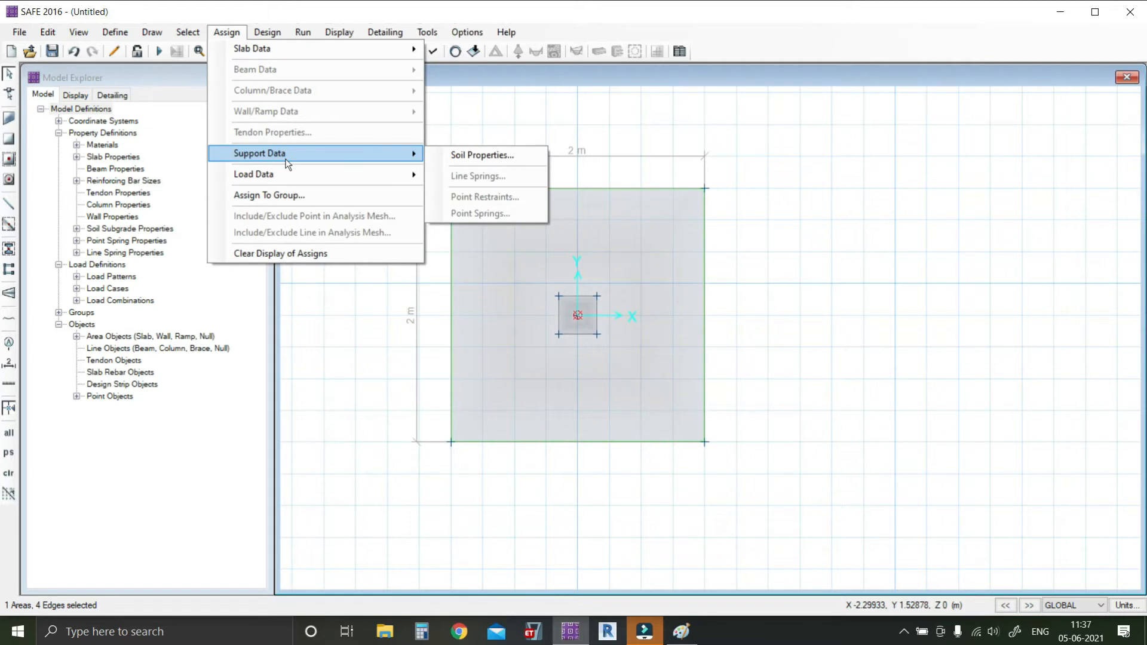
left_click(438, 160)
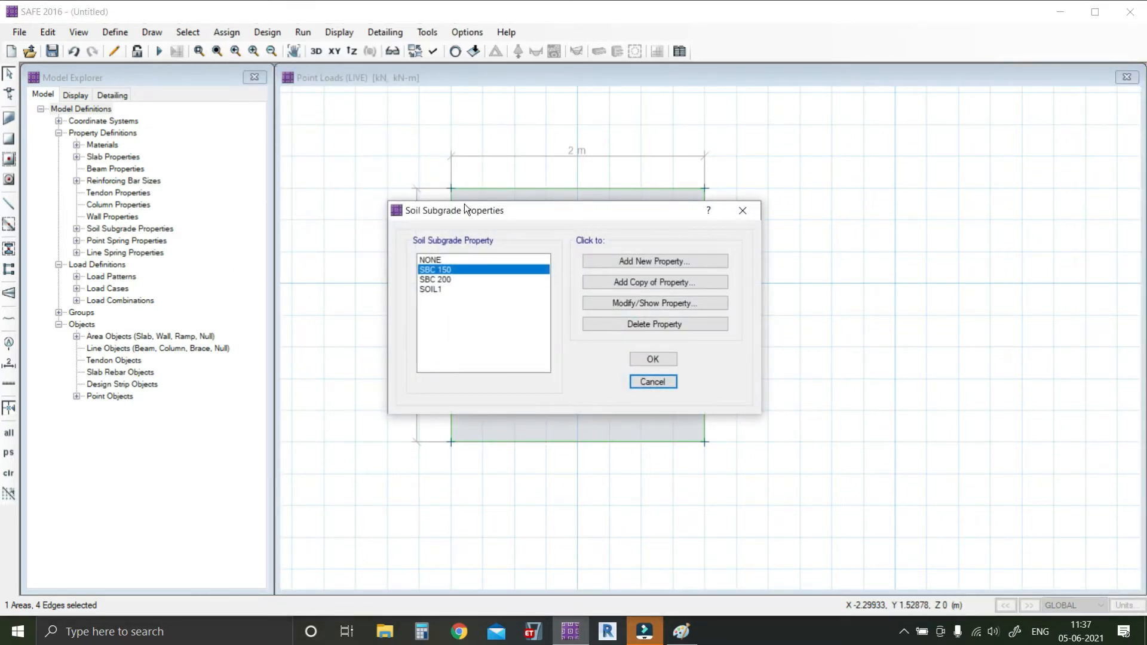
left_click(445, 280)
left_click(455, 270)
left_click(449, 280)
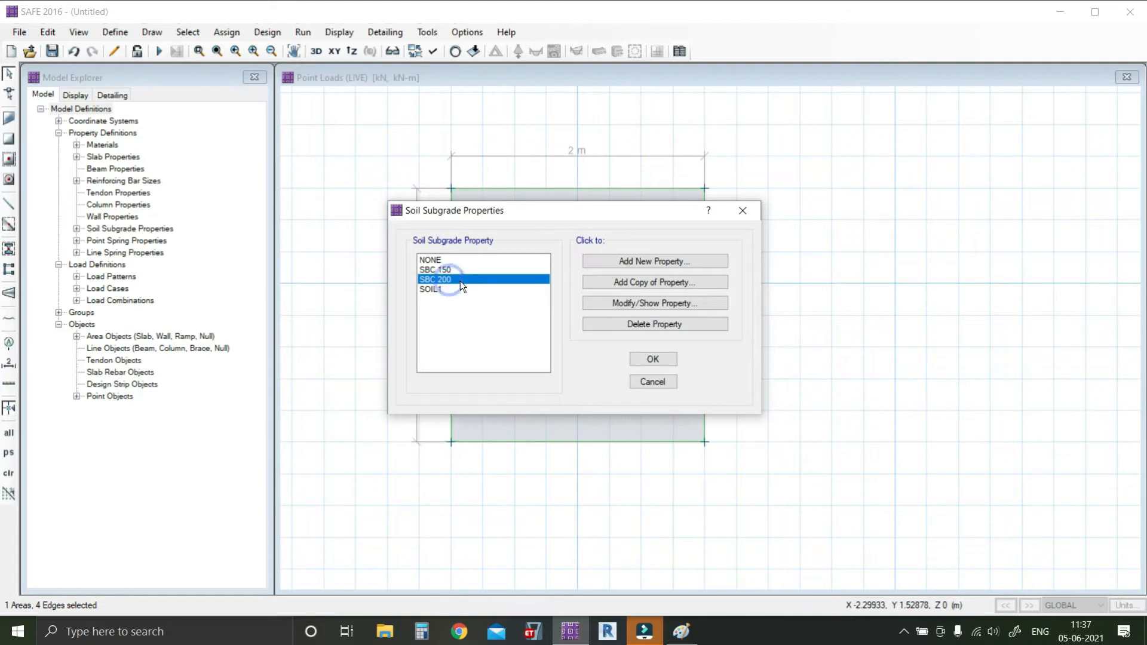
left_click(653, 359)
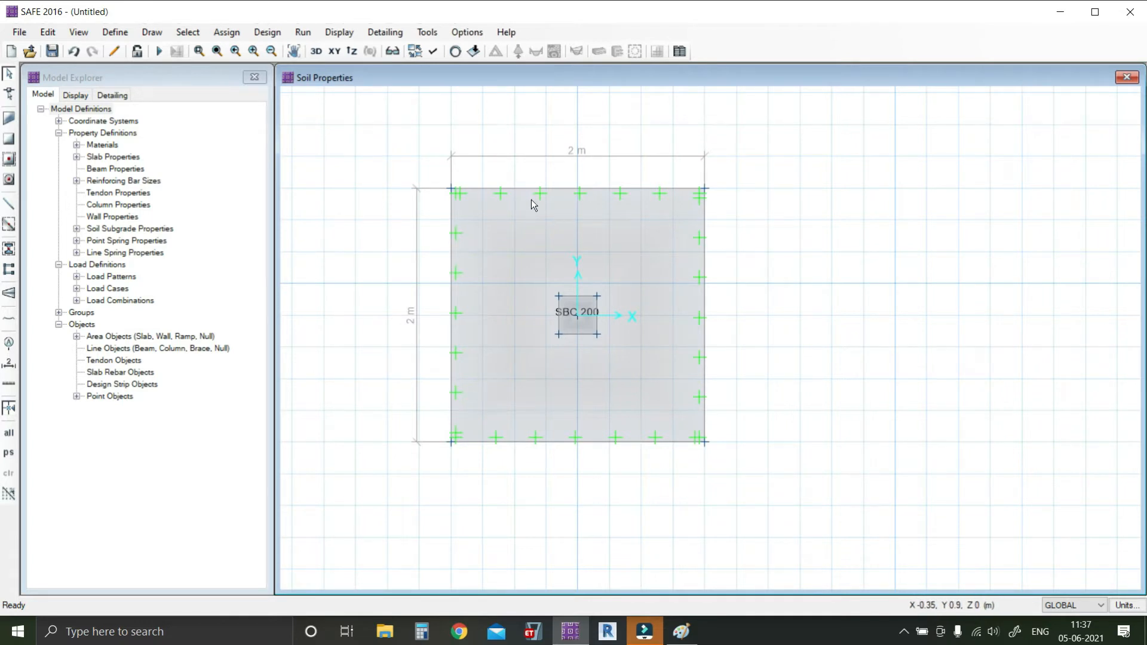
middle_click_drag(577, 219, 577, 217)
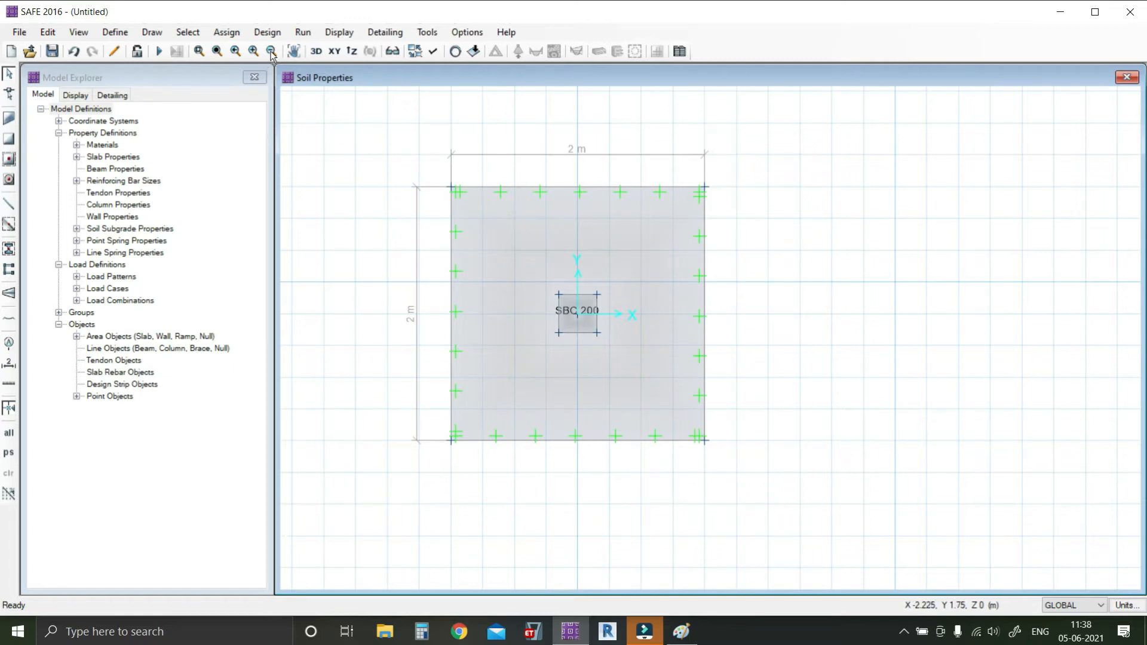
Step: Run the analysis, saving the model as SQUARE FOOTING in a new folder named 02 inside SAFE CLS
left_click(303, 32)
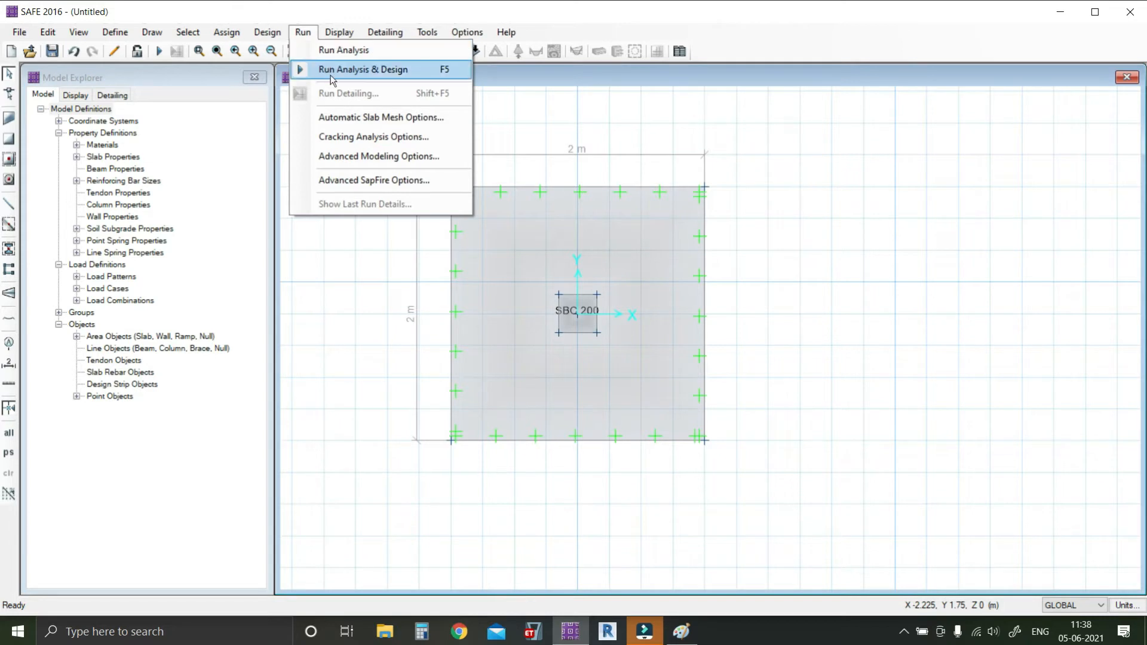
left_click(344, 50)
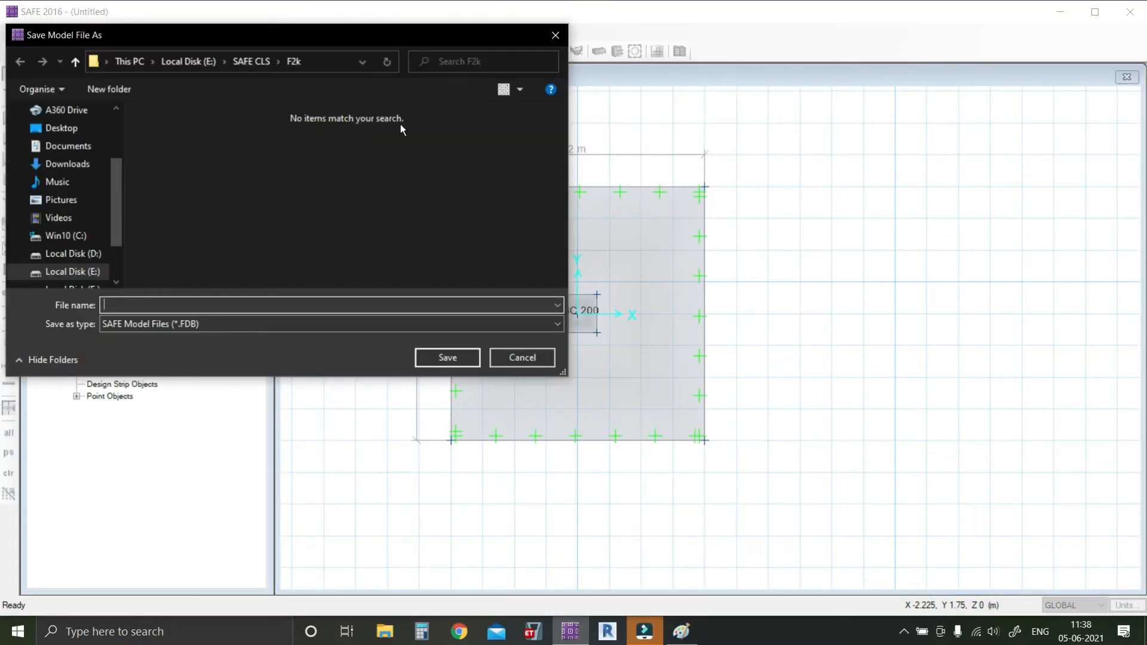
left_click(251, 61)
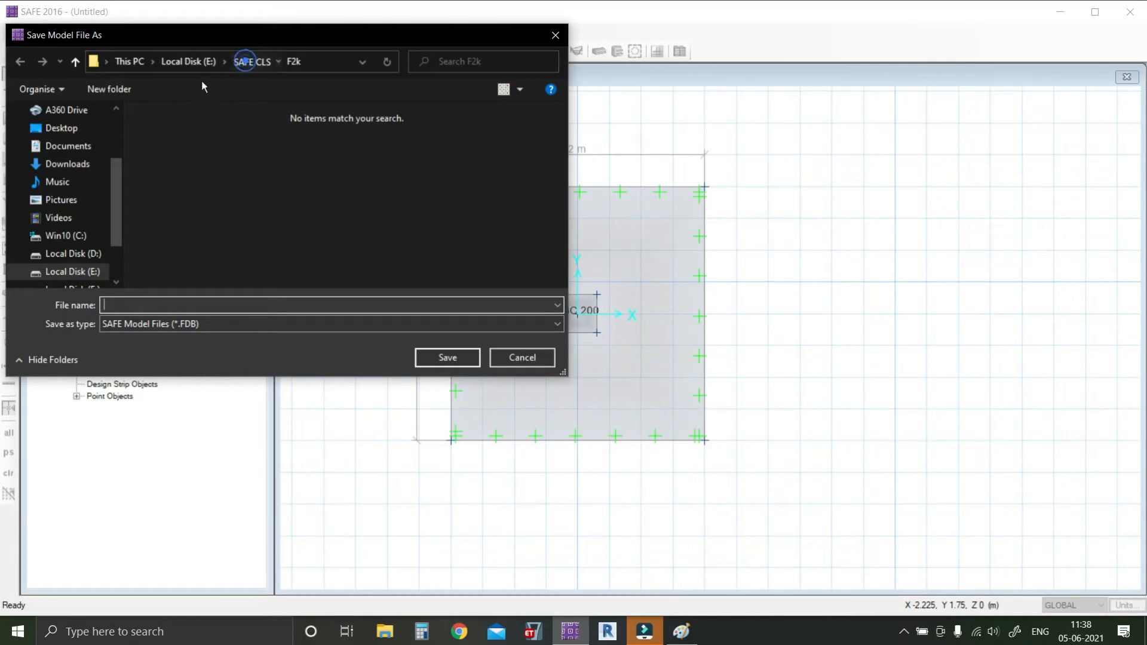
left_click(124, 98)
type("02")
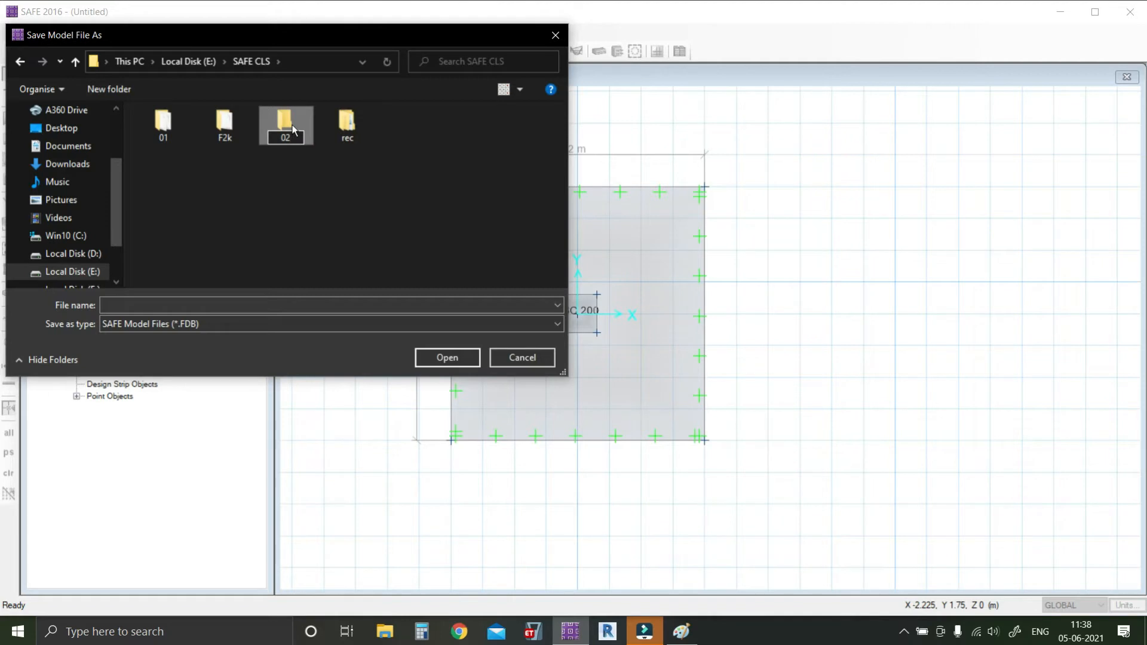
key("Return")
left_click(447, 357)
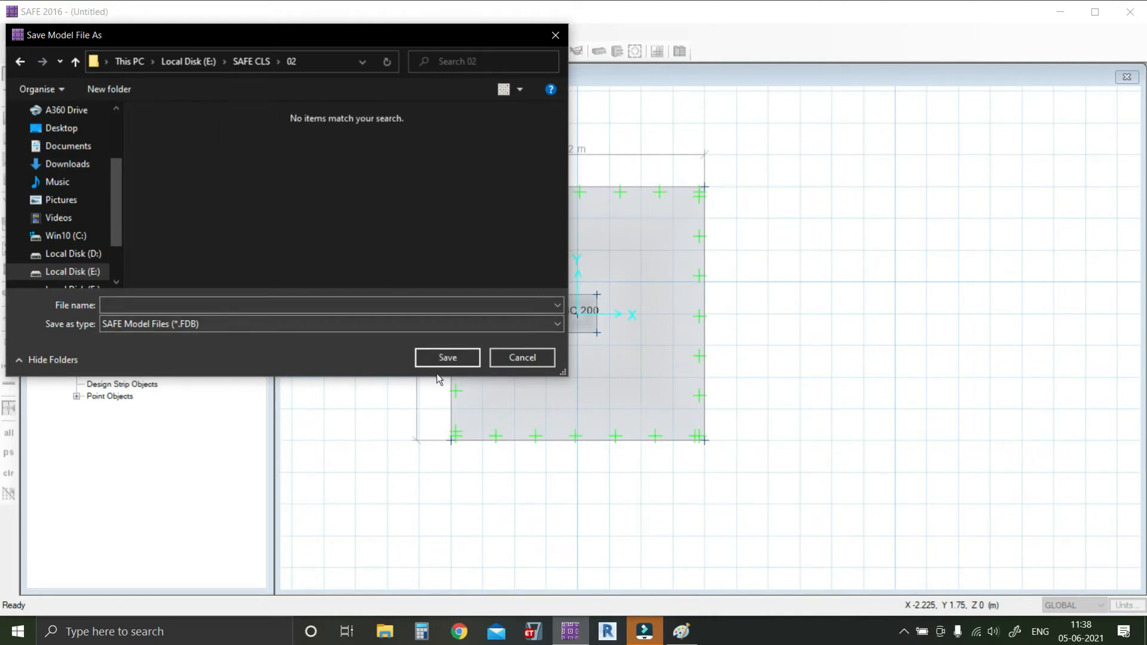
left_click(214, 305)
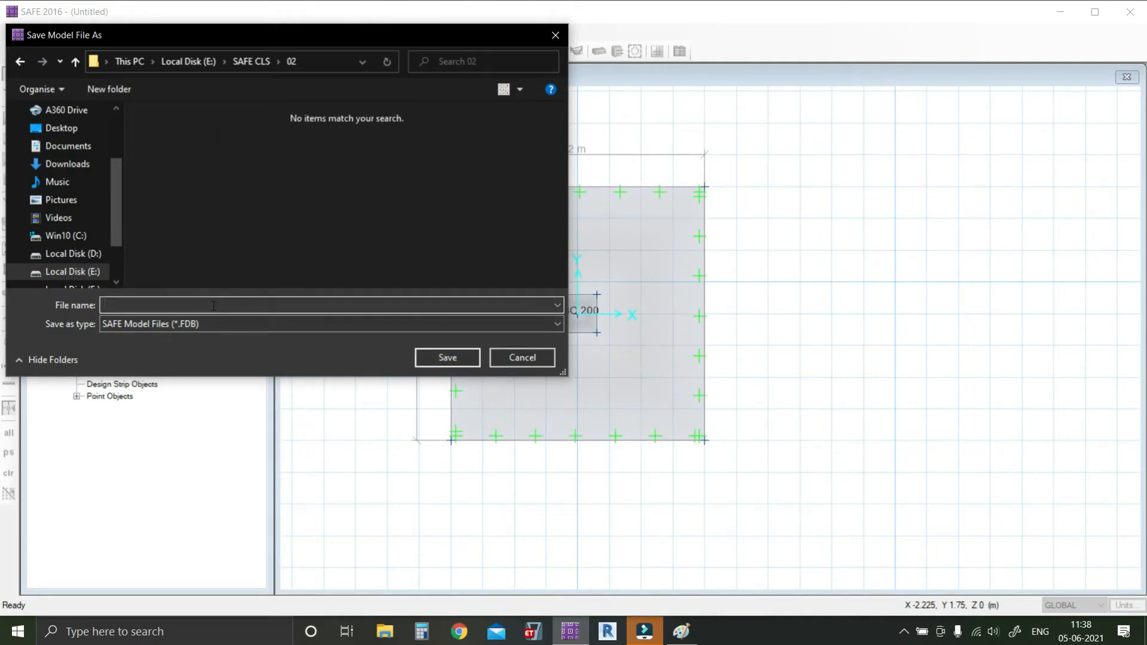
type("SQUARE FOOTING")
left_click(436, 357)
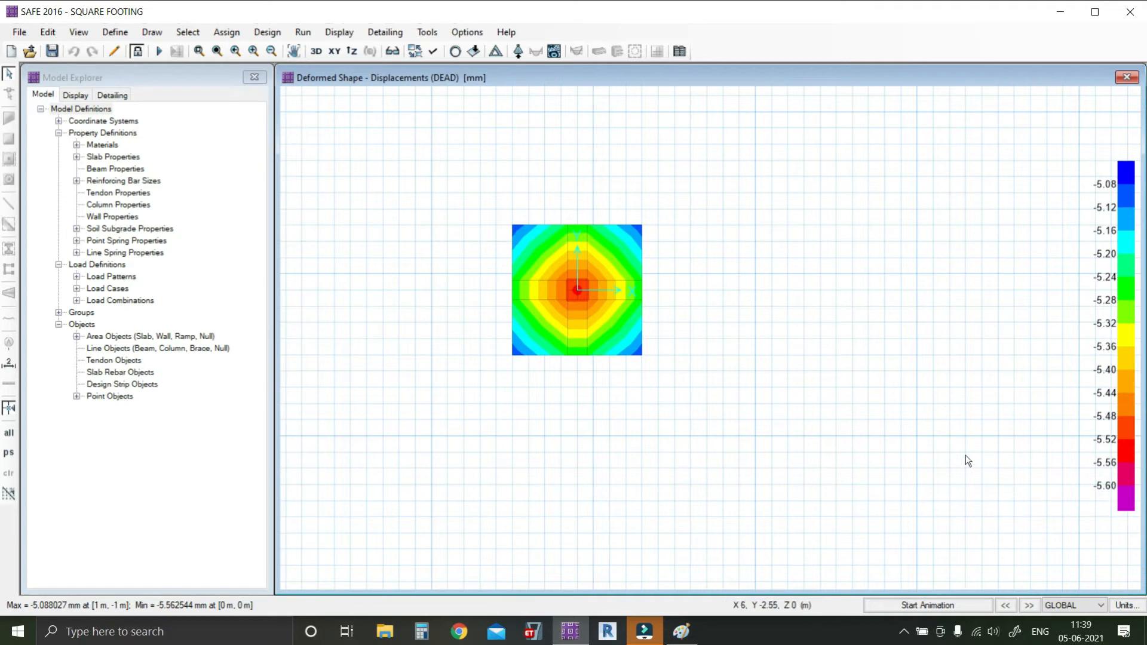
Step: Display the soil pressure contours for load combination UDCONN2 on the deformed shape
left_click(344, 34)
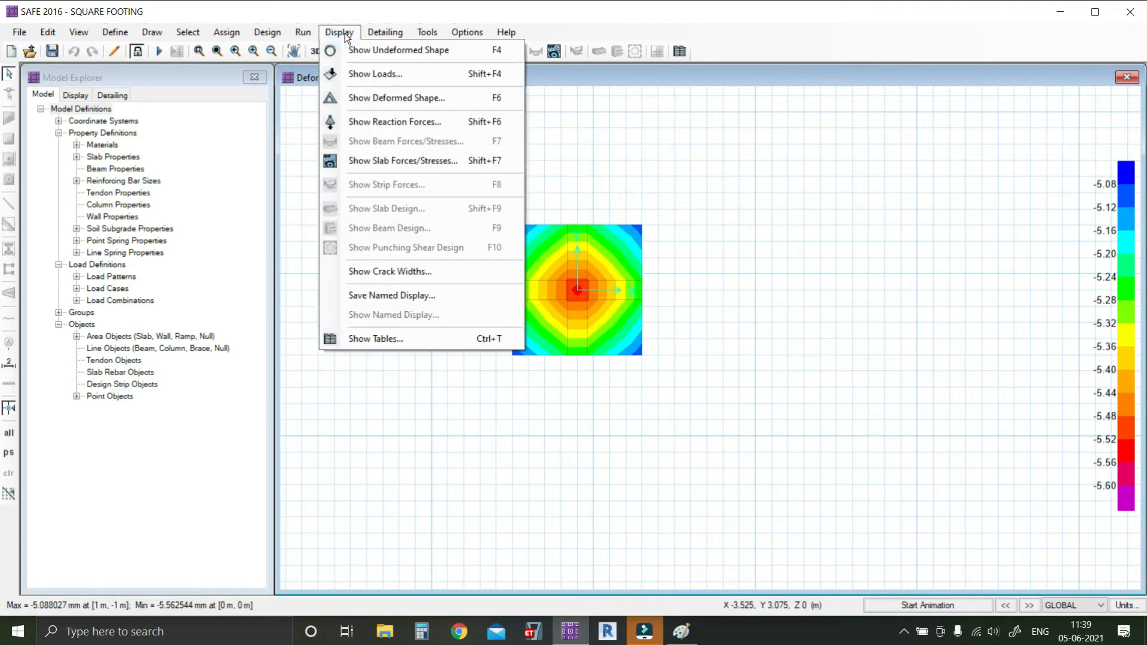
left_click(367, 121)
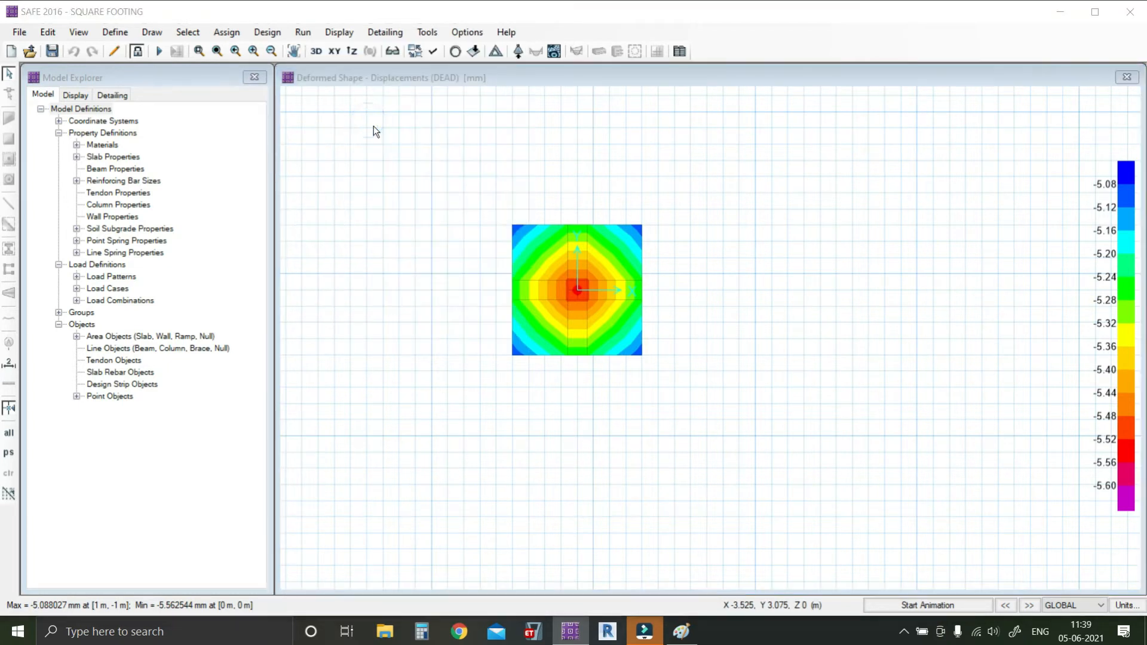
left_click_drag(337, 112, 325, 111)
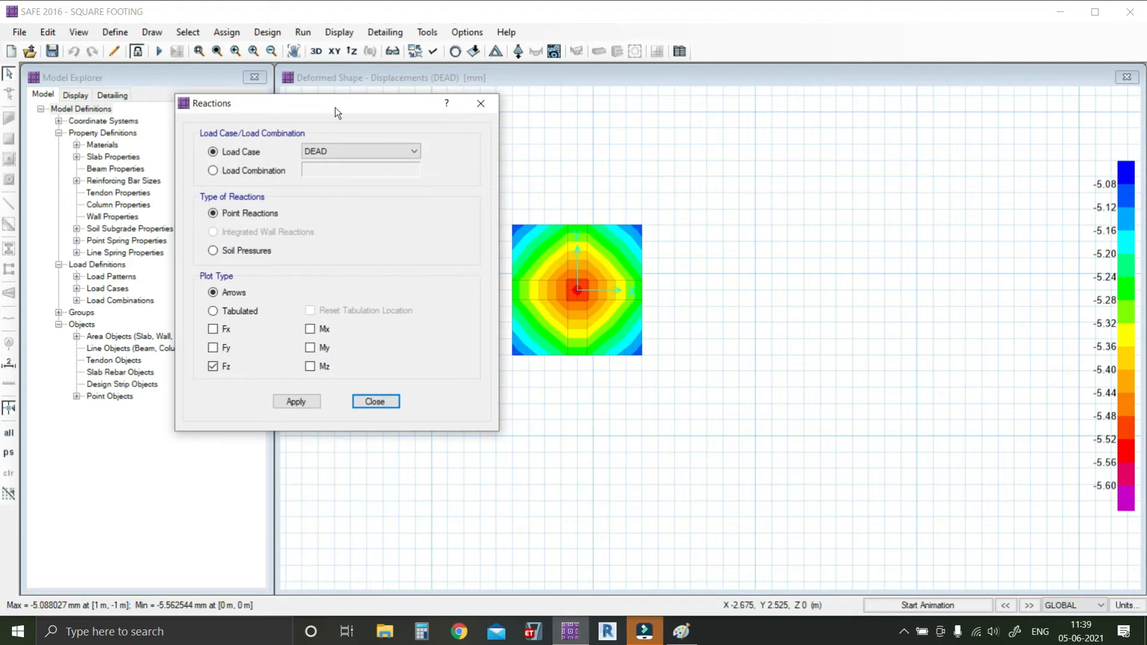
left_click(237, 171)
left_click(412, 169)
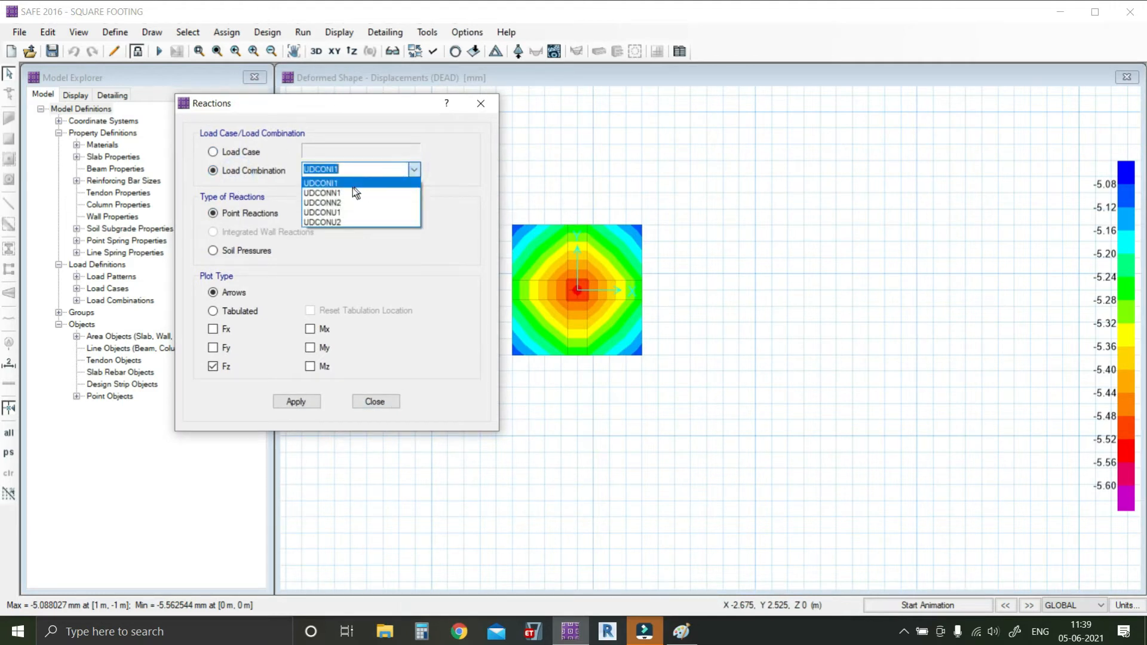
left_click(335, 203)
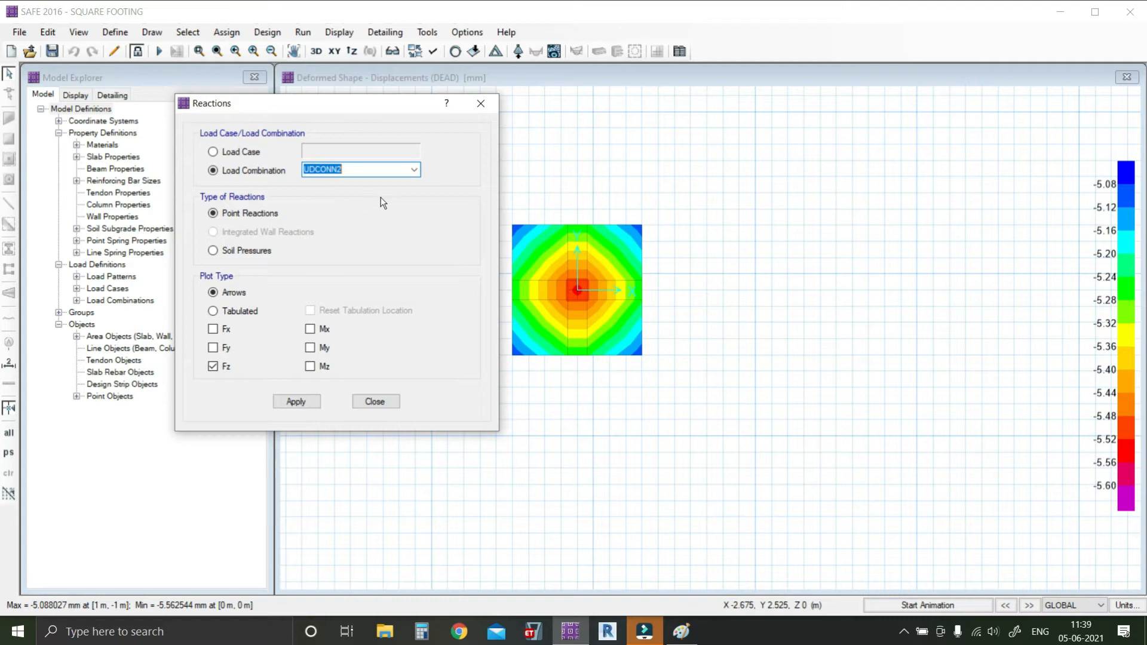
left_click(213, 252)
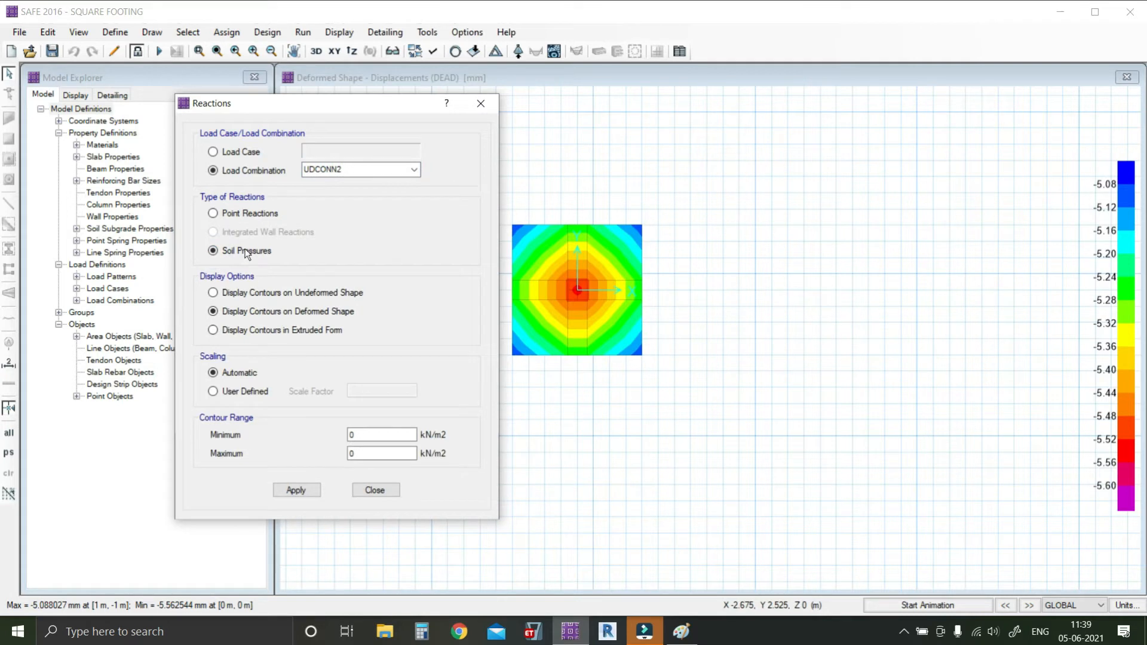
left_click(249, 213)
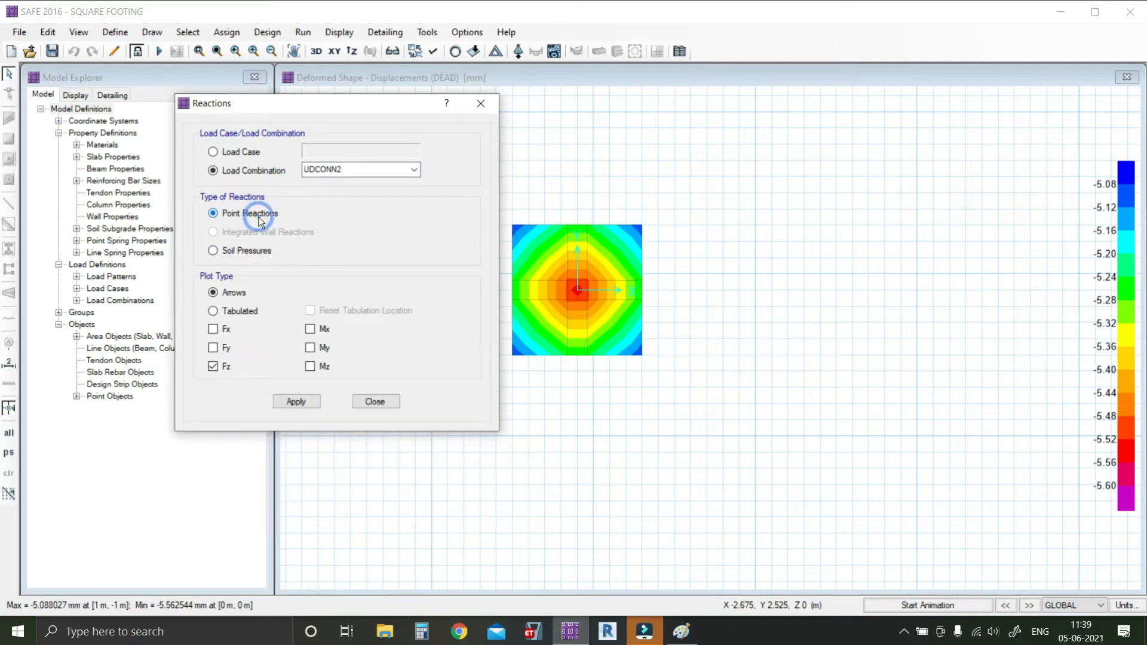
left_click(213, 251)
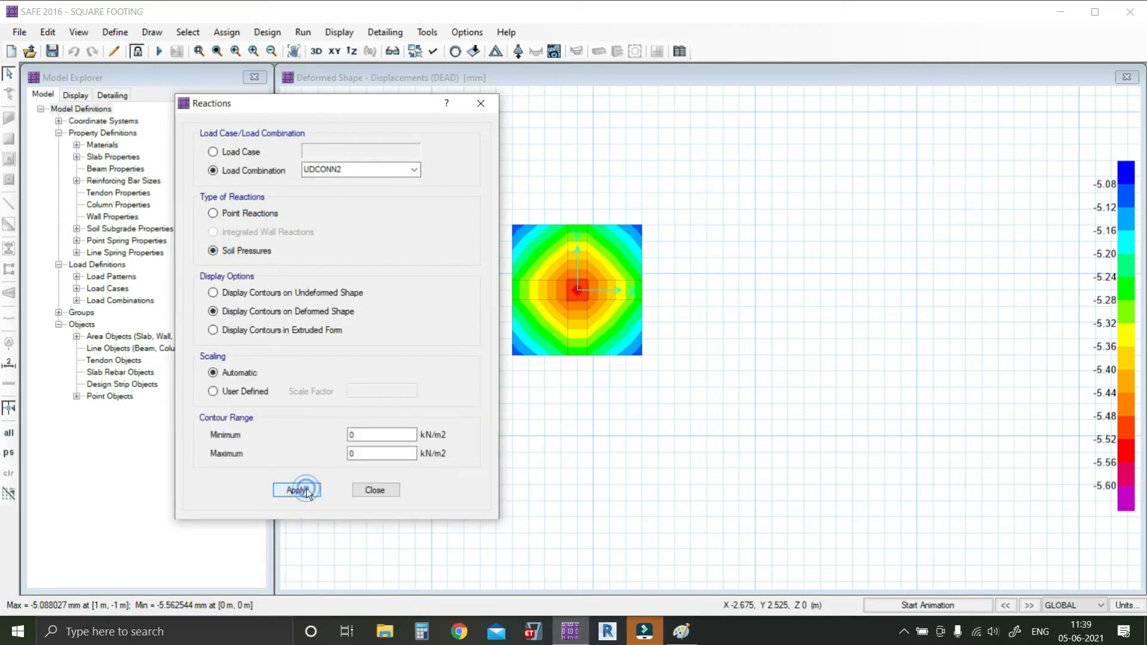
left_click(307, 491)
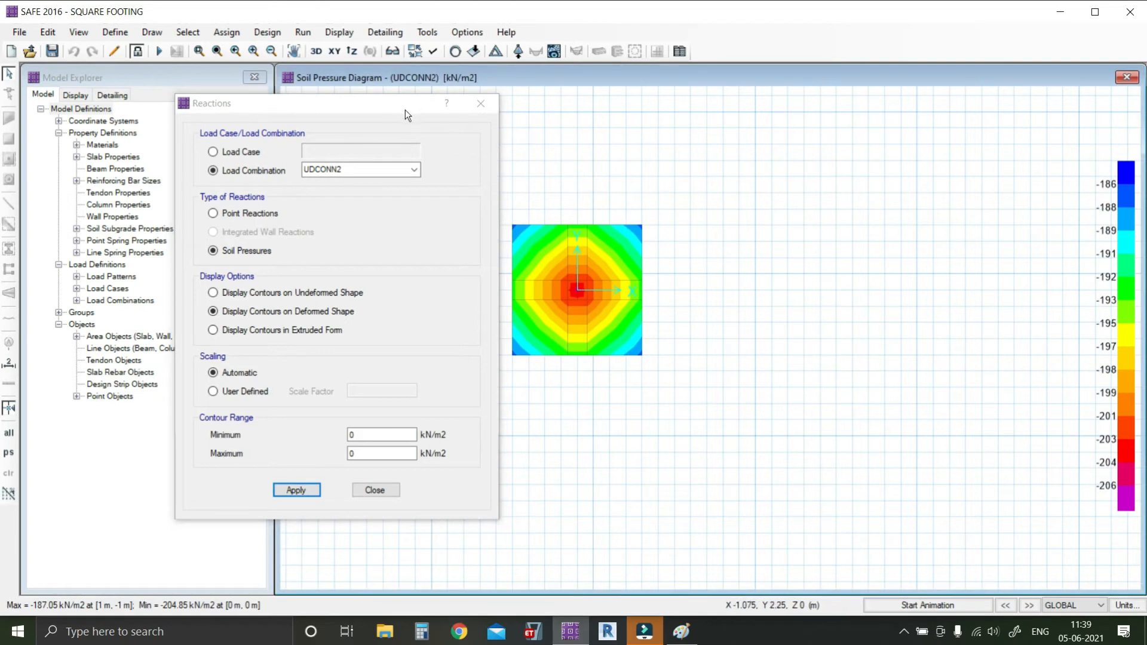
Step: Read the soil pressure at several points of the footing, including its centre, and close the reaction settings
left_click_drag(405, 115, 247, 126)
mouse_move(548, 309)
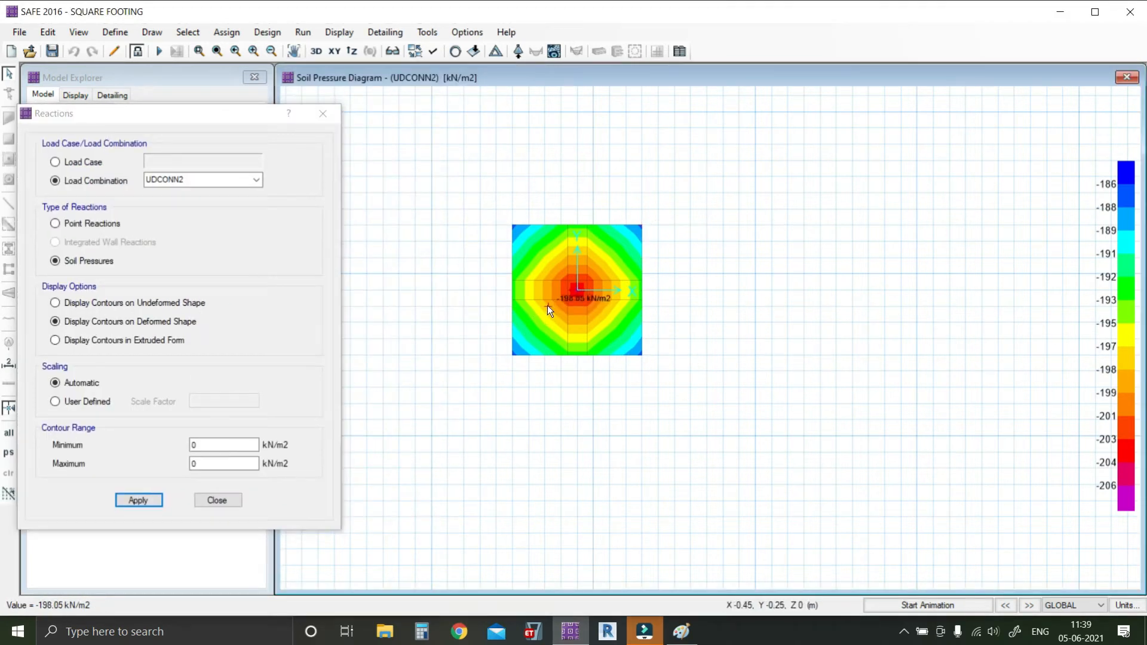
mouse_move(577, 292)
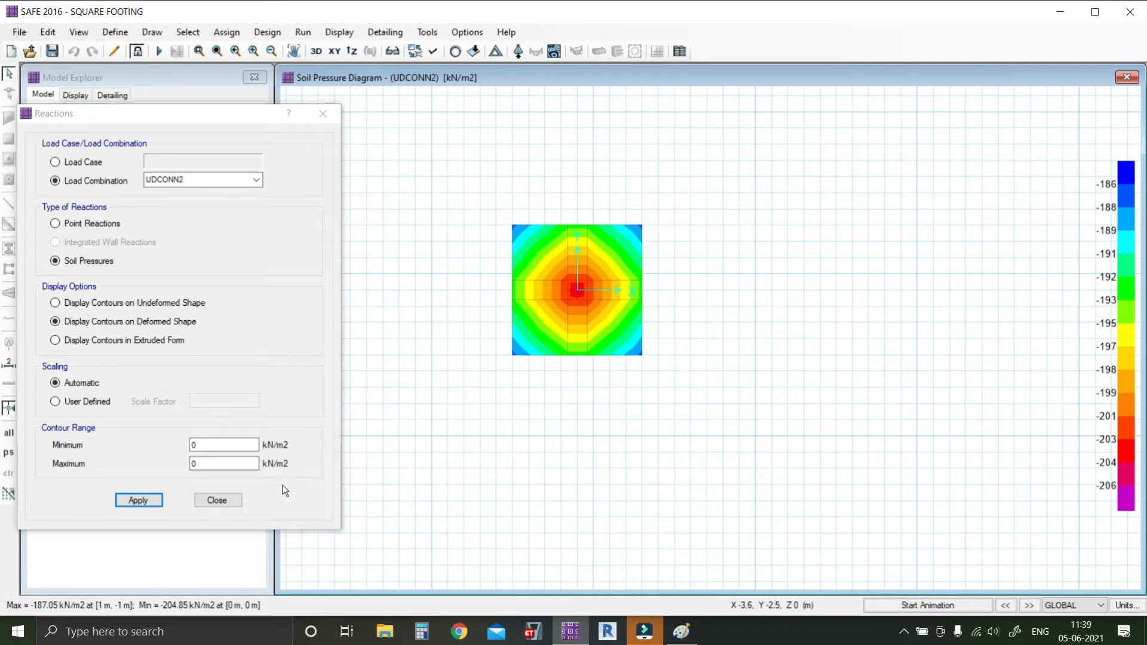
left_click(230, 501)
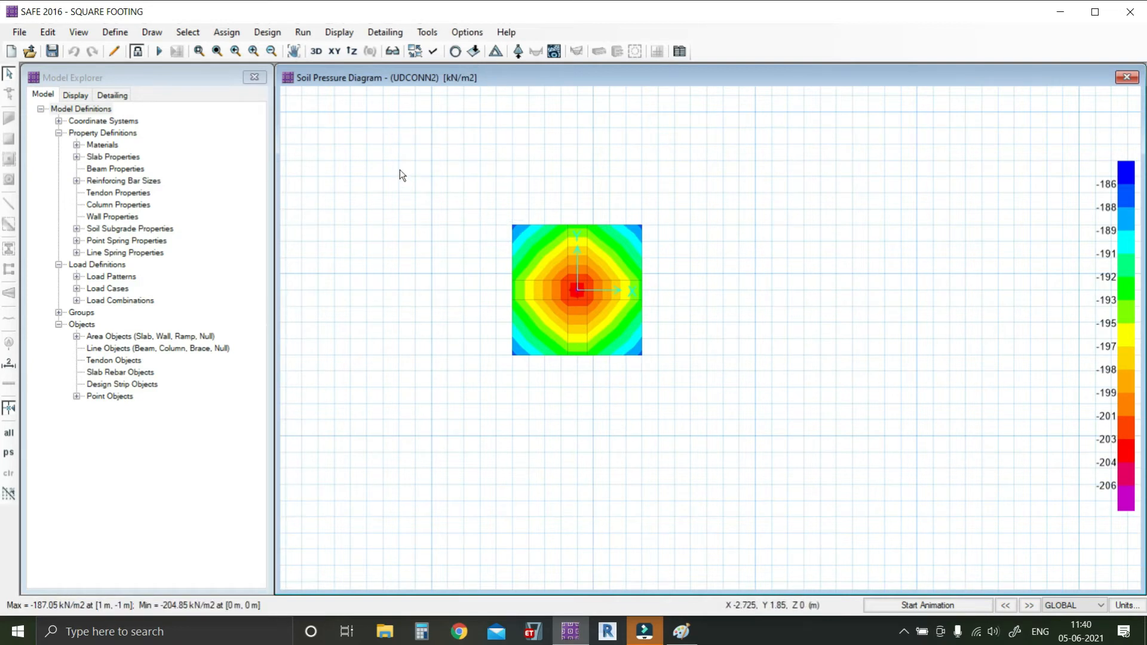
Step: Unlock the model, accepting the deletion of its analysis results
left_click(144, 56)
left_click(586, 361)
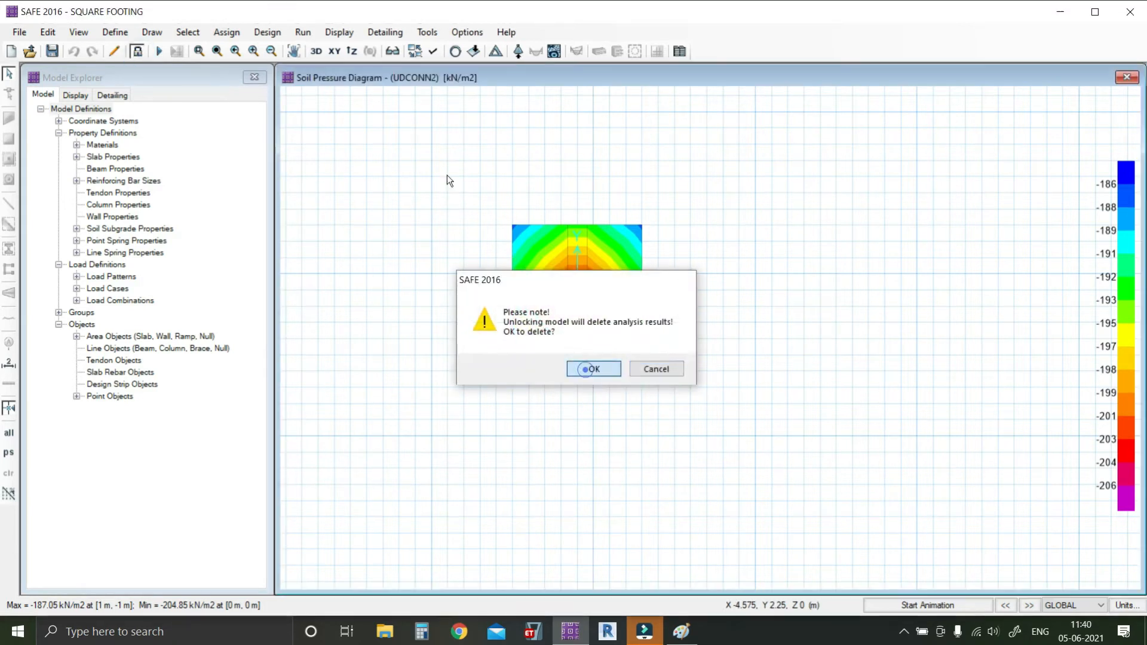
left_click(303, 32)
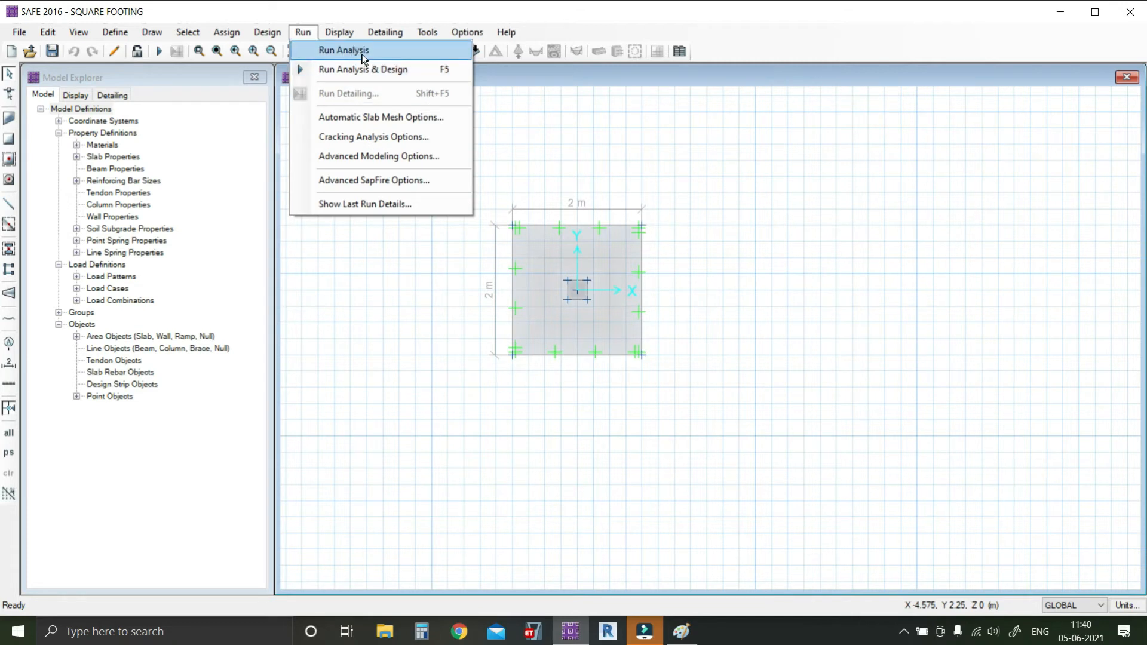
left_click(384, 238)
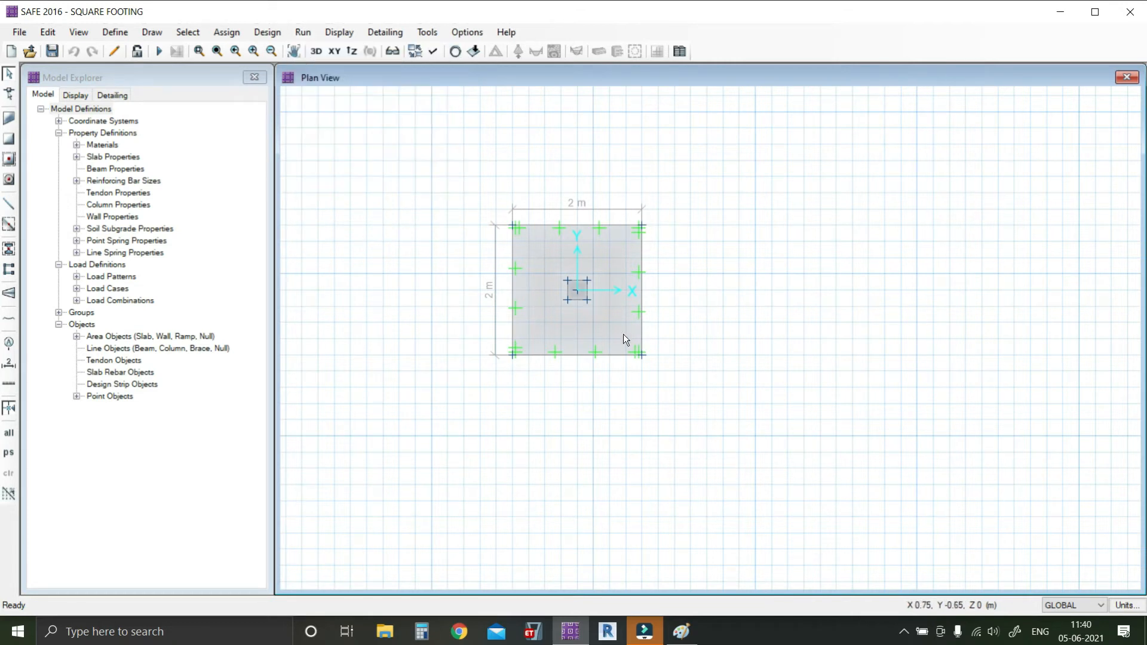
Step: Draw a layer A column strip along the X axis across the full footing, with start and end widths of 1 m on both sides
scroll(585, 335, "up", 3)
middle_click_drag(610, 280, 613, 353)
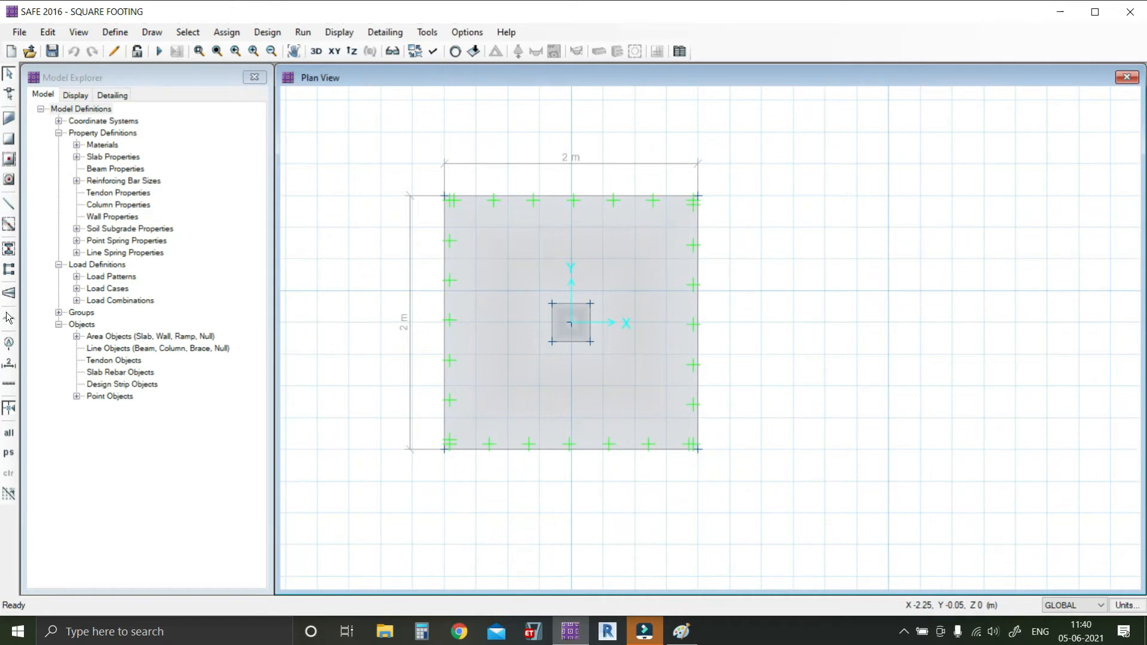
left_click(150, 33)
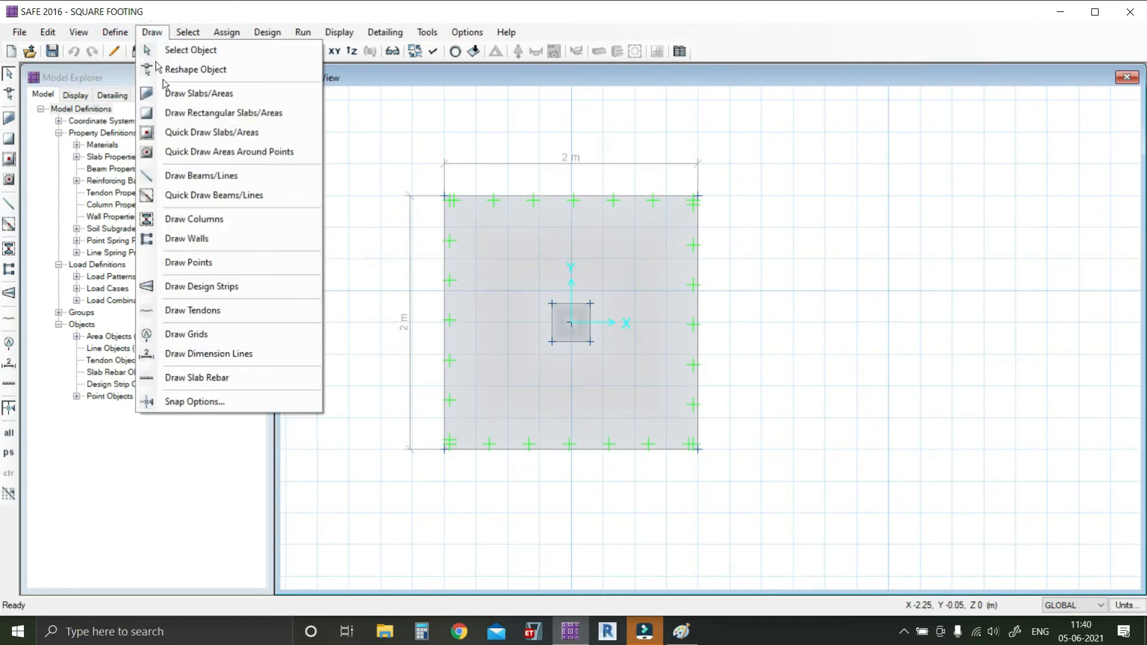
left_click(205, 287)
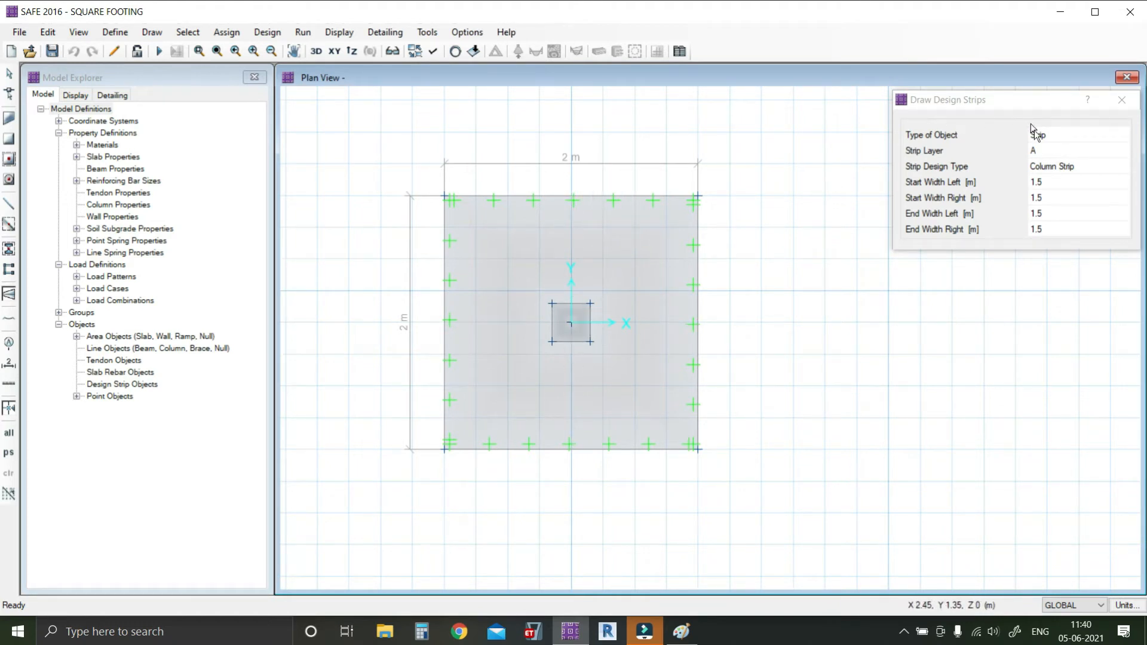
left_click(1051, 151)
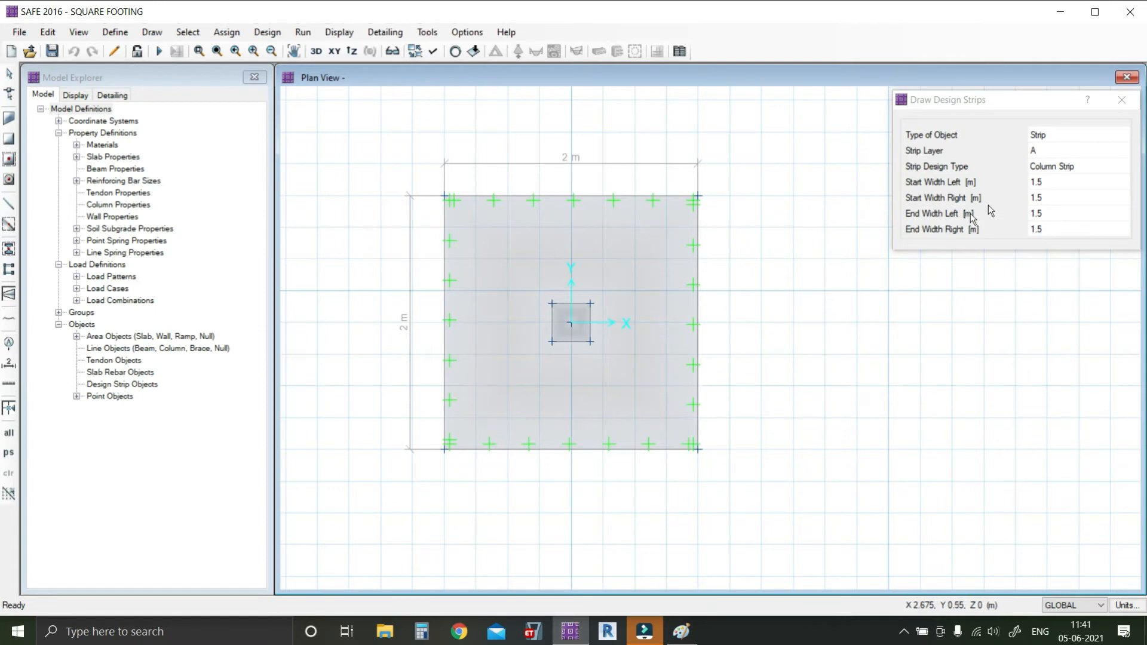
left_click(1053, 184)
type("1")
left_click(1042, 203)
type("1")
left_click(1045, 230)
type("1")
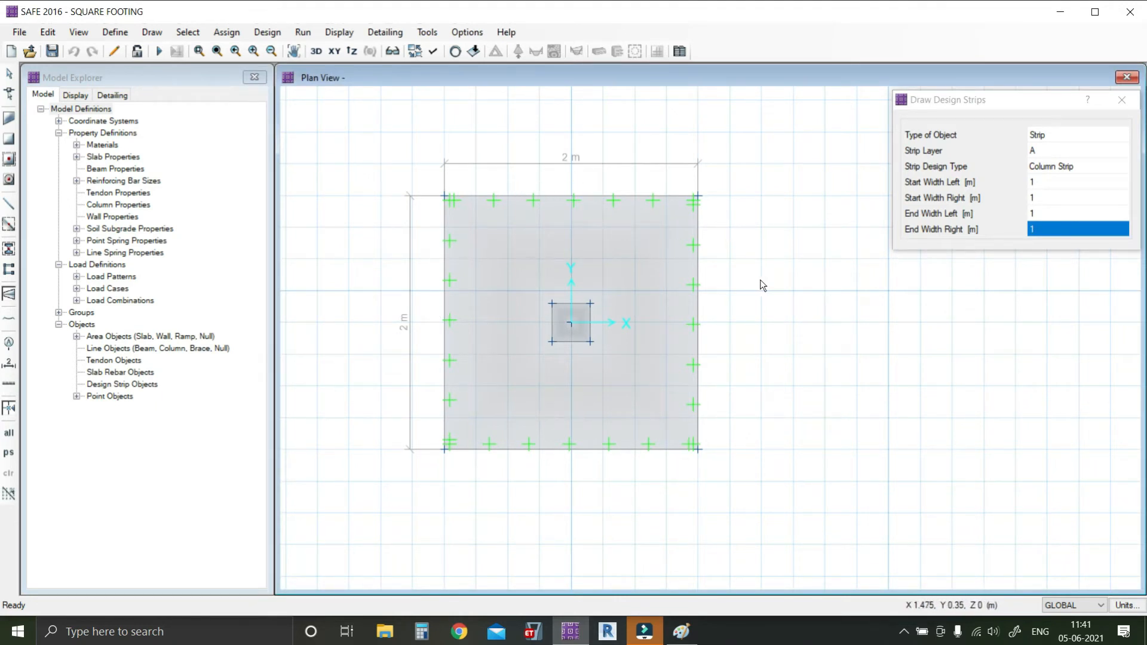
left_click(443, 321)
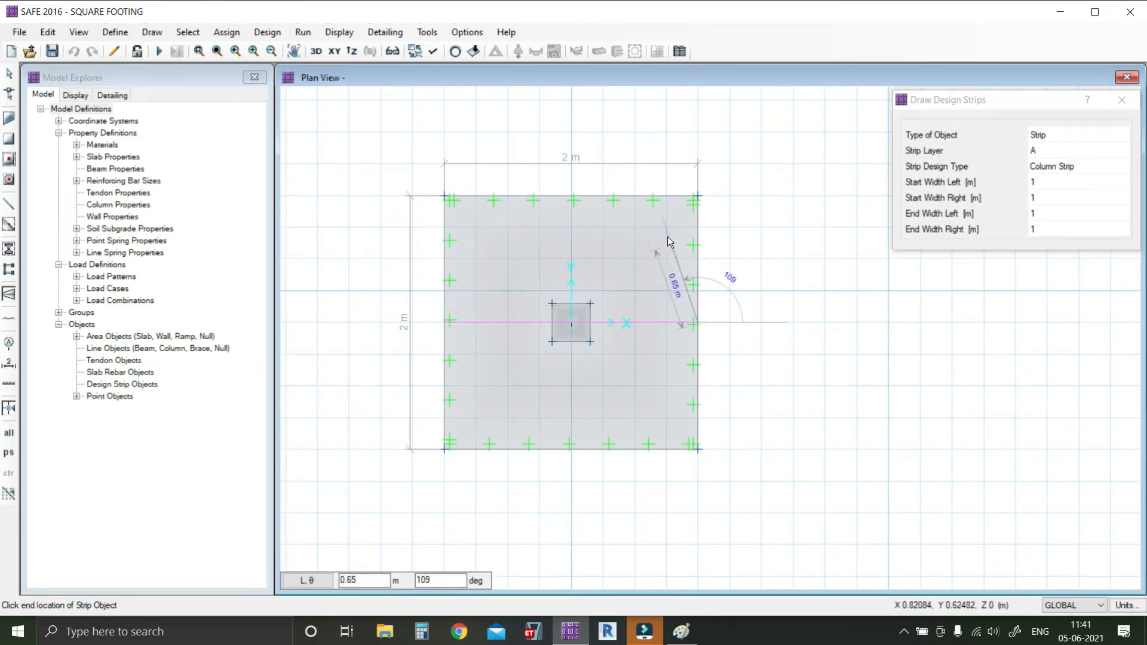
key("Return")
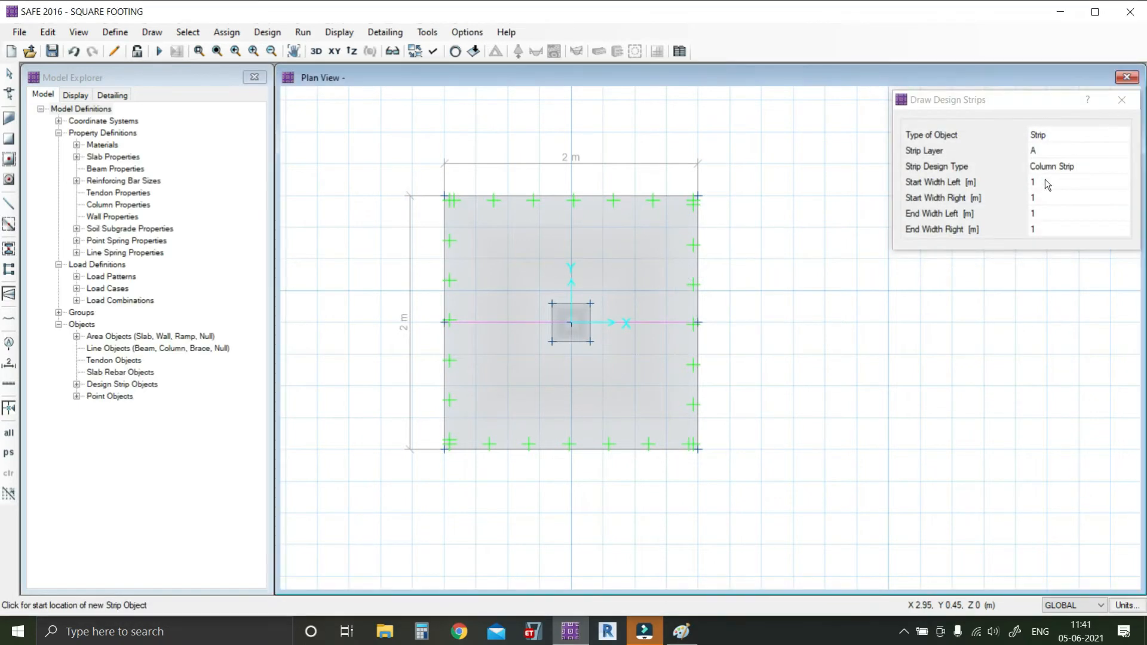
Step: Draw a layer B column strip along the Y axis between the footing's upper and lower edge midpoints
left_click(1115, 156)
left_click(1115, 155)
left_click(1069, 167)
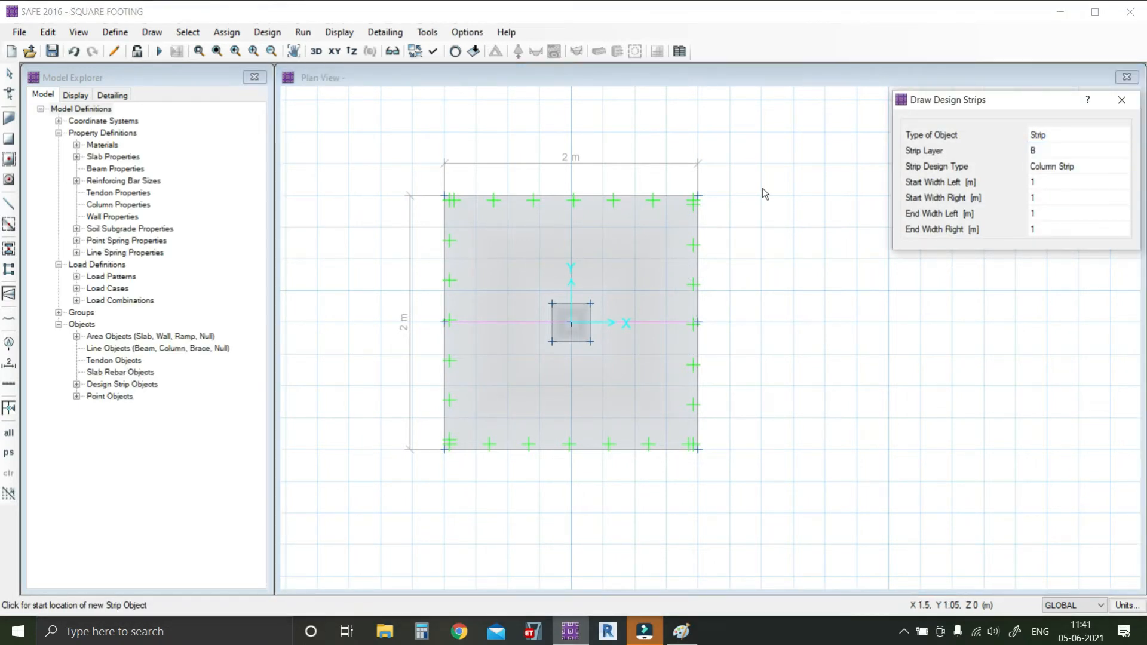
left_click(571, 197)
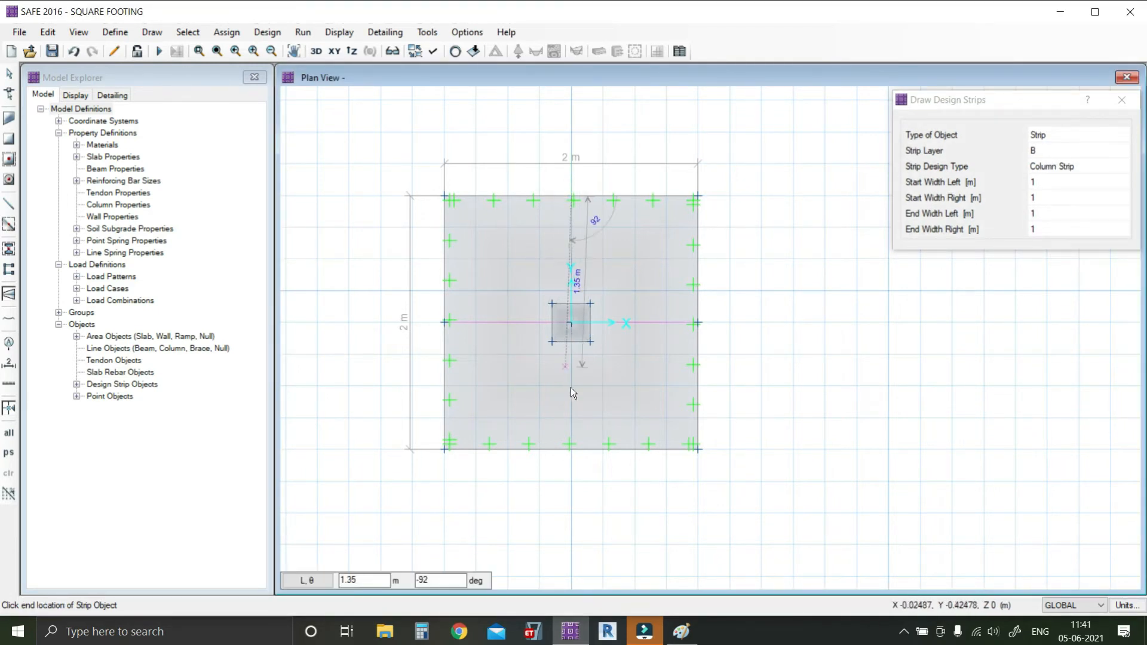
left_click(572, 449)
key("Return")
key("Escape")
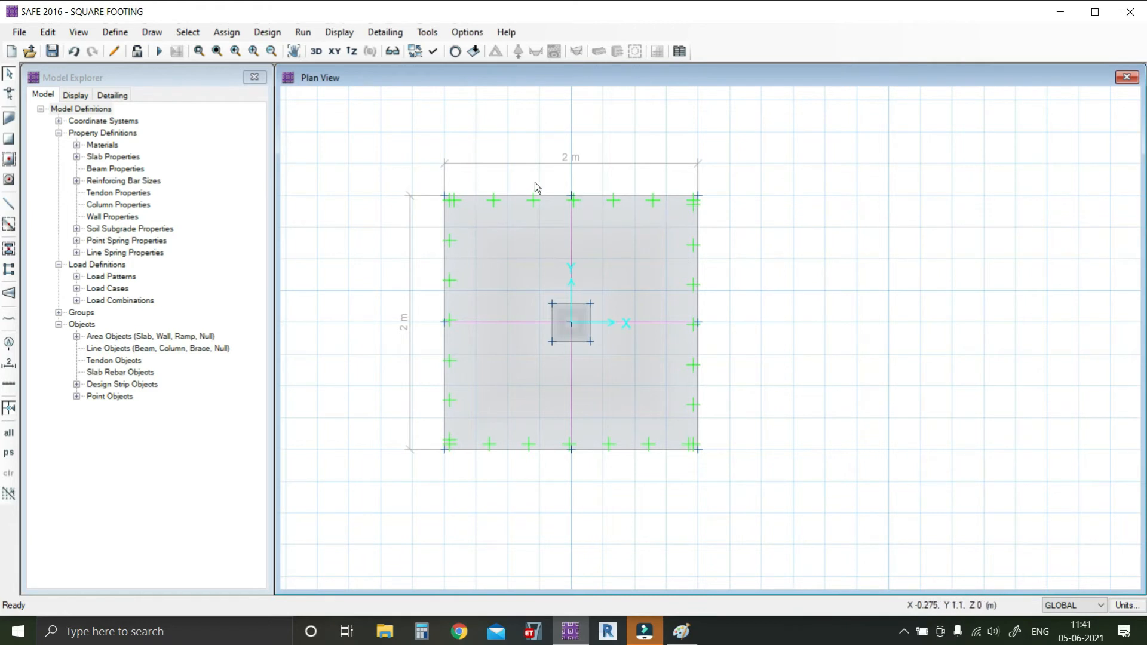
Step: Turn on the display of design strip widths in the plan view
left_click(435, 55)
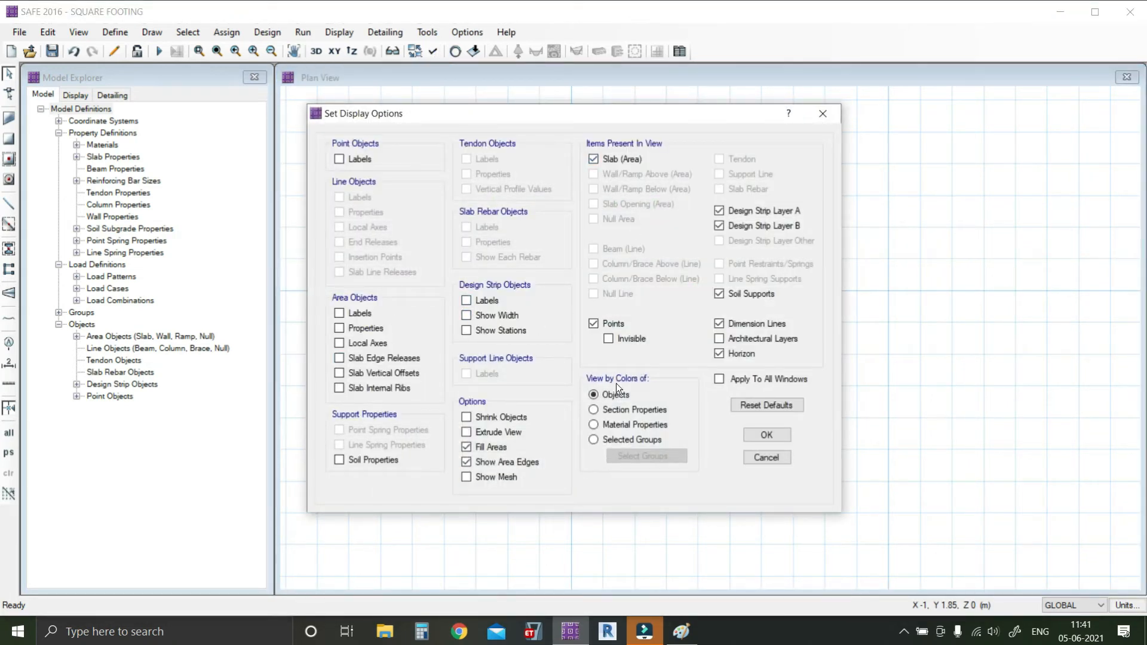
left_click(467, 315)
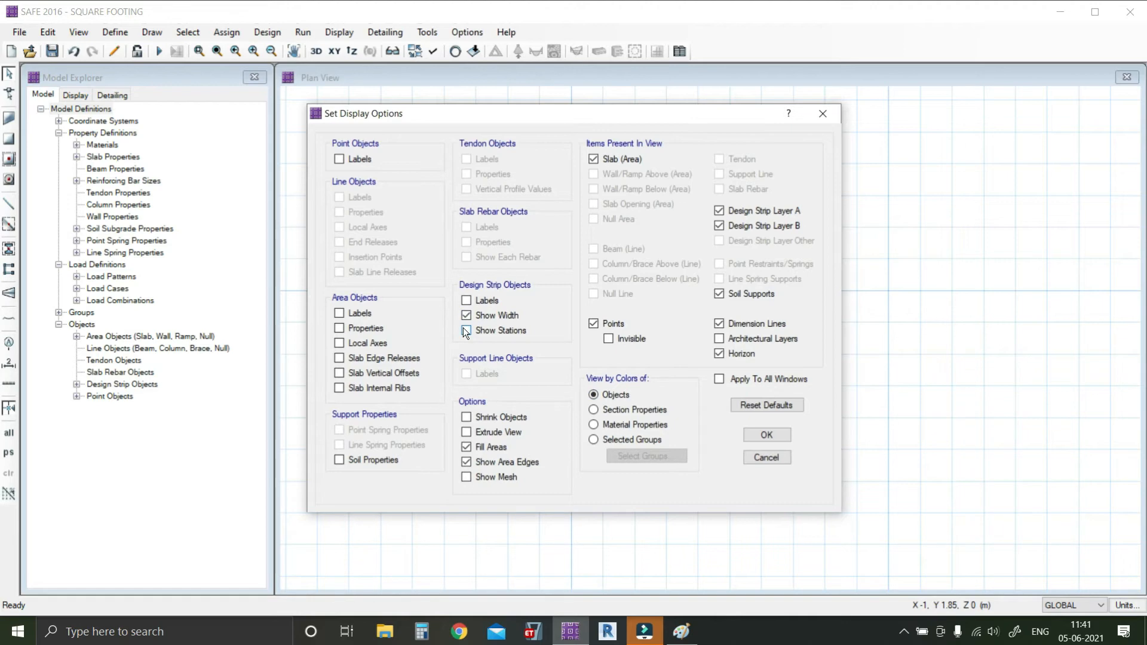
left_click(767, 434)
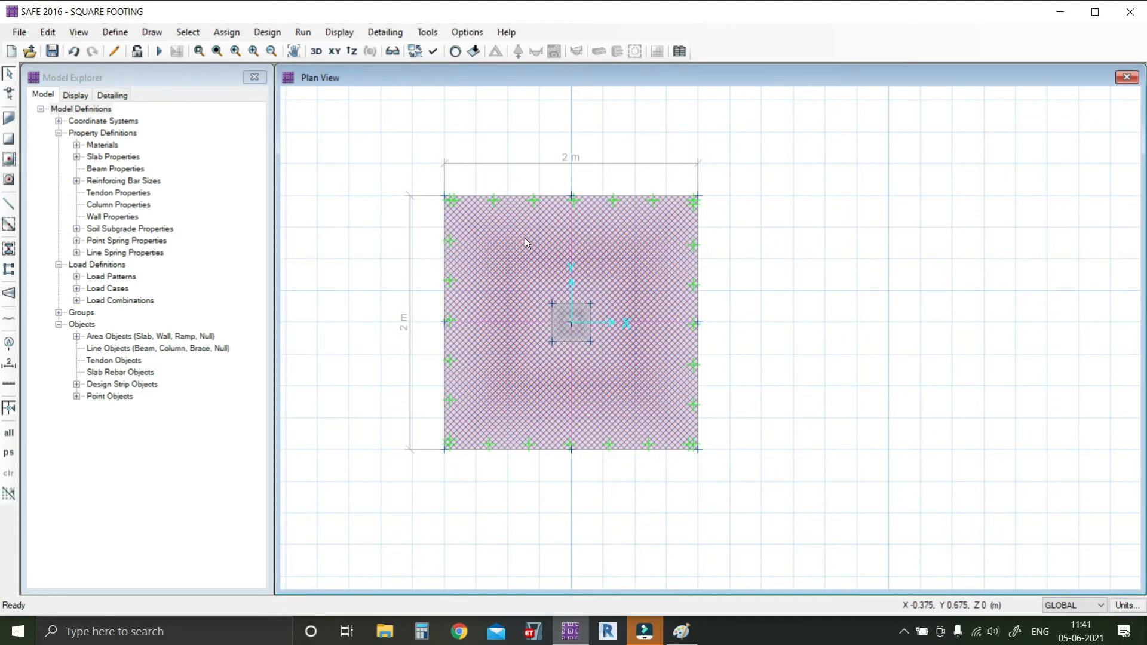
Step: Turn off the display of design strip widths in the plan view
scroll(525, 238, "up", 2)
scroll(572, 258, "down", 1)
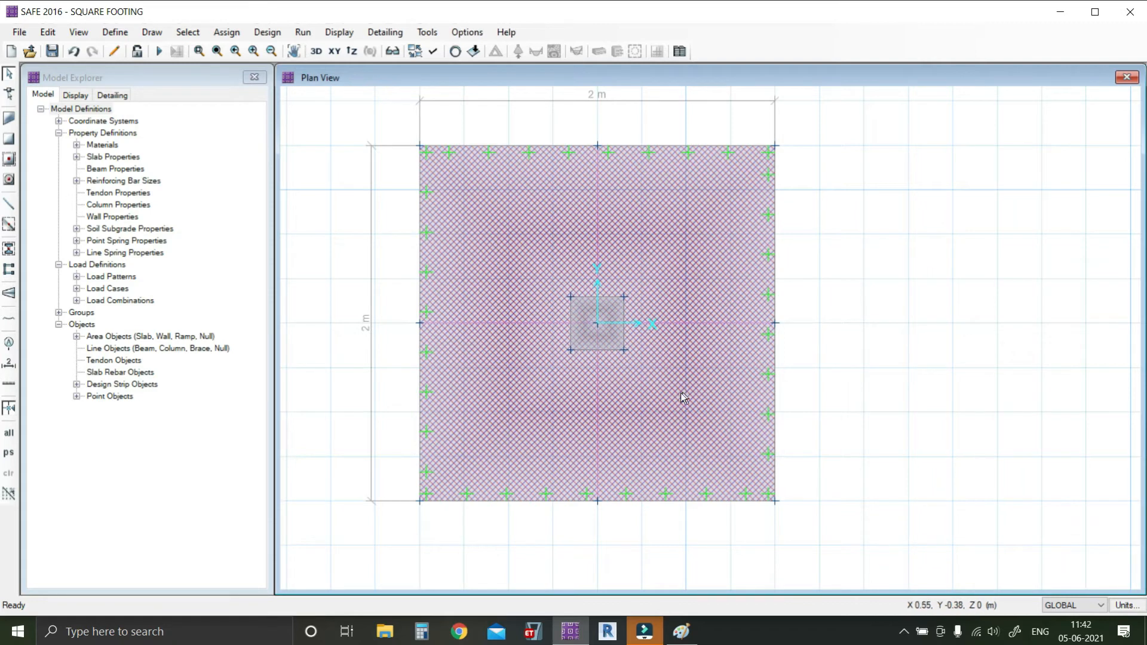
middle_click_drag(680, 392, 620, 446)
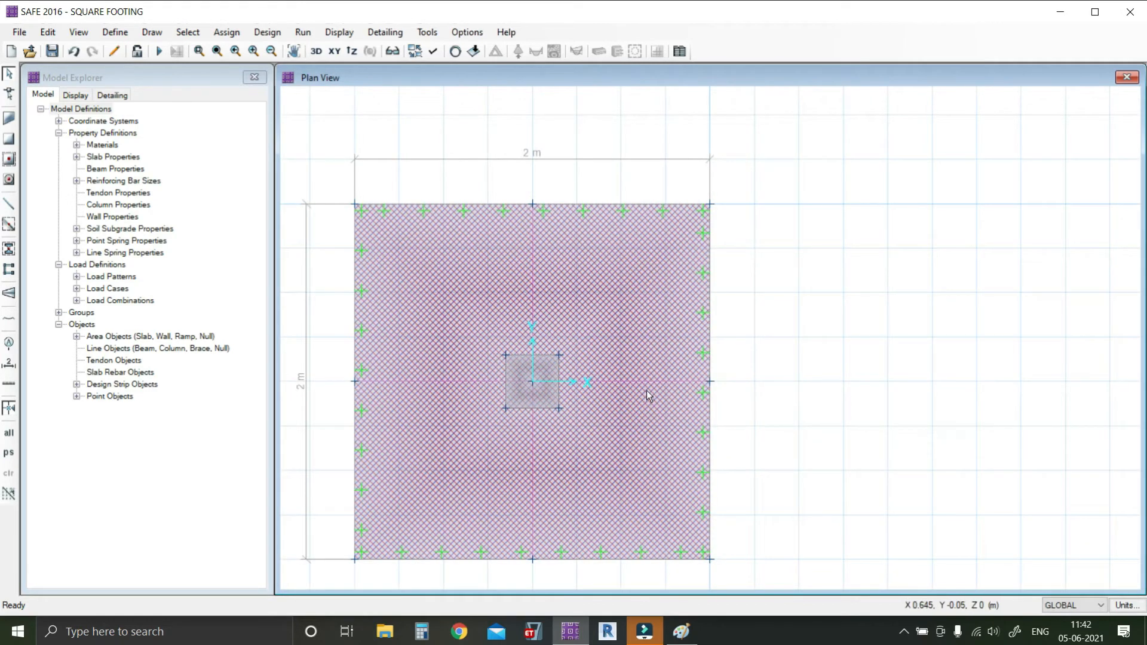
left_click(433, 52)
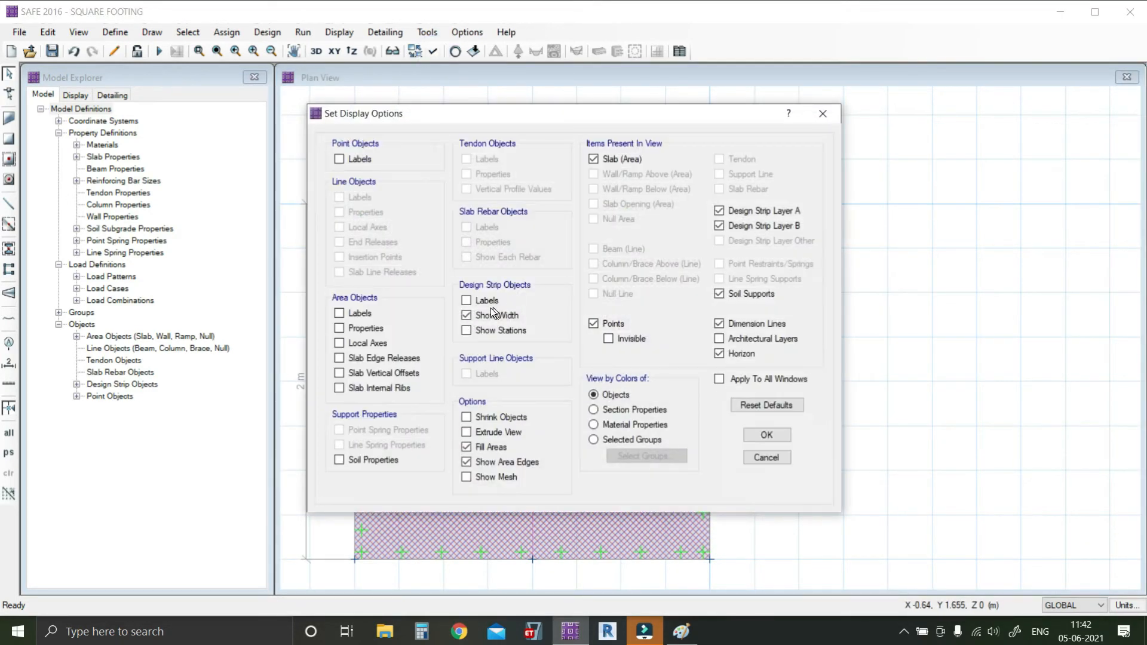
left_click(761, 435)
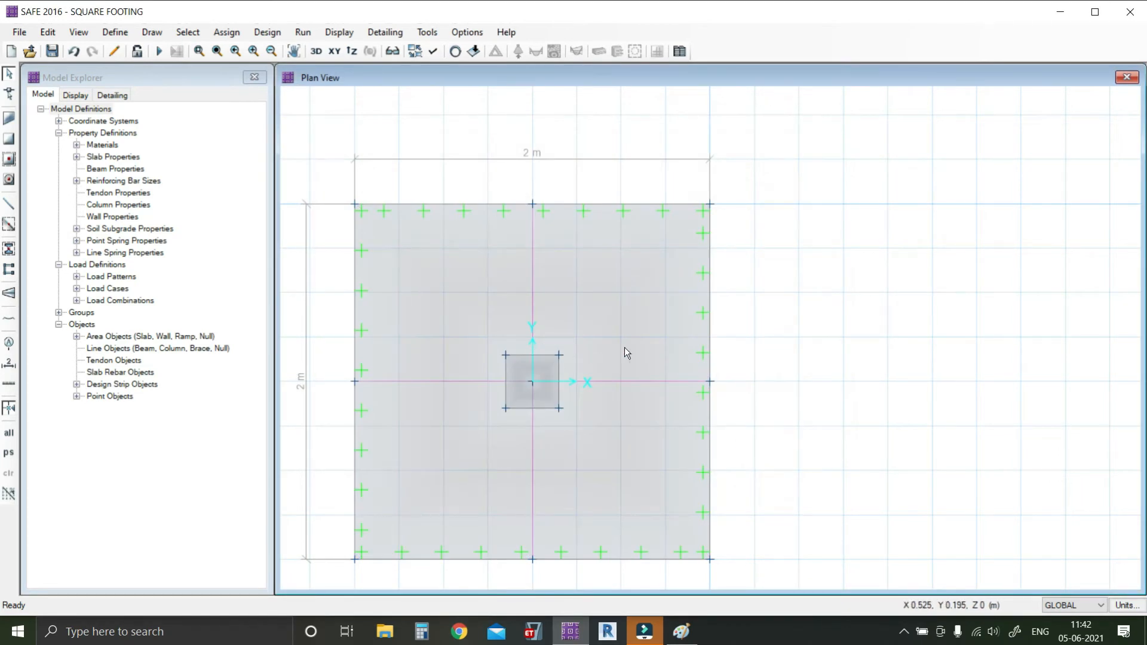
Step: Set the design rebar material of the layer A strip along the X axis to HYSD 500
left_click(643, 382)
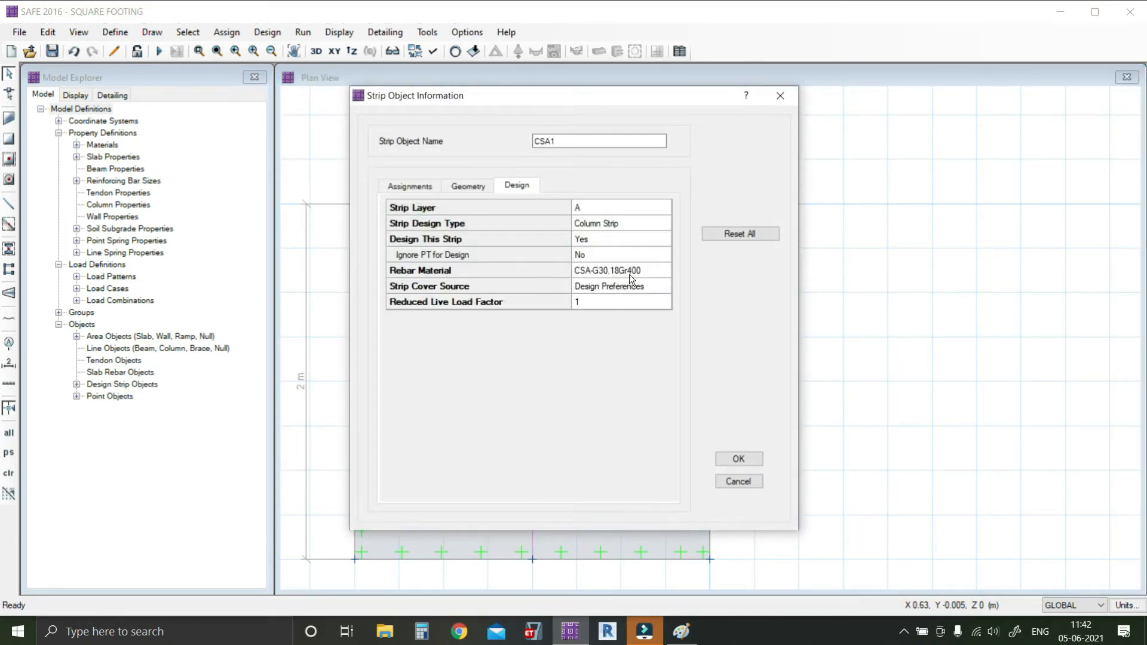
double_click(662, 275)
left_click(643, 281)
left_click(602, 297)
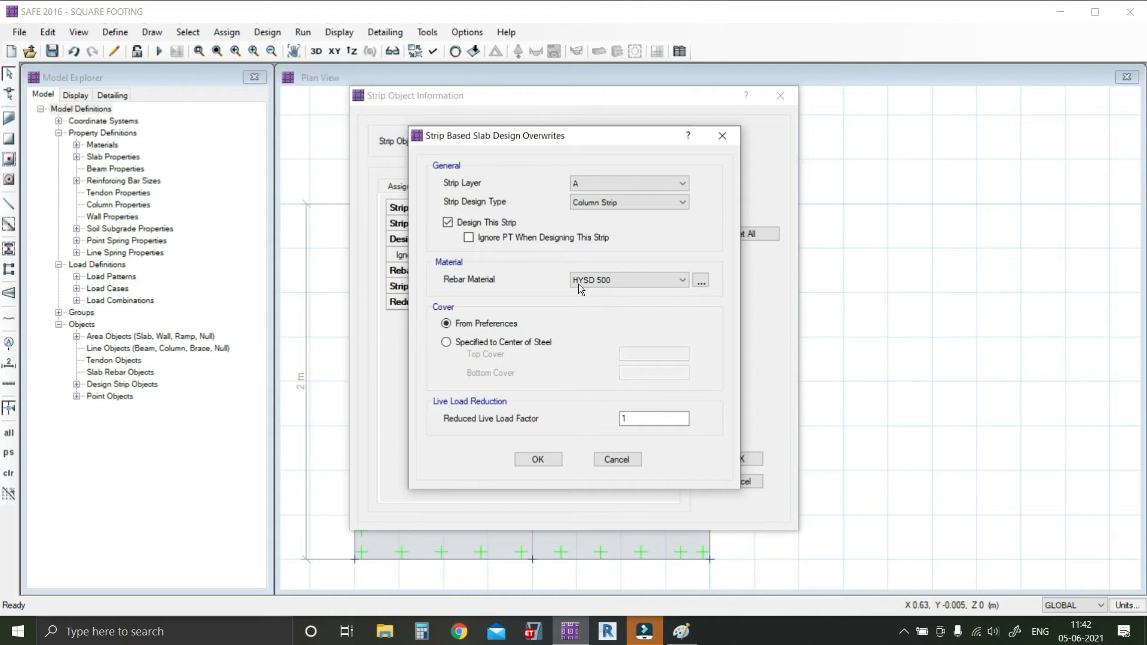
left_click(542, 459)
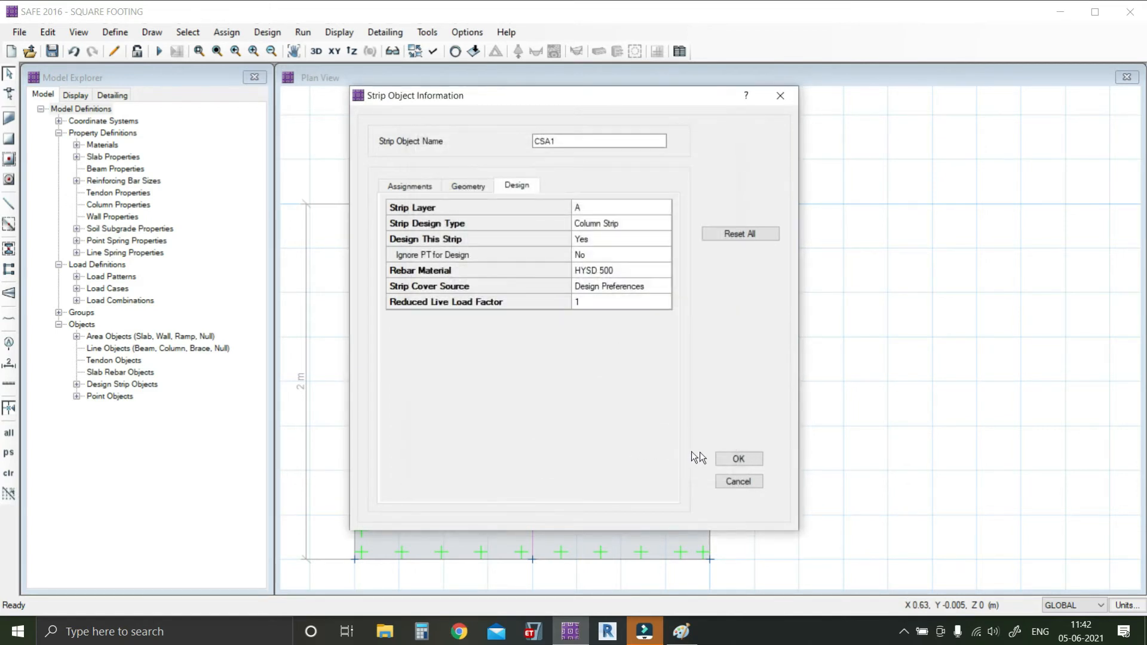
left_click(732, 459)
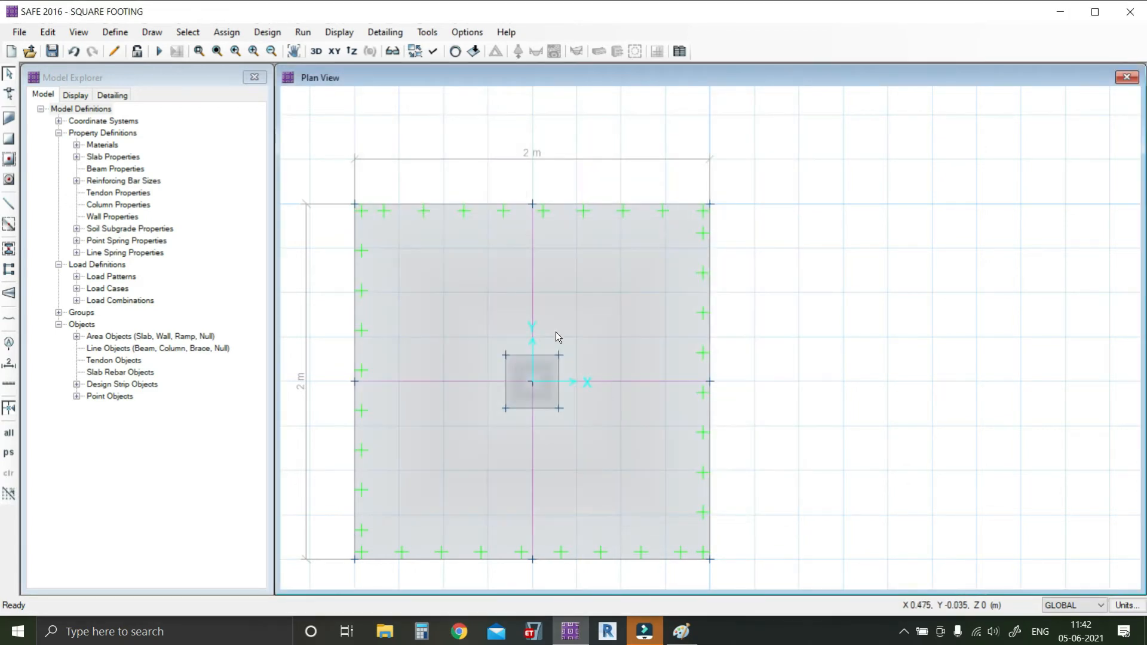
Step: Set the design rebar material of the layer B strip along the Y axis to HYSD 500
left_click(532, 256)
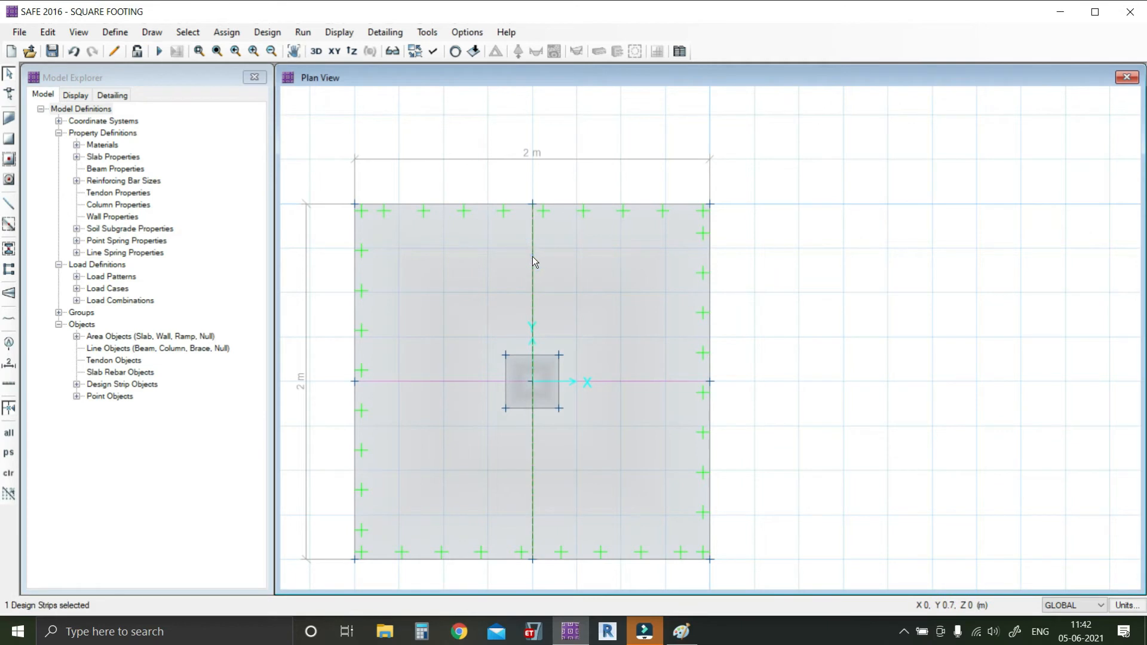
right_click(532, 256)
left_click(628, 282)
left_click(584, 301)
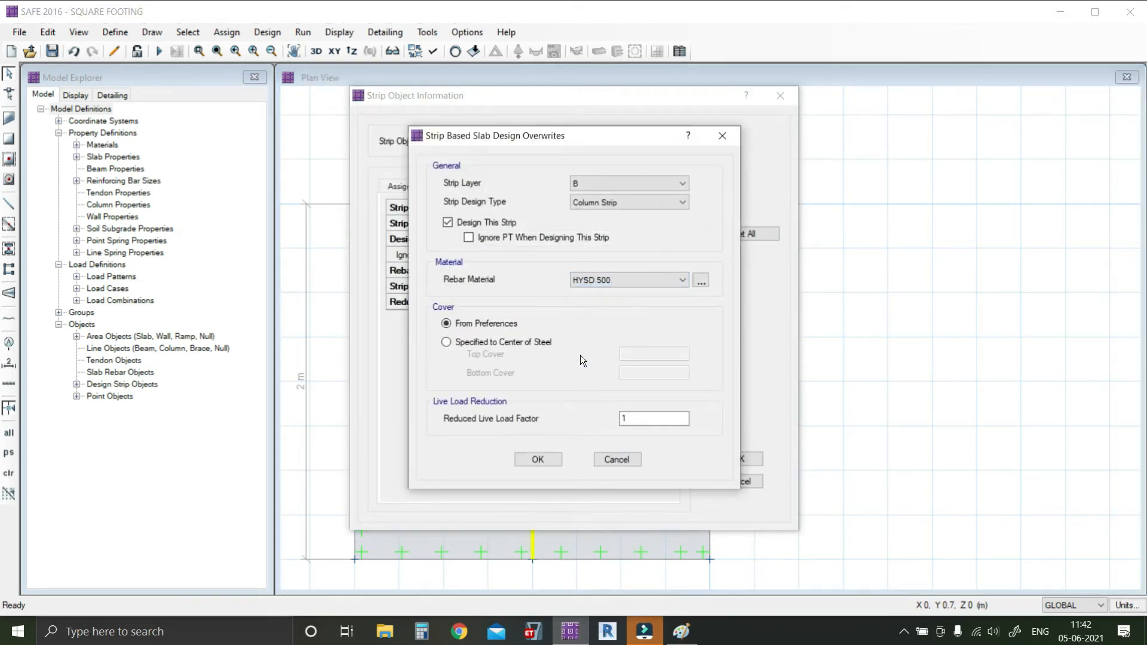
left_click(537, 459)
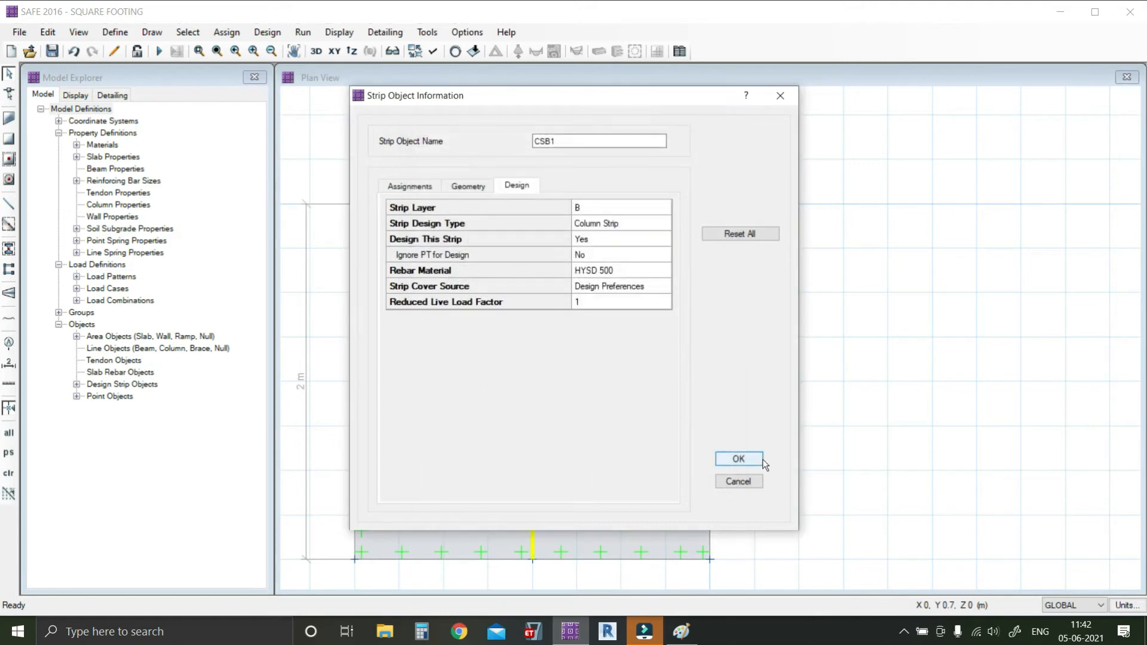
left_click(720, 464)
Step: Set the footing slab's rebar material to HYSD 500 in its finite element based design overwrites
left_click(651, 452)
right_click(652, 451)
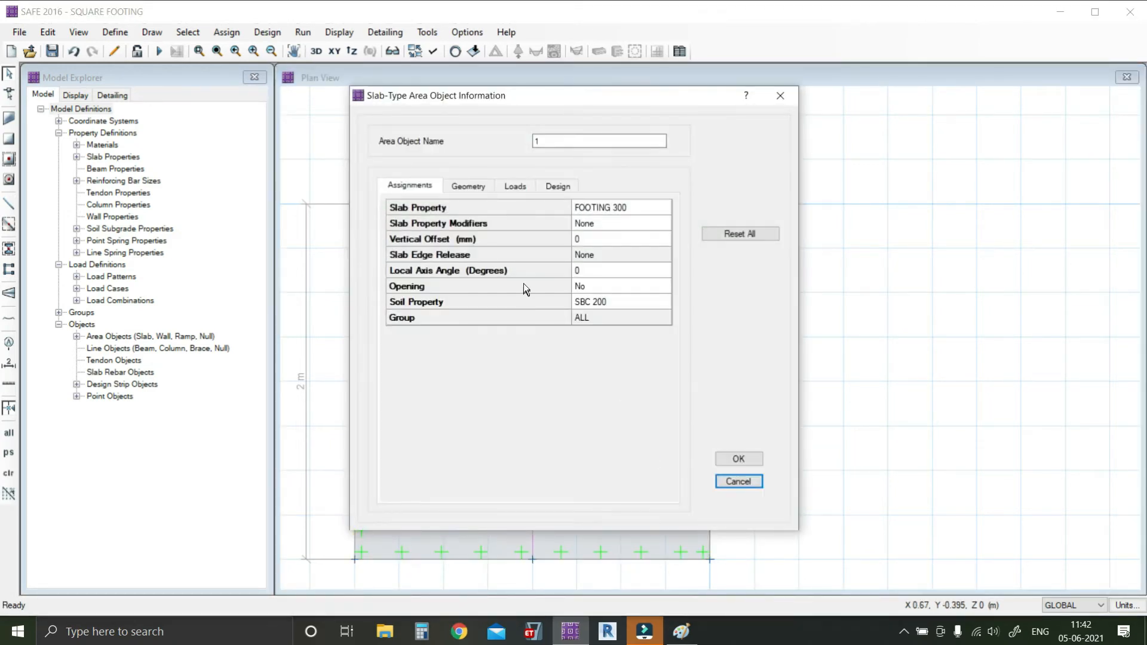
left_click(483, 188)
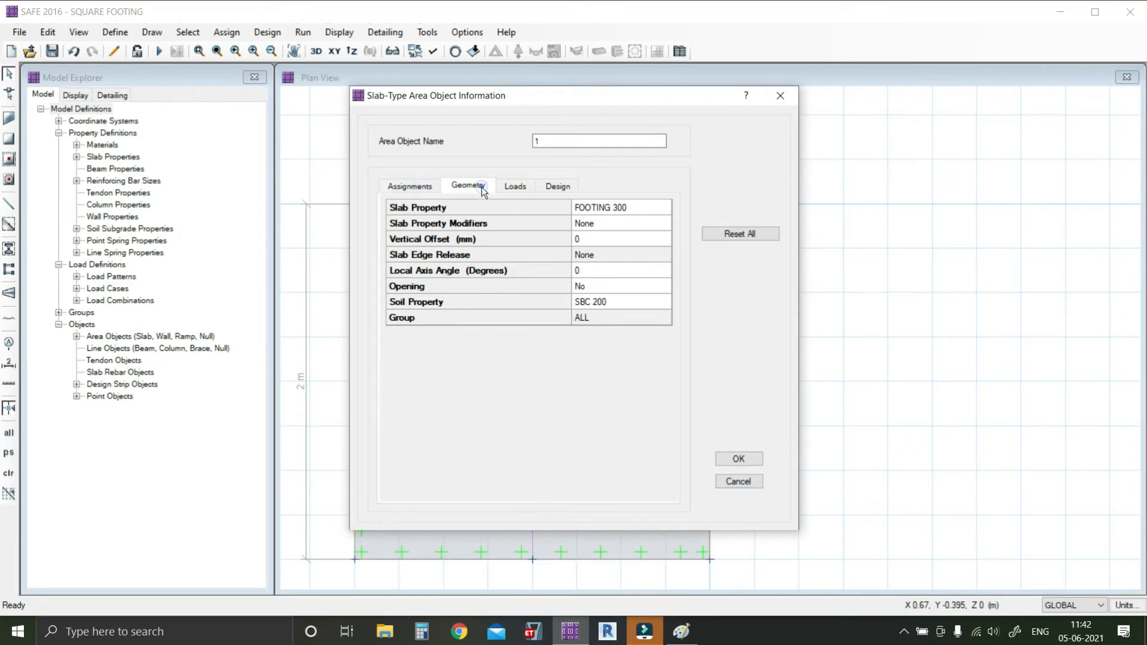
left_click(522, 189)
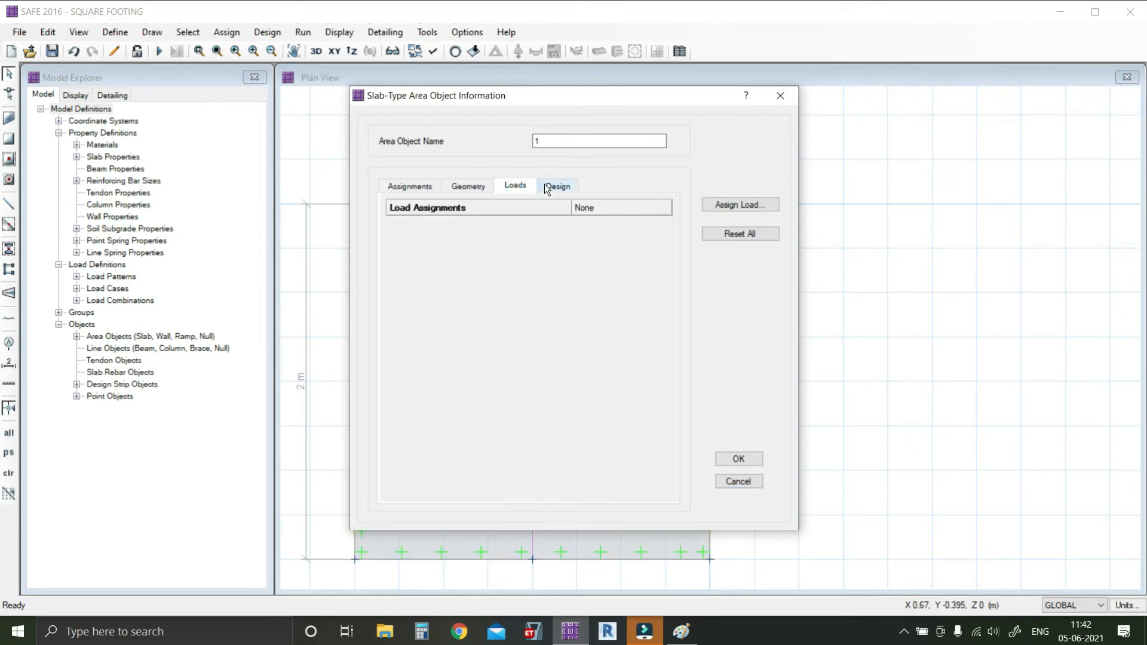
left_click(546, 186)
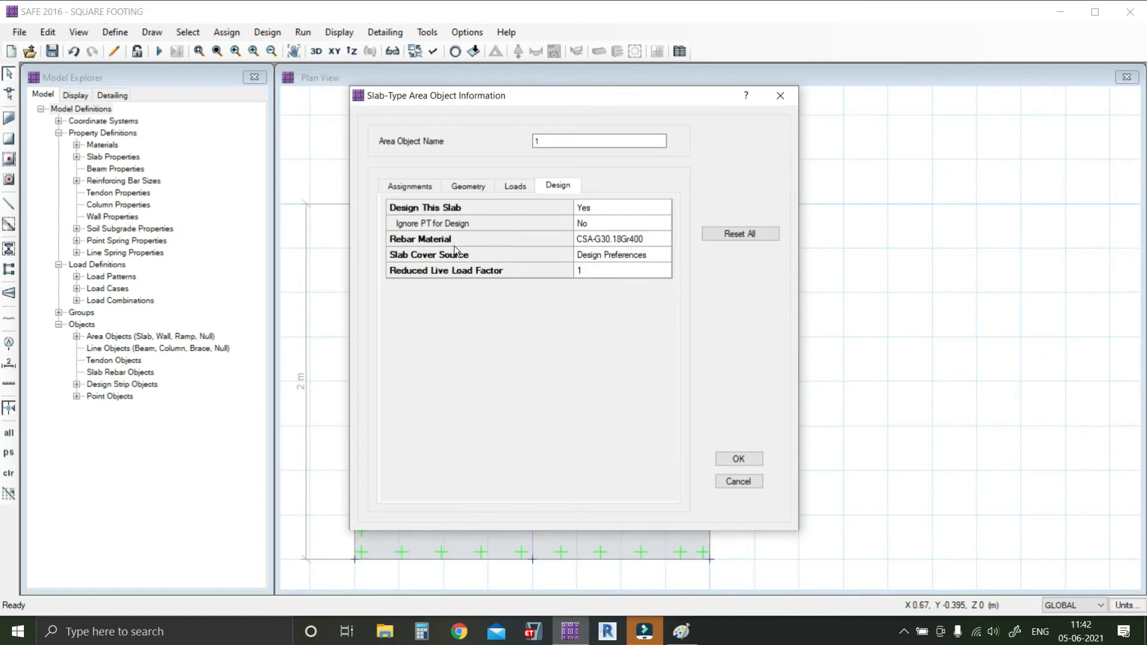
left_click(662, 240)
left_click(666, 238)
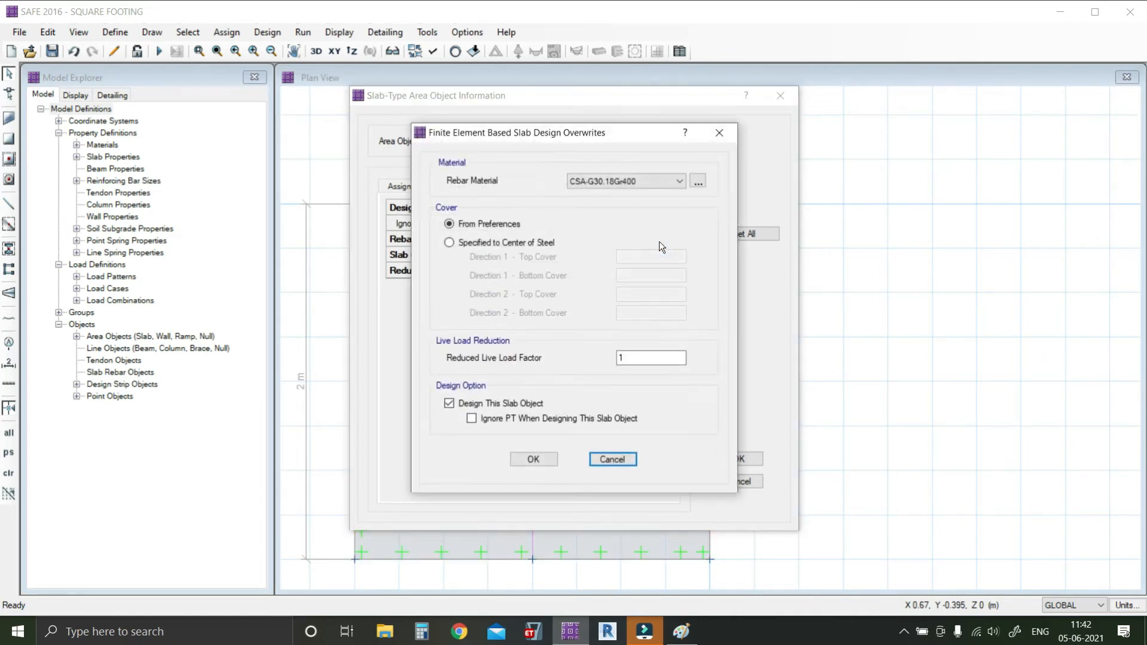
left_click(655, 183)
left_click(580, 201)
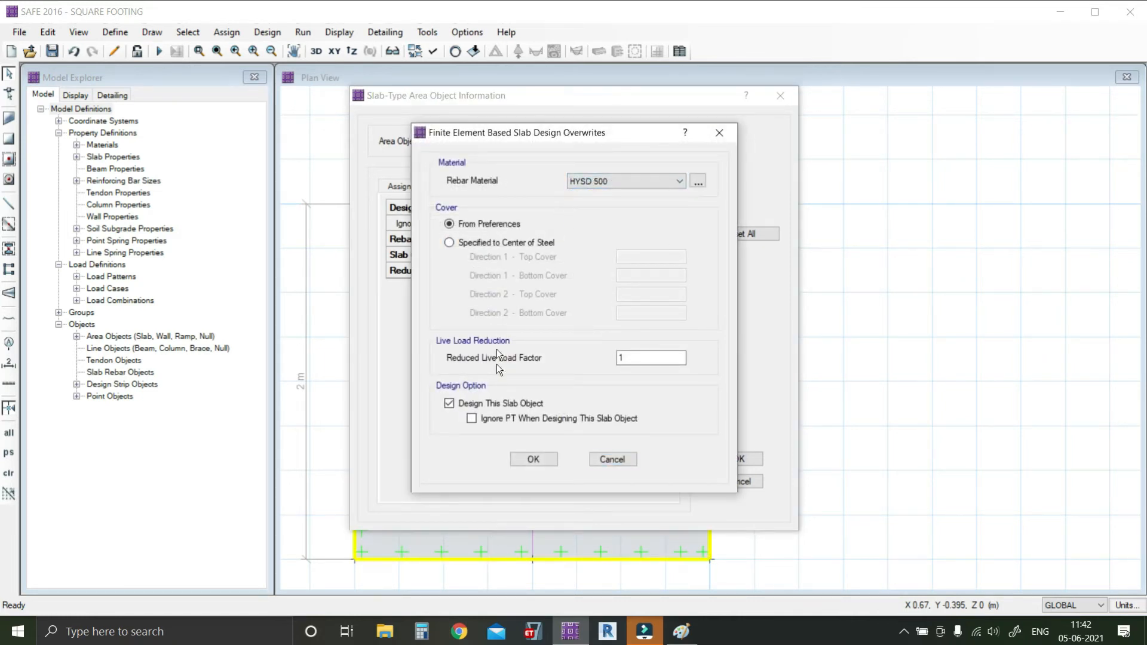
left_click(531, 460)
left_click(721, 453)
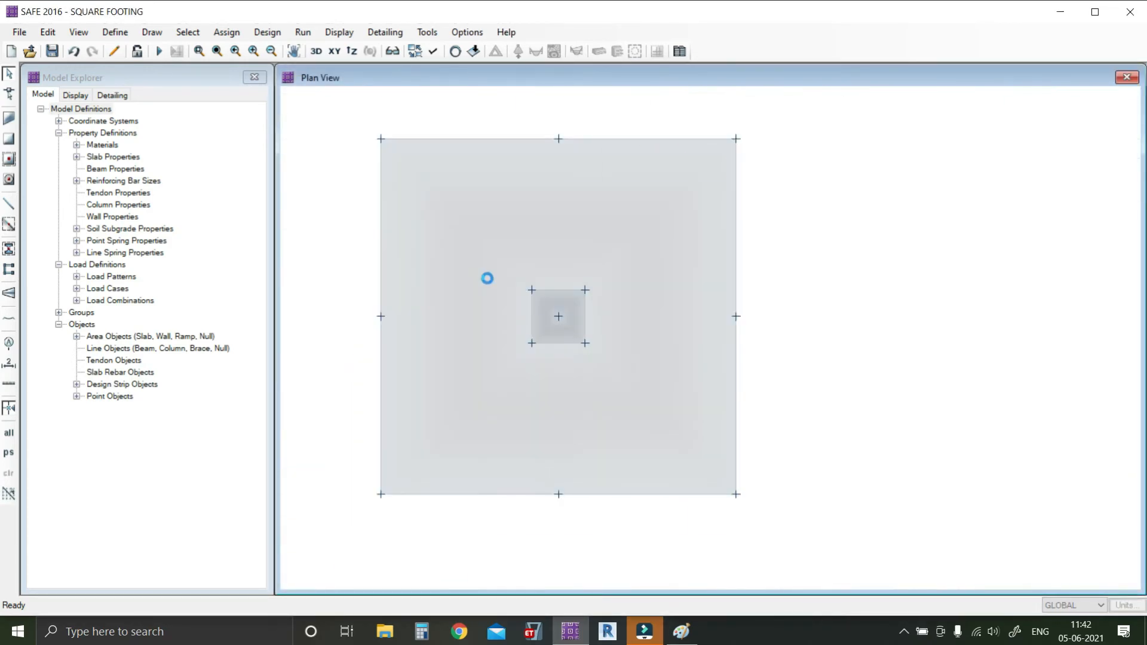
Step: Run the analysis and design of the footing and inspect the resulting deformed shape
left_click(303, 32)
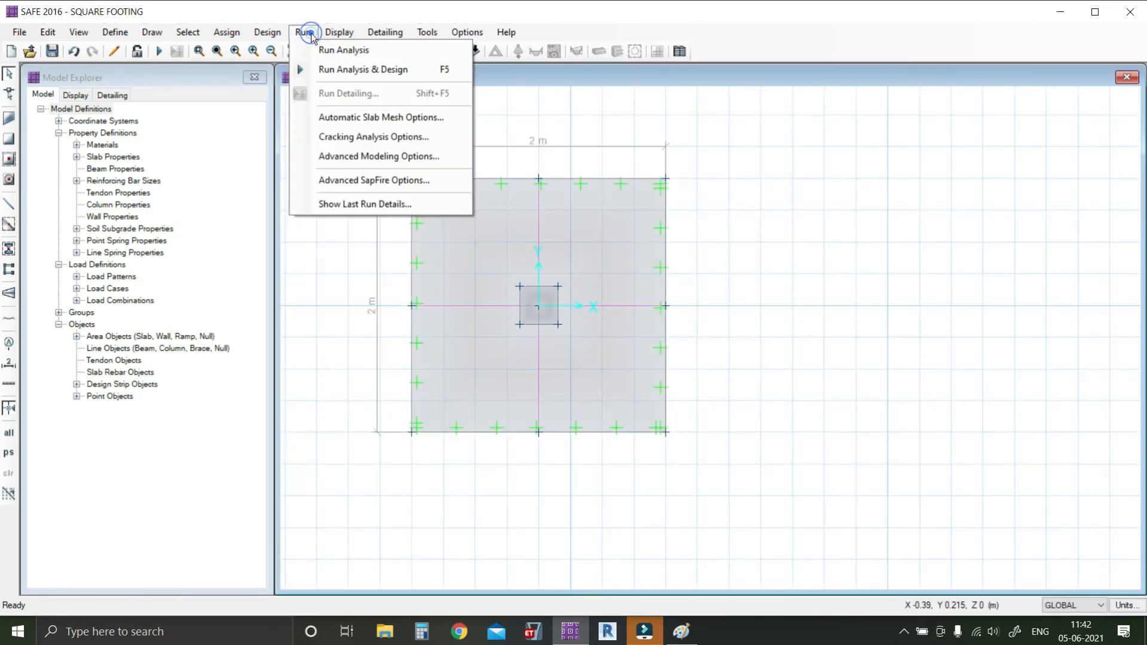
left_click(325, 70)
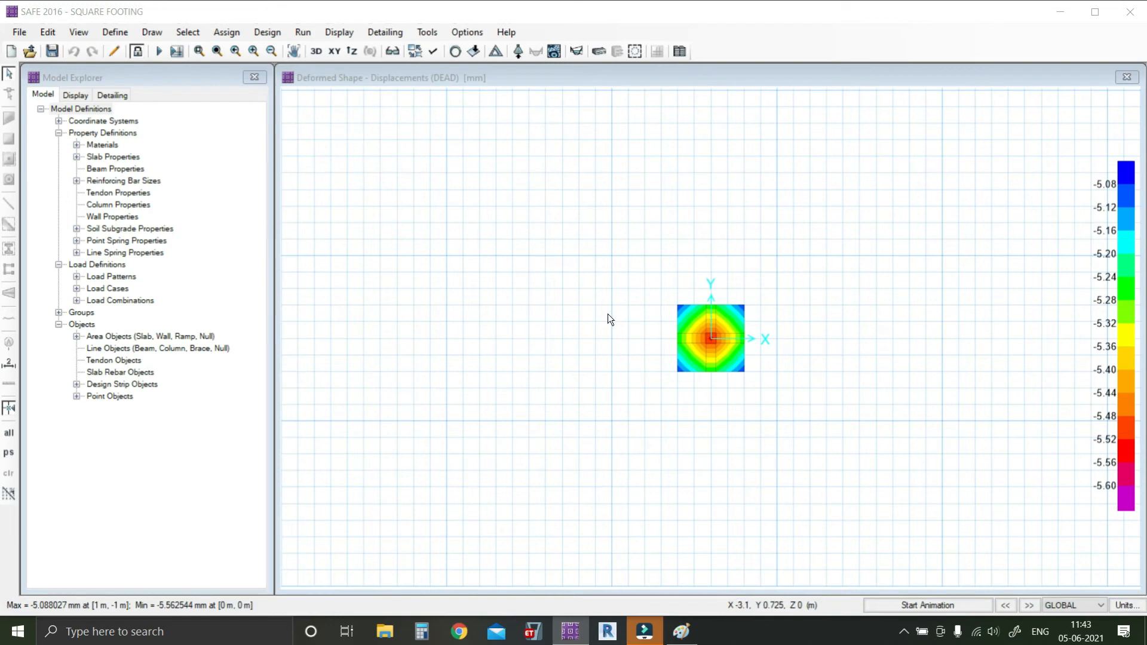
left_click(660, 332)
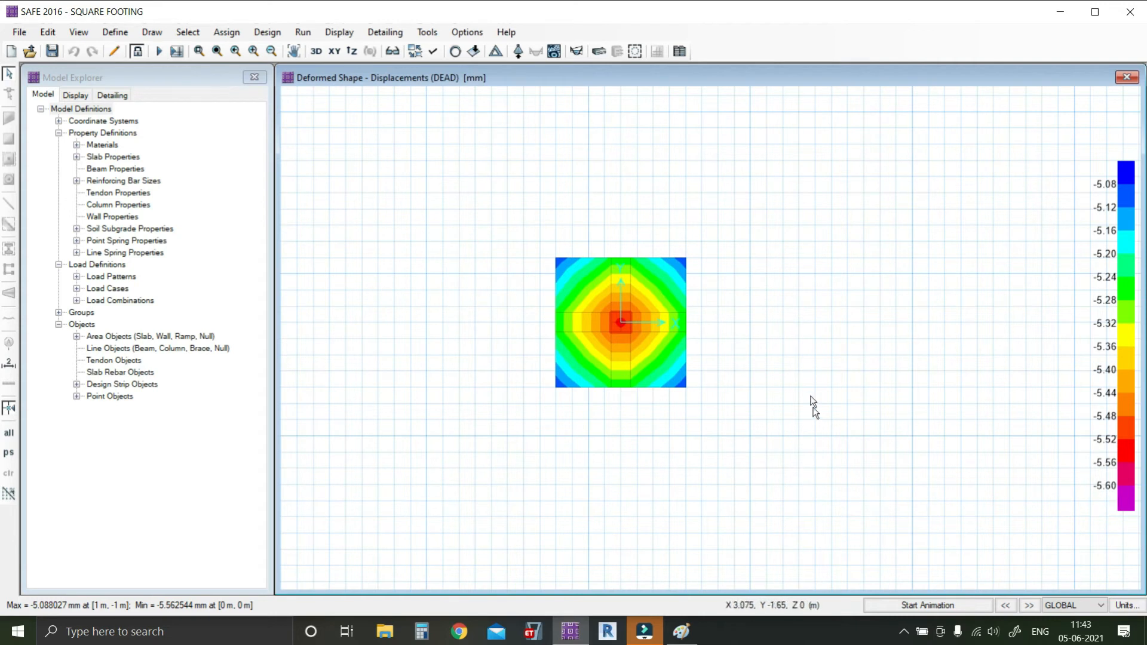
left_click(621, 332)
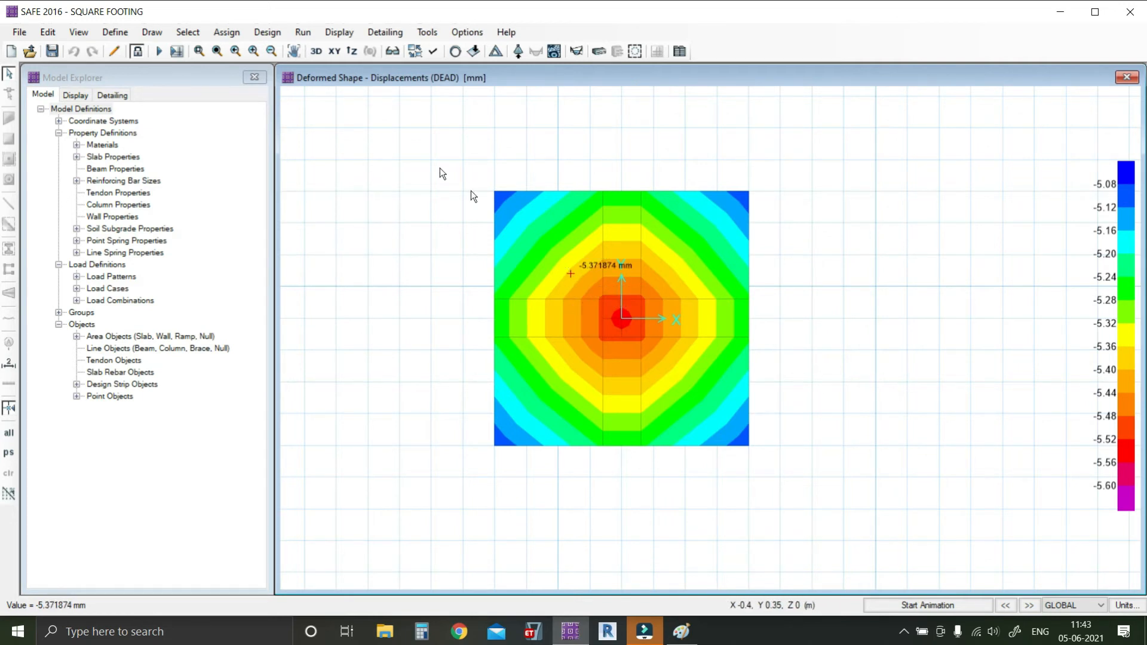
Step: Display the punching shear design and review the detailed check at the central column point
left_click(340, 33)
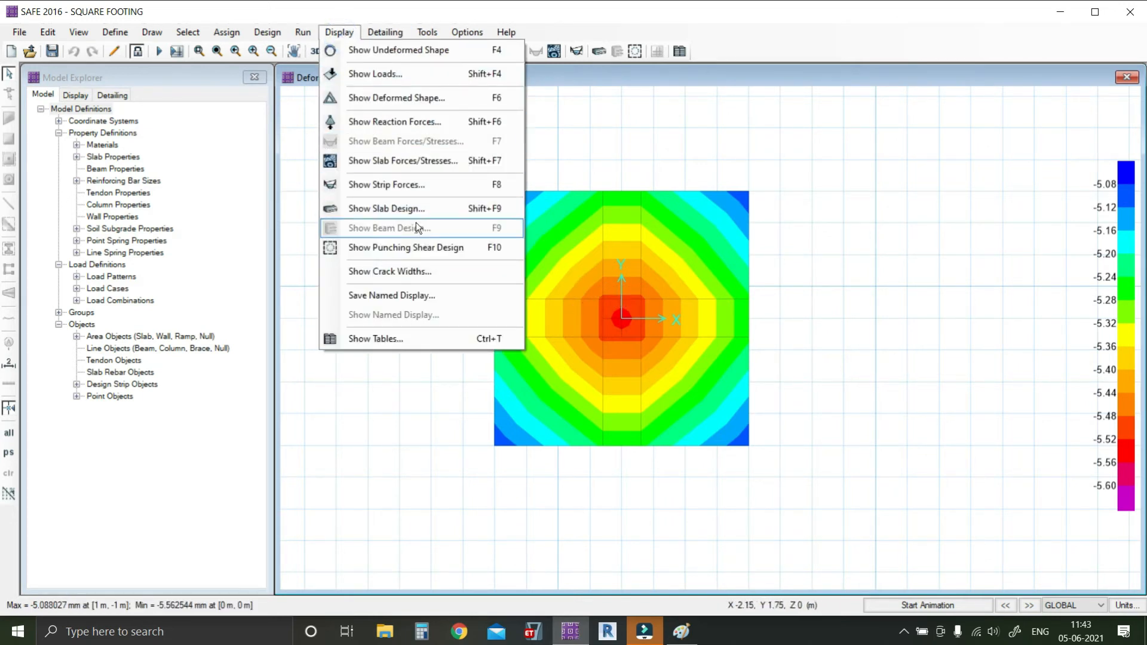
left_click(413, 247)
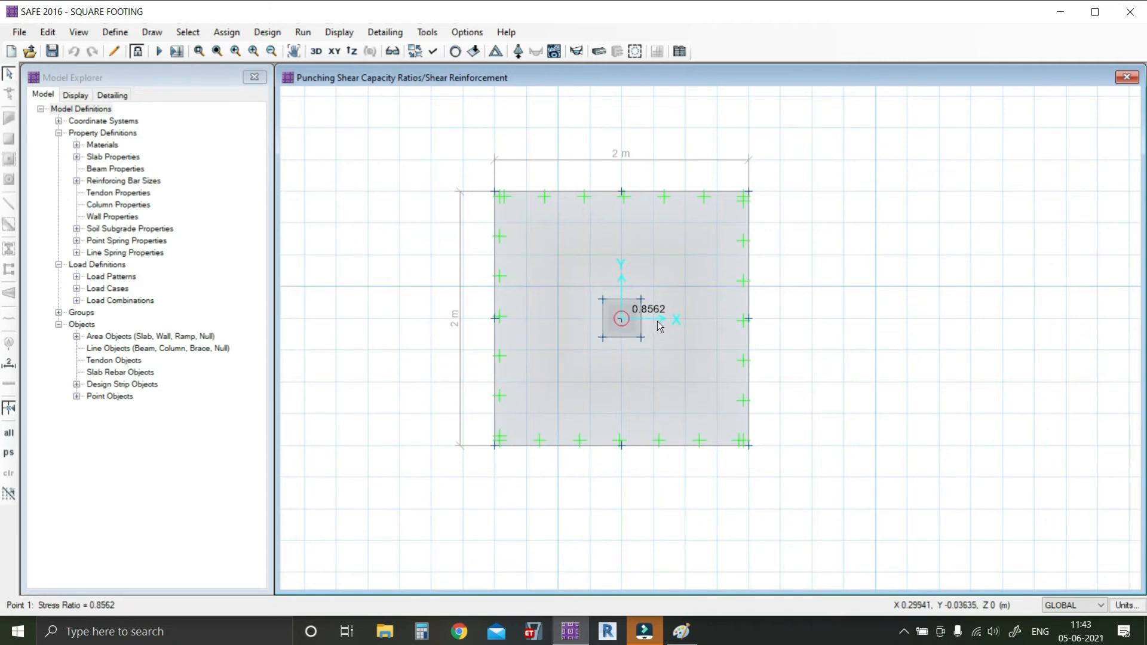
right_click(623, 318)
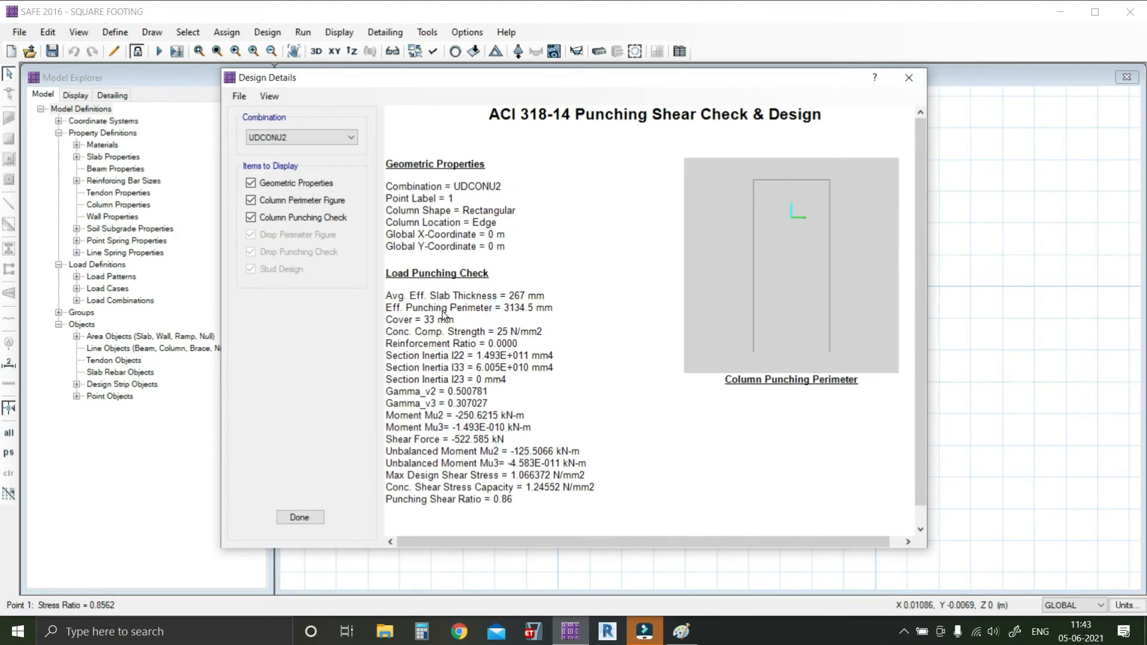
left_click(923, 83)
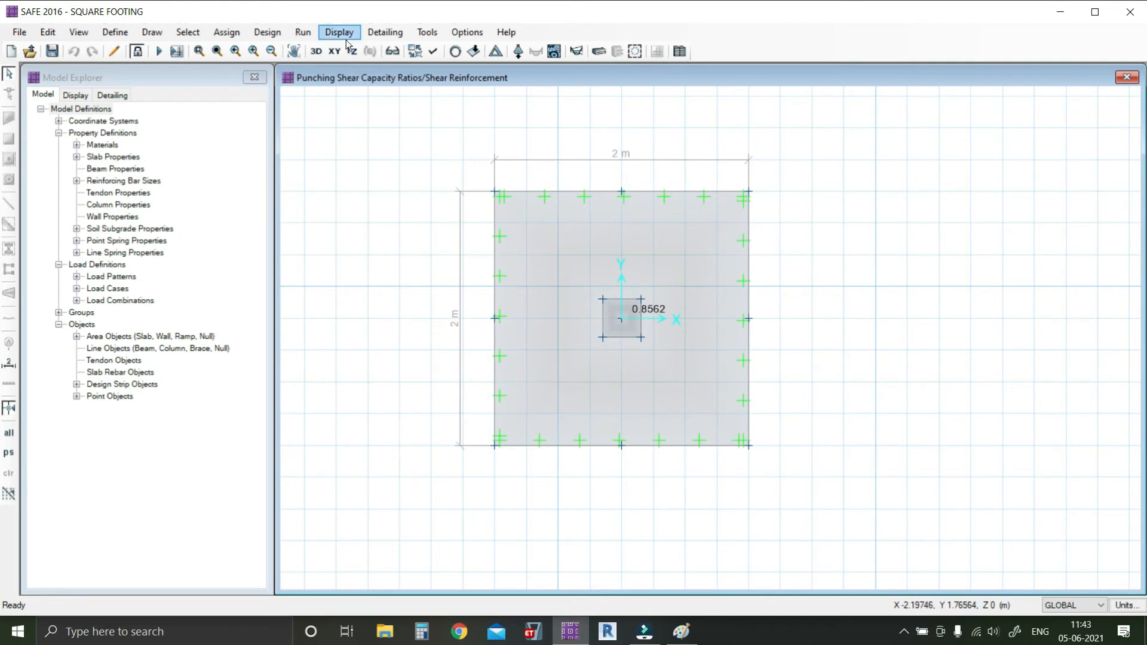
Step: Run the detailing with individual bars generated in plan and in the 3D model, and areas merged to clean edges and sections
left_click(303, 32)
left_click(316, 95)
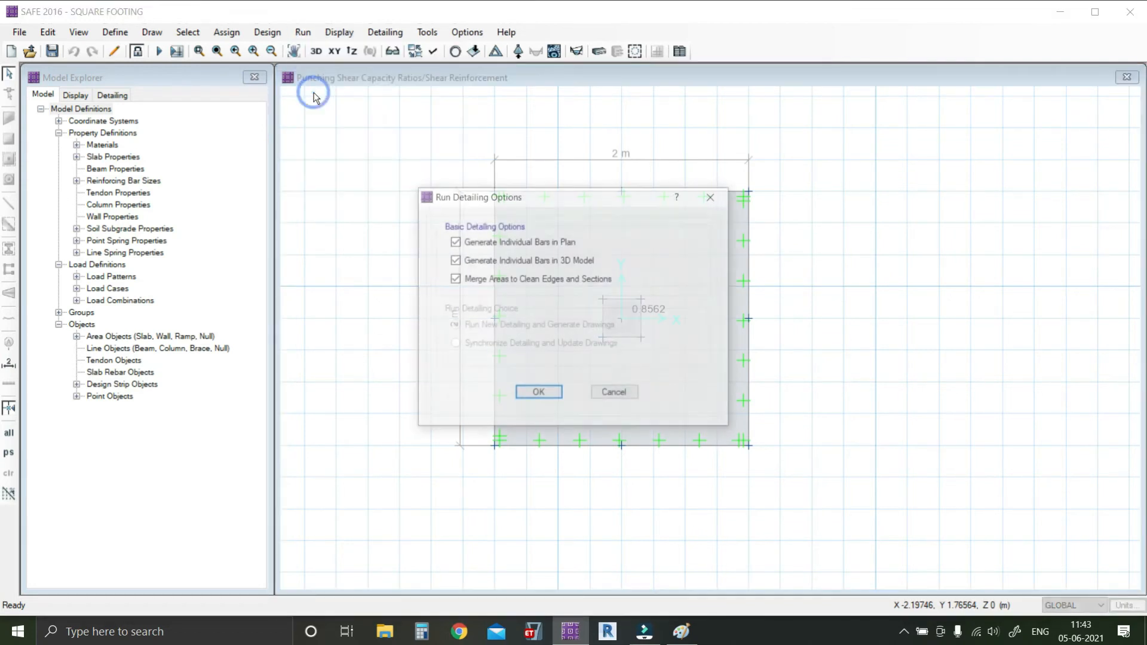
left_click(536, 392)
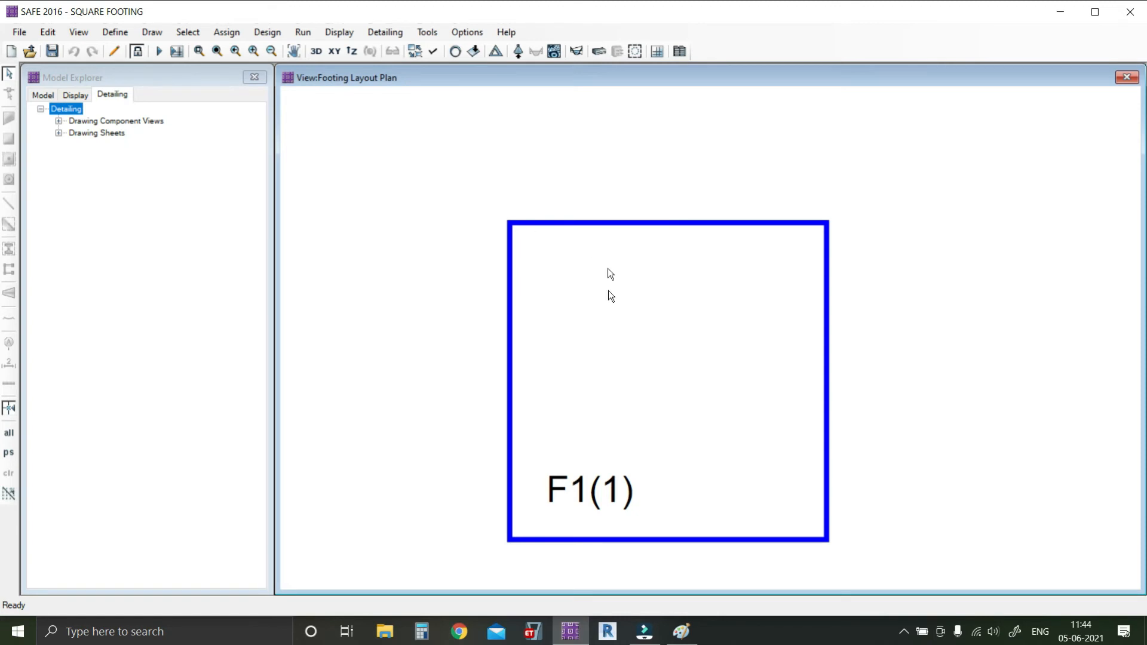
Step: Review the Footing Layout Plan and Footings Table drawing sheets
left_click(58, 134)
left_click(77, 169)
left_click(126, 181)
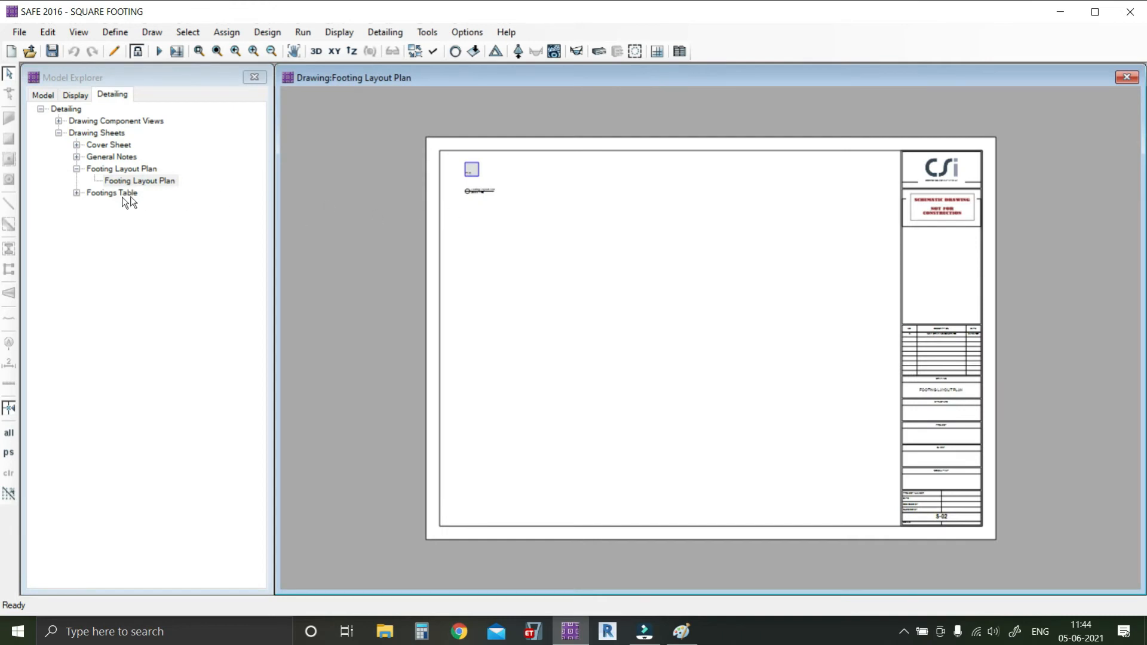
left_click(76, 193)
left_click(128, 204)
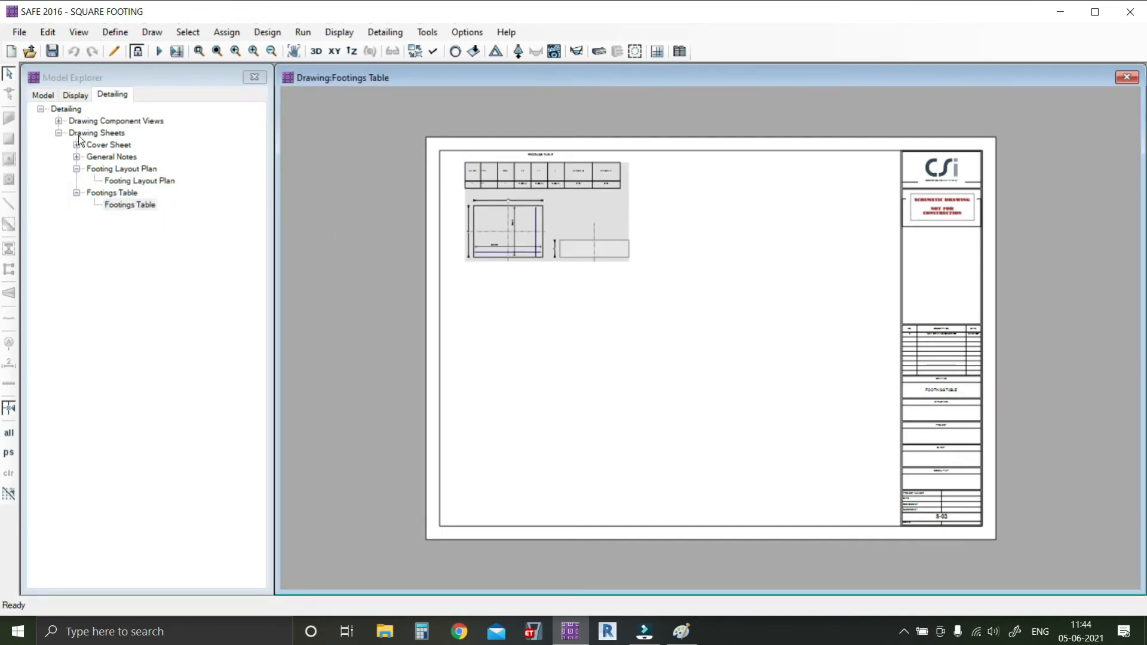
Step: Examine the Footing Layout Plan and Footings Table component views, including the table's reinforcement entries and bar layout
left_click(59, 121)
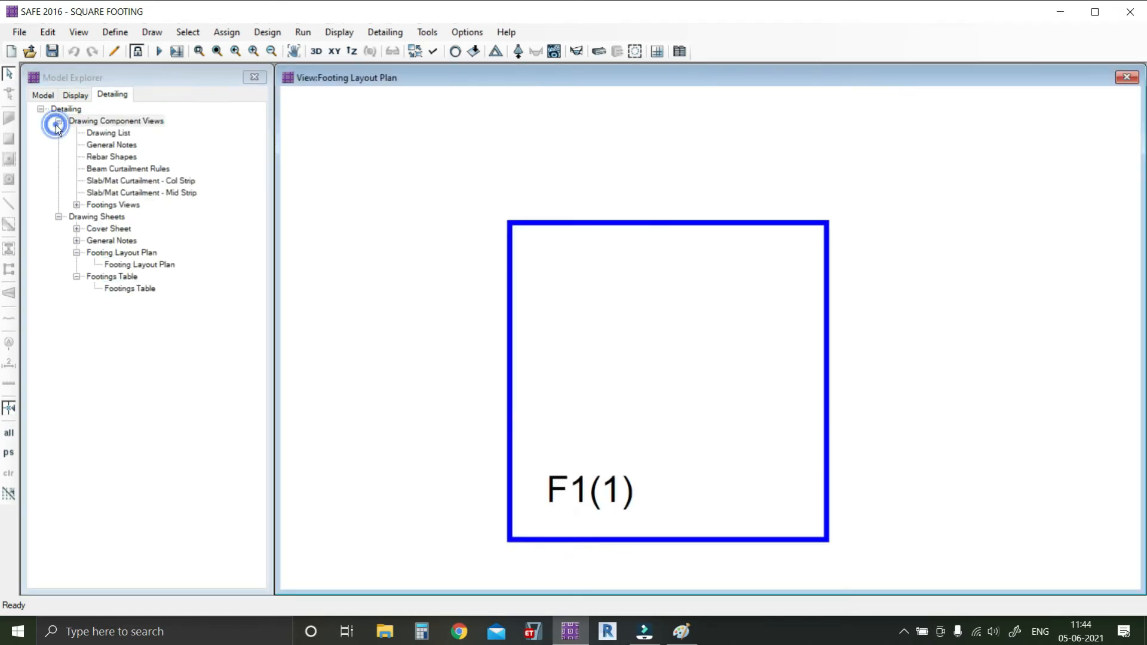
left_click(77, 205)
left_click(119, 217)
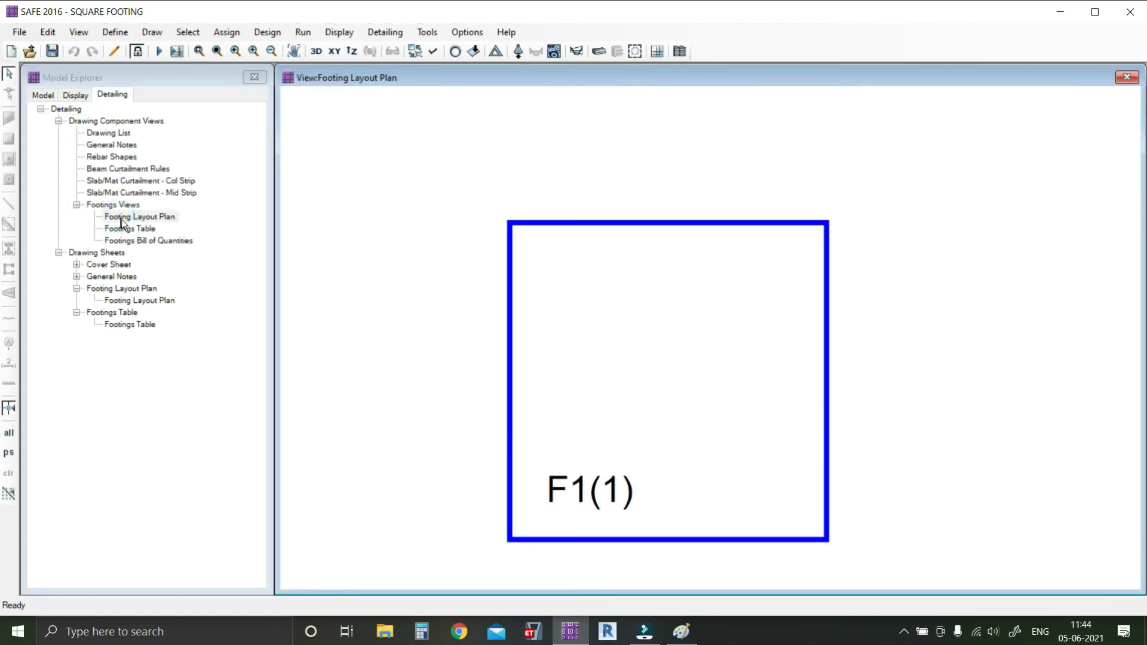
left_click(128, 230)
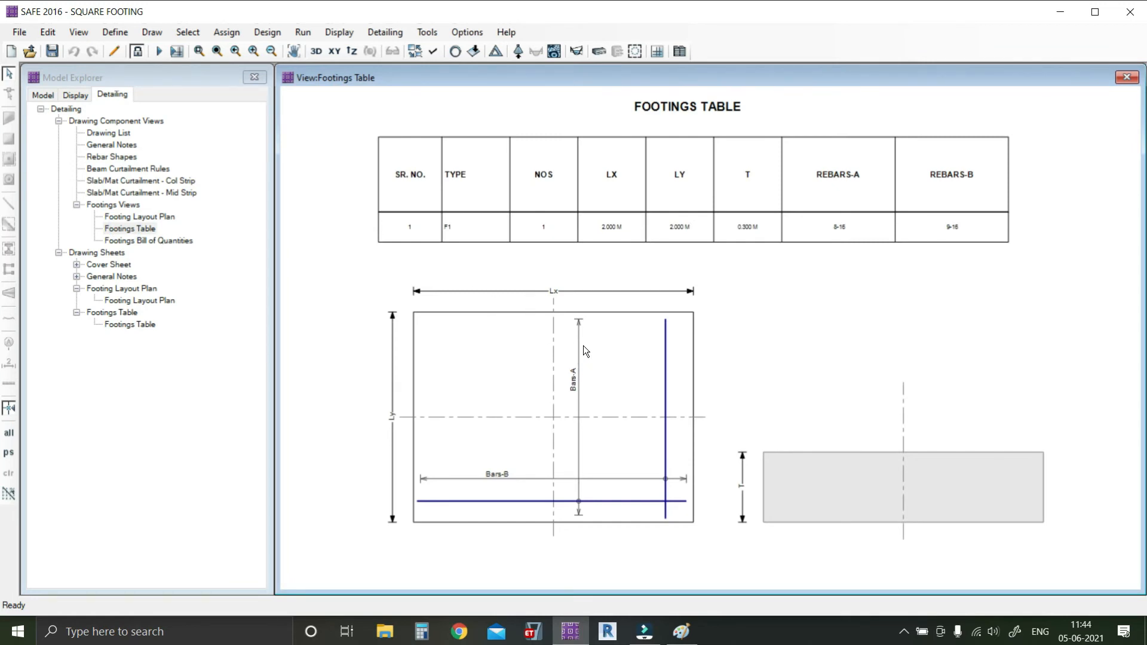
scroll(532, 245, "up", 2)
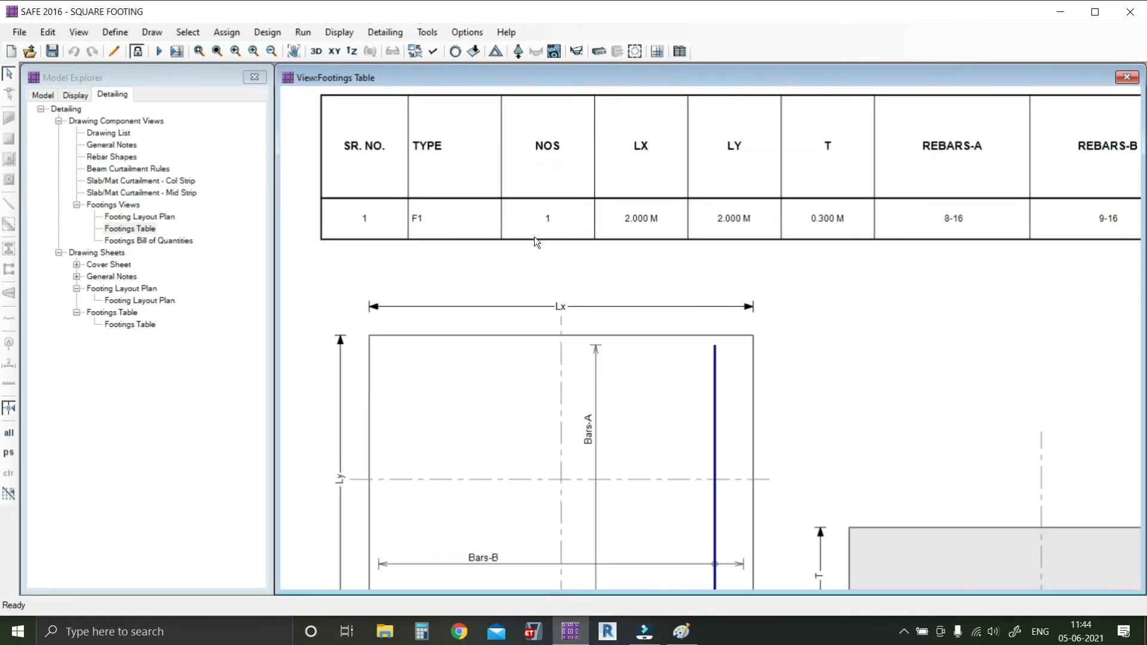
middle_click_drag(573, 331, 577, 247)
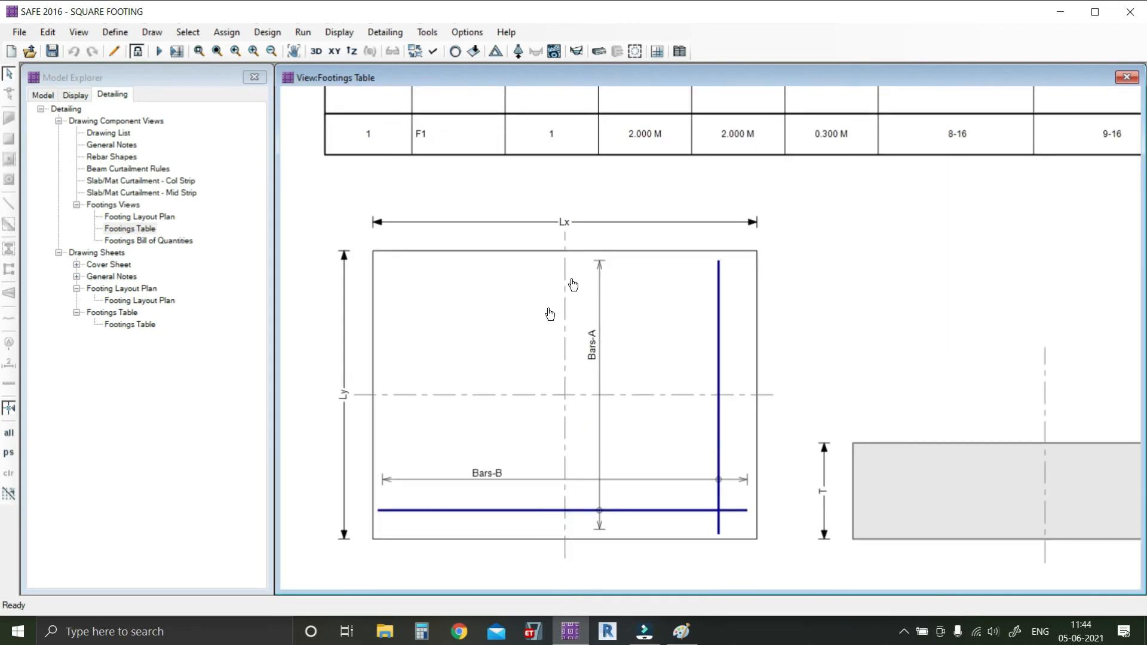
Step: Compare the Rebars-A and Rebars-B entries in the Footings Table view with the bar directions and section drawn below
middle_click_drag(573, 285, 466, 380)
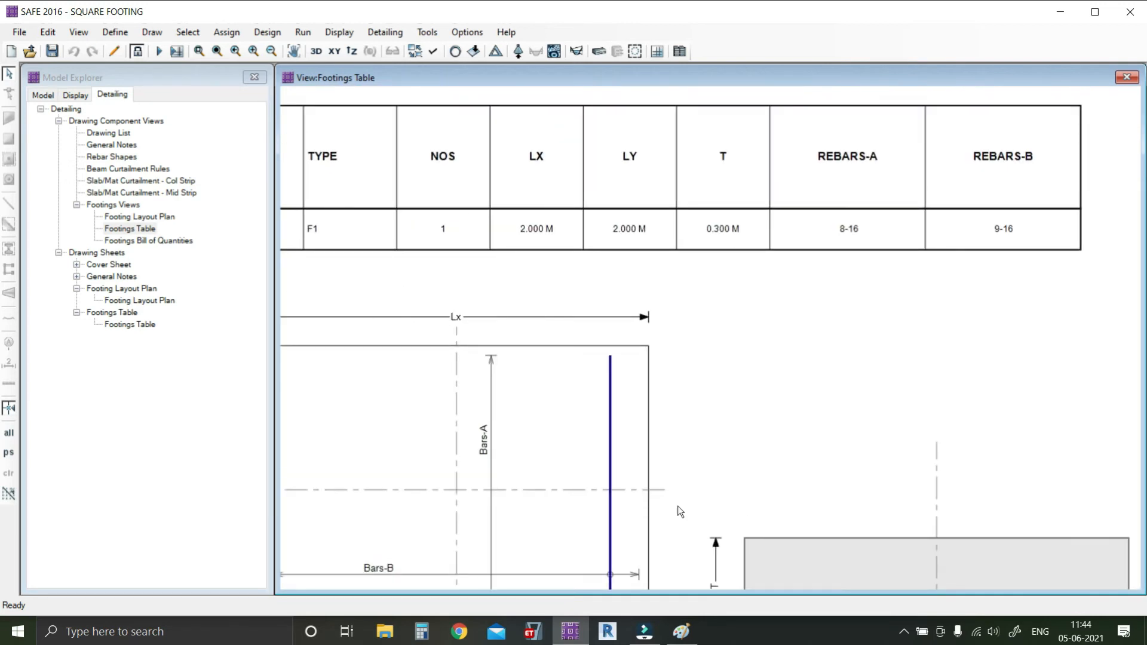
scroll(522, 348, "down", 2)
mouse_move(538, 331)
middle_mouse_down()
mouse_move(577, 308)
mouse_move(654, 218)
middle_mouse_up()
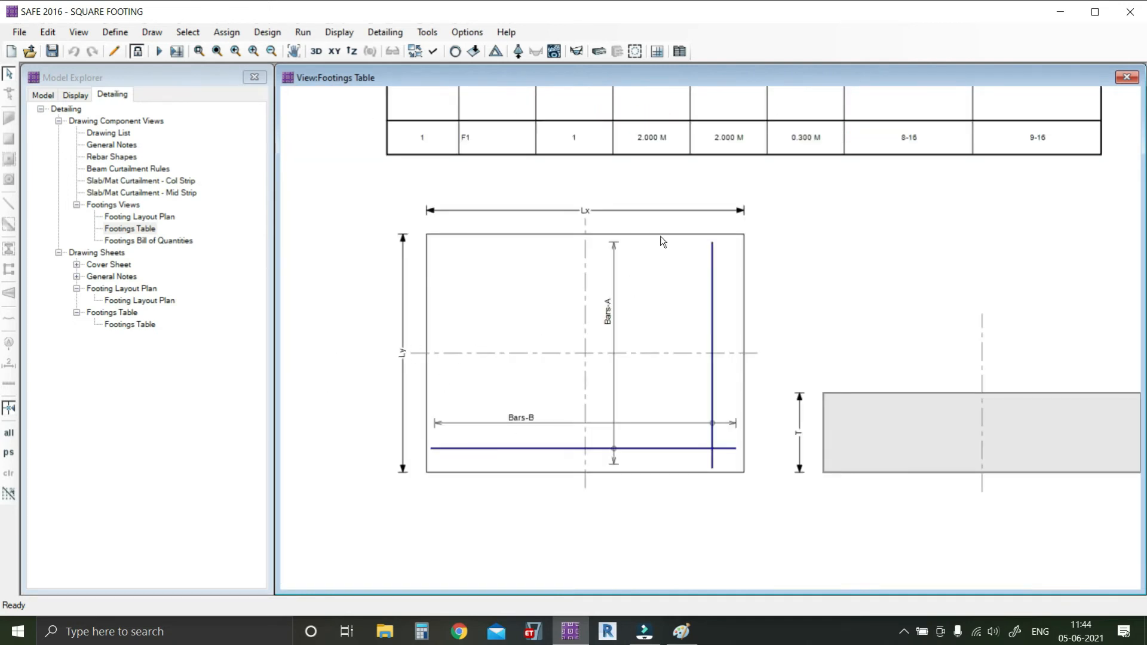
mouse_move(777, 257)
middle_mouse_down()
mouse_move(668, 348)
mouse_move(625, 302)
middle_mouse_up()
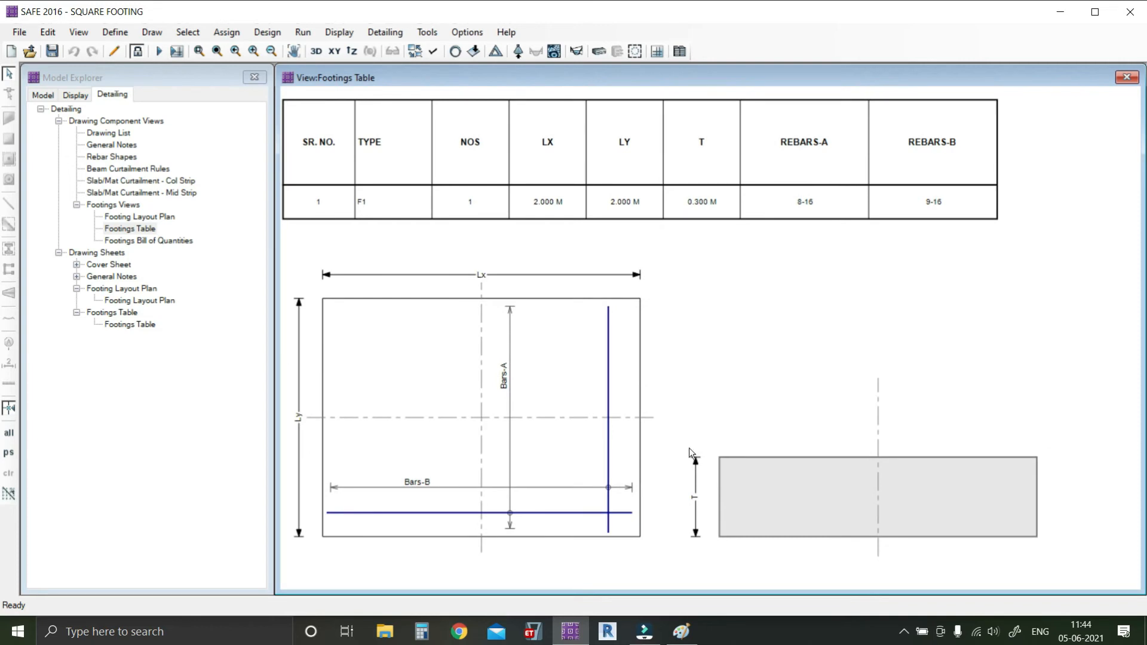
scroll(832, 171, "up", 1)
middle_click_drag(831, 171, 672, 250)
middle_click_drag(652, 292, 747, 204)
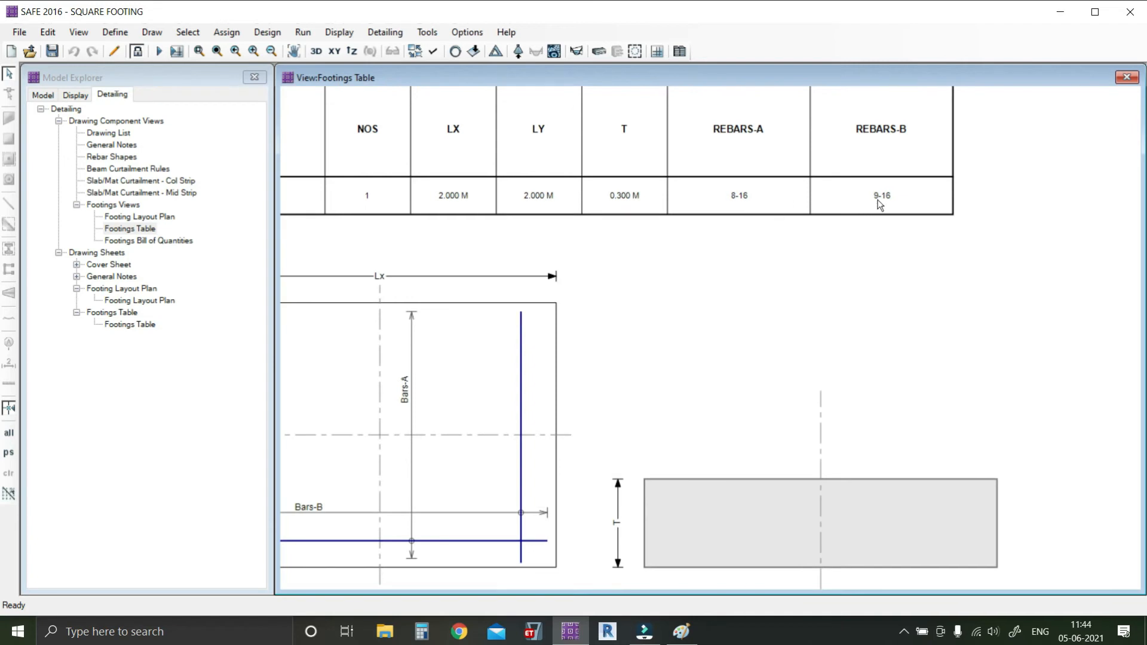
scroll(871, 213, "down", 1)
middle_click_drag(554, 320, 651, 307)
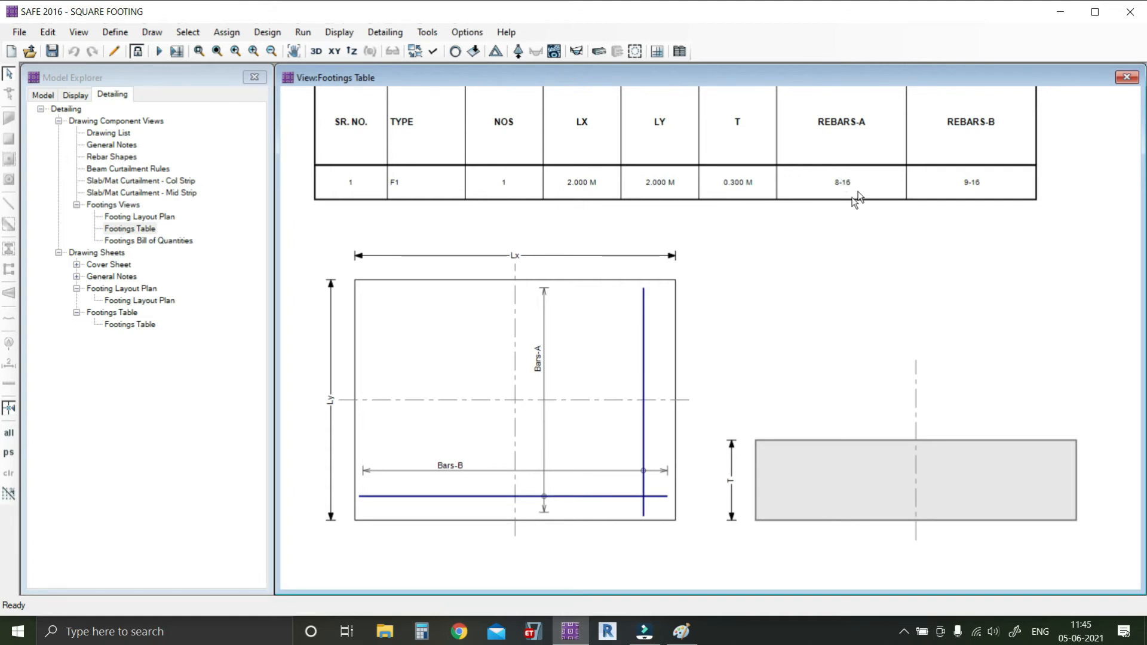
scroll(858, 194, "down", 2)
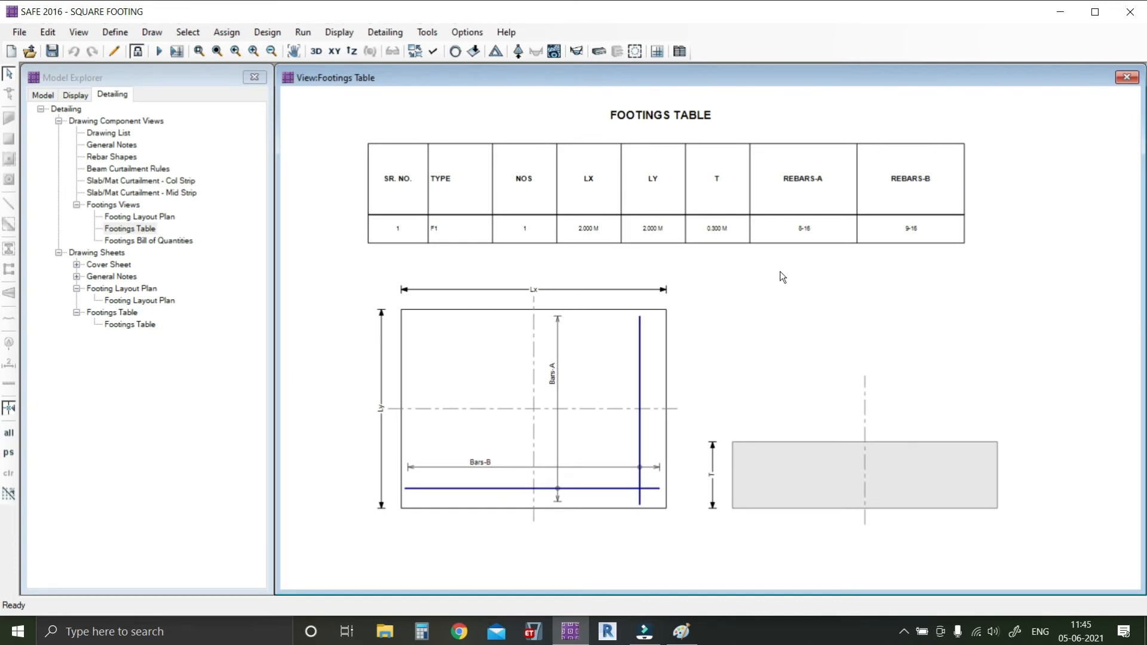
scroll(783, 276, "up", 1)
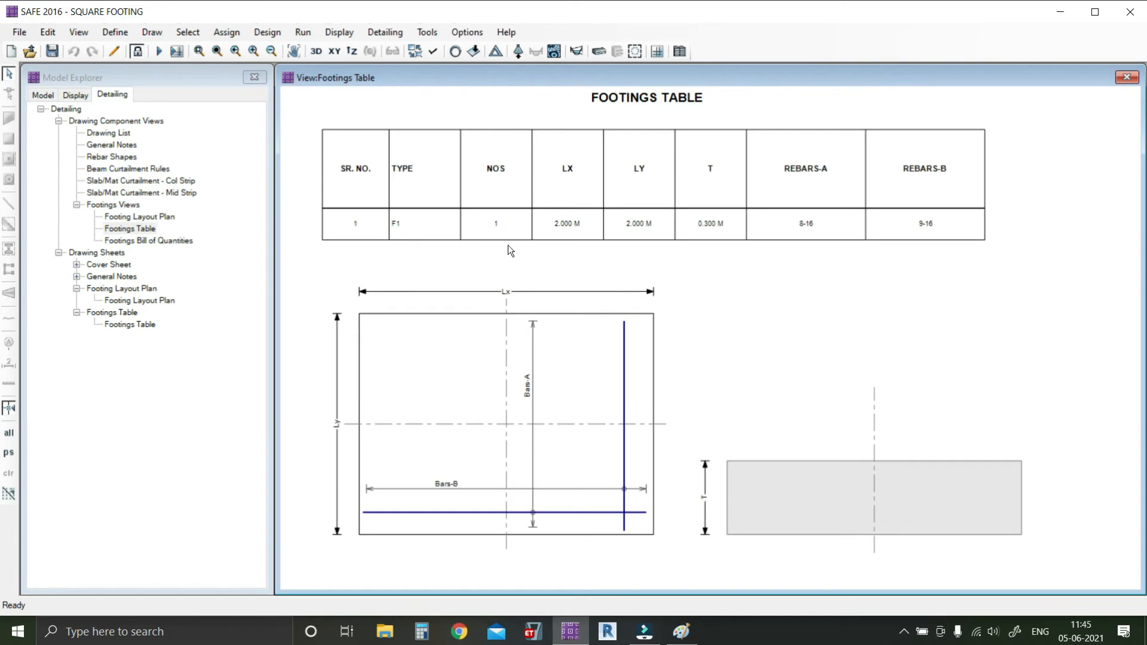
Step: Review the Footings Bill of Quantities and Footing Layout Plan views and the Footings Table drawing sheet
double_click(127, 242)
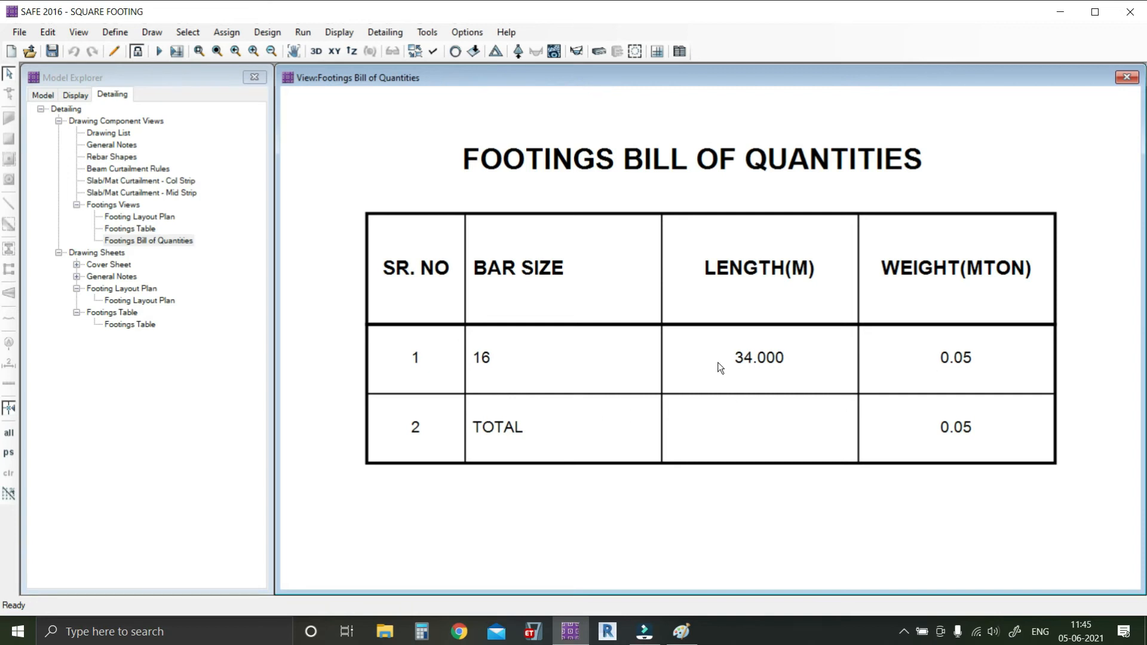
left_click(132, 229)
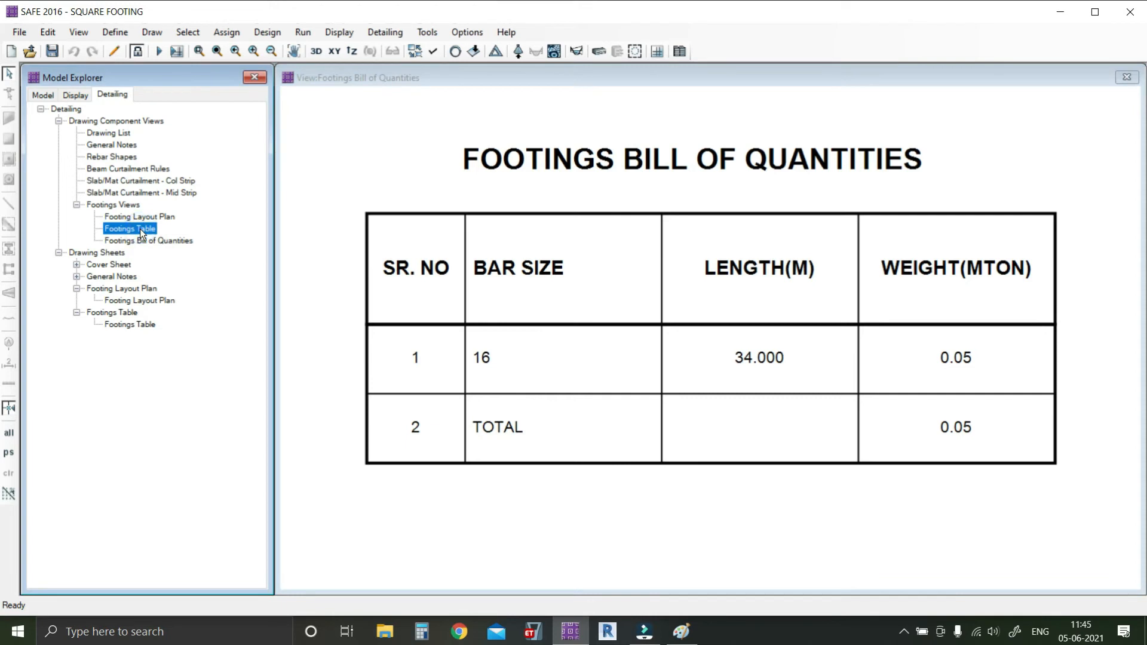
double_click(142, 220)
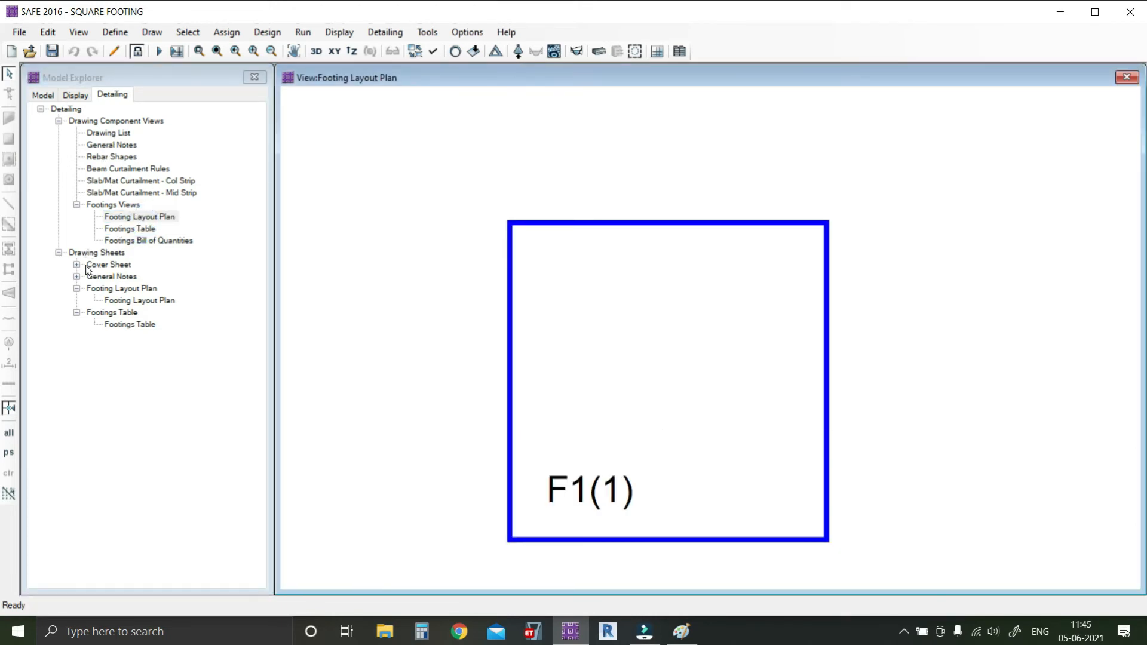
double_click(110, 312)
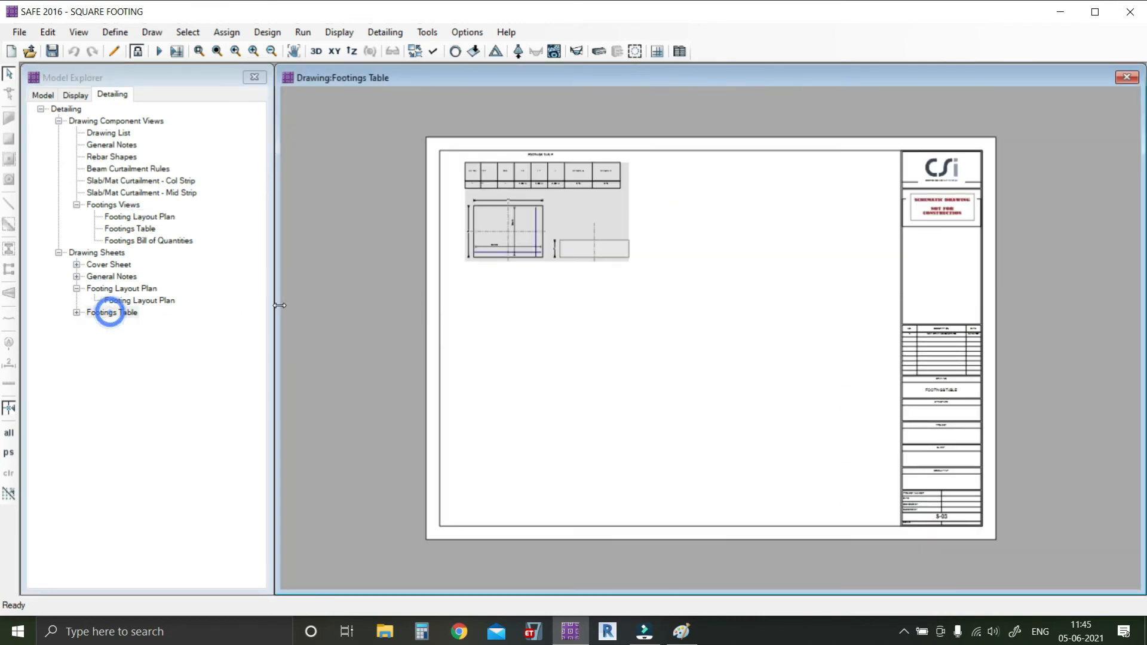
scroll(506, 219, "up", 1)
Step: Show the Default-2D named display of the loads on the footing plan
left_click(75, 95)
left_click(80, 134)
left_click(59, 133)
left_click(90, 145)
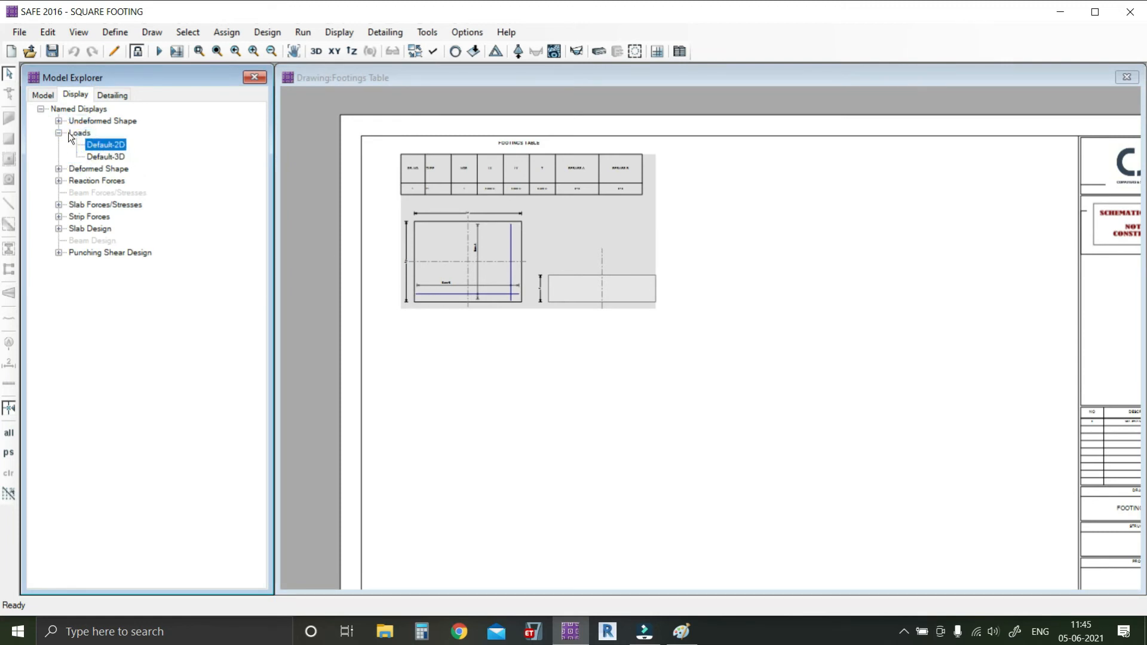
double_click(111, 144)
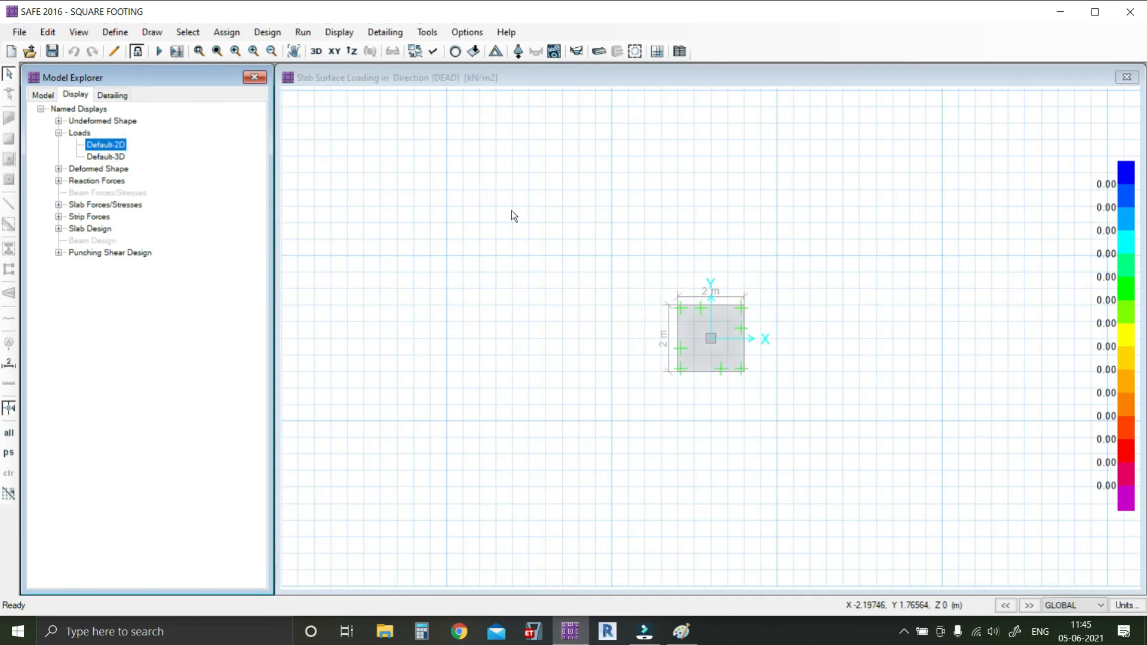
middle_click_drag(708, 354, 641, 345)
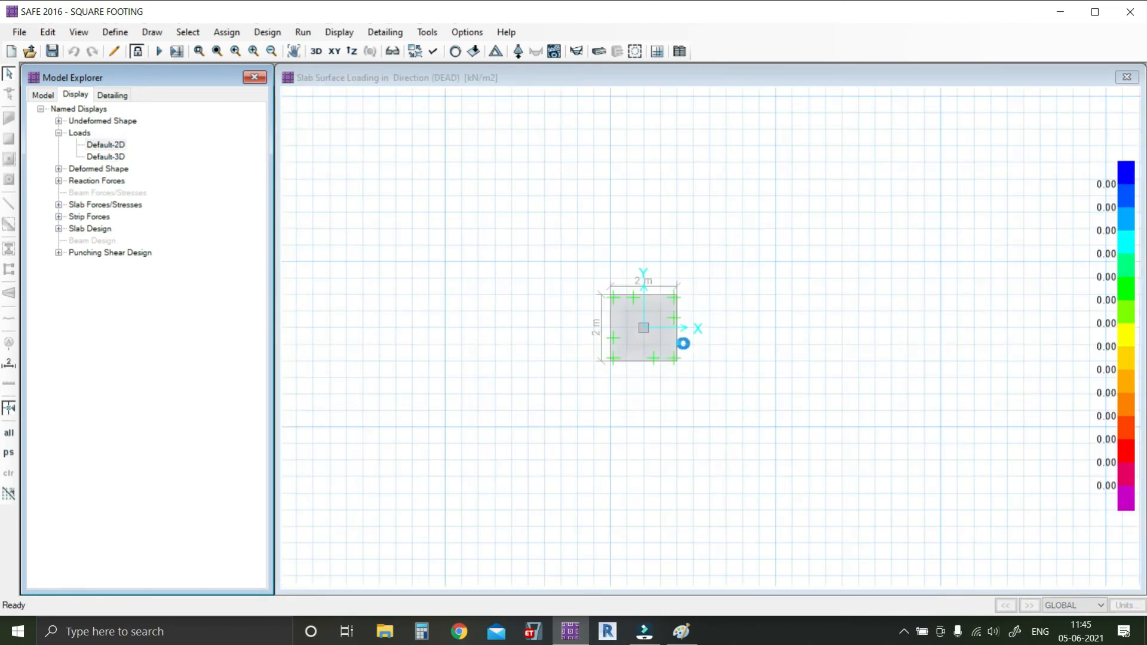
scroll(675, 343, "up", 3)
scroll(604, 271, "up", 2)
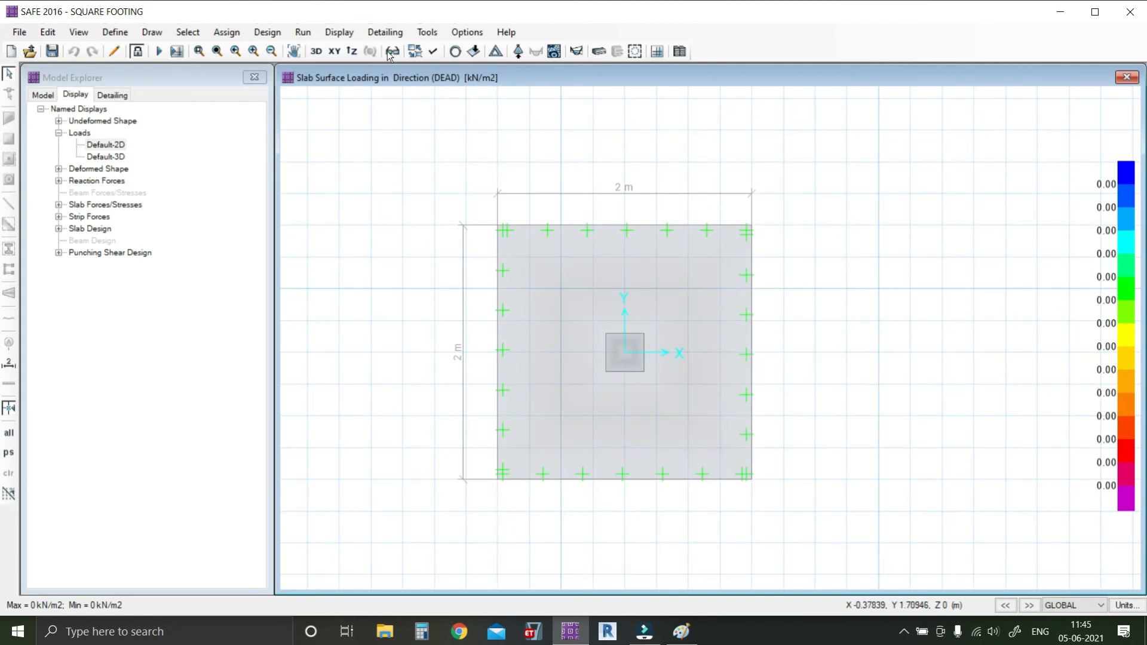
Step: Display the strip-based enveloping flexural reinforcement for Layer A with minimum reinforcing imposed, and inspect the intensity along the strip
left_click(338, 31)
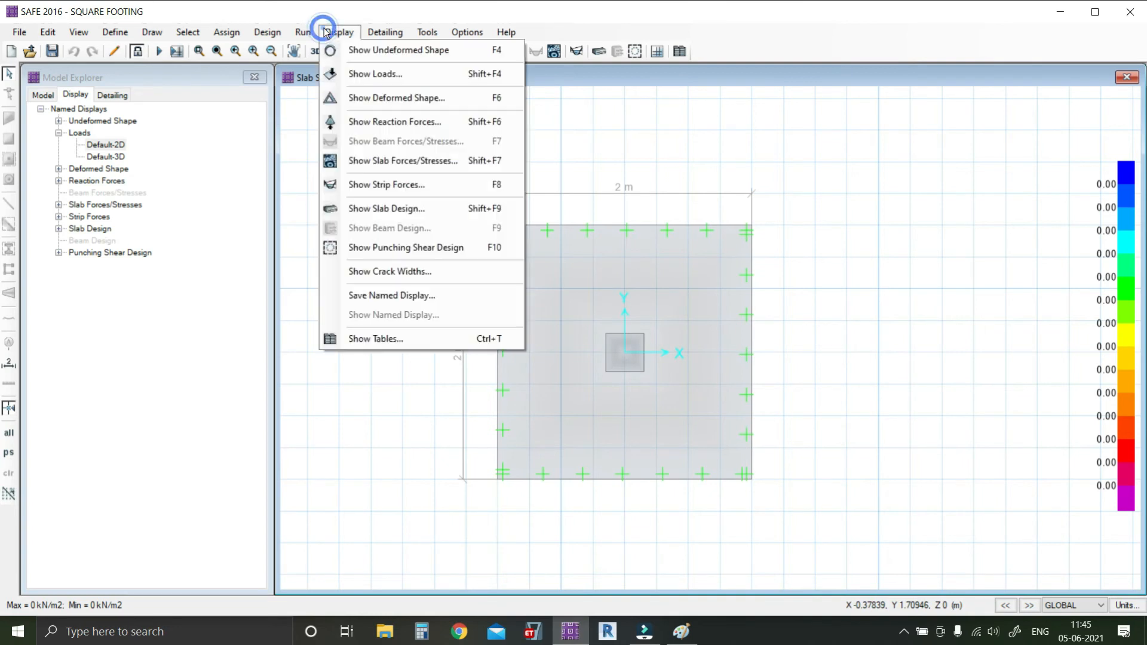
left_click(386, 211)
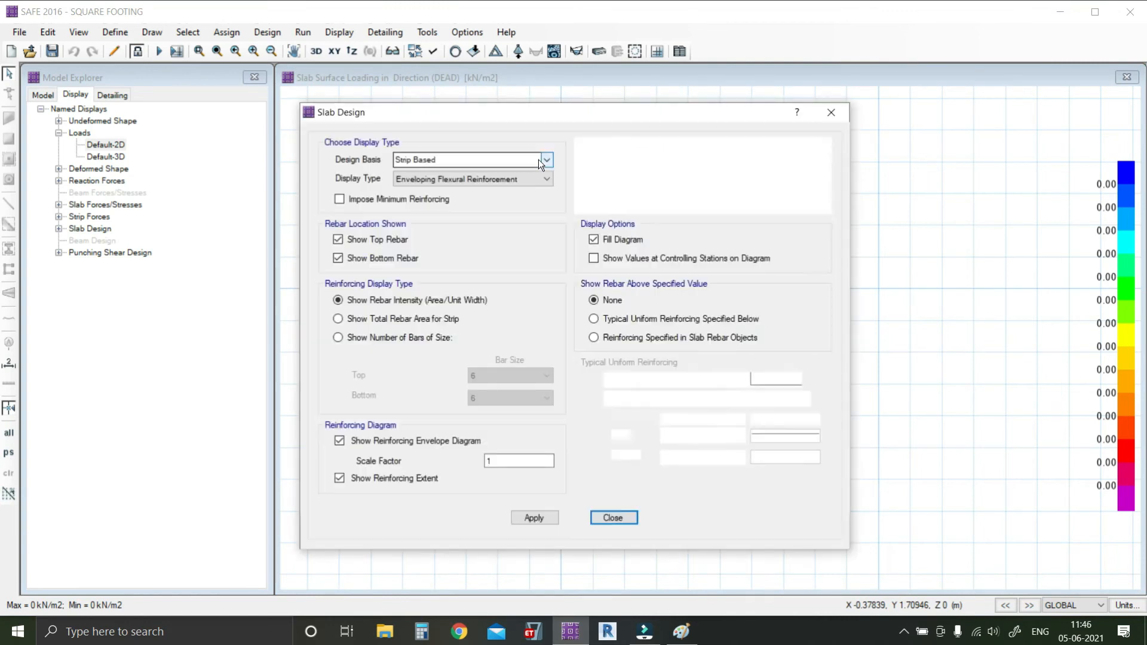
left_click_drag(629, 110, 382, 98)
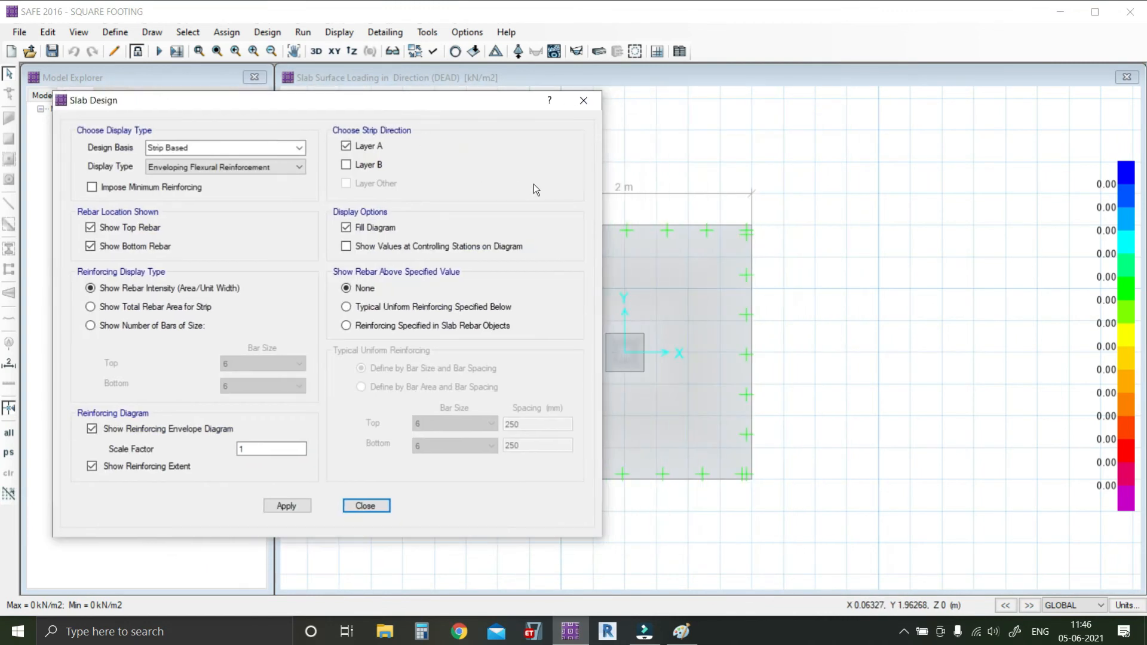
middle_click_drag(719, 159, 882, 146)
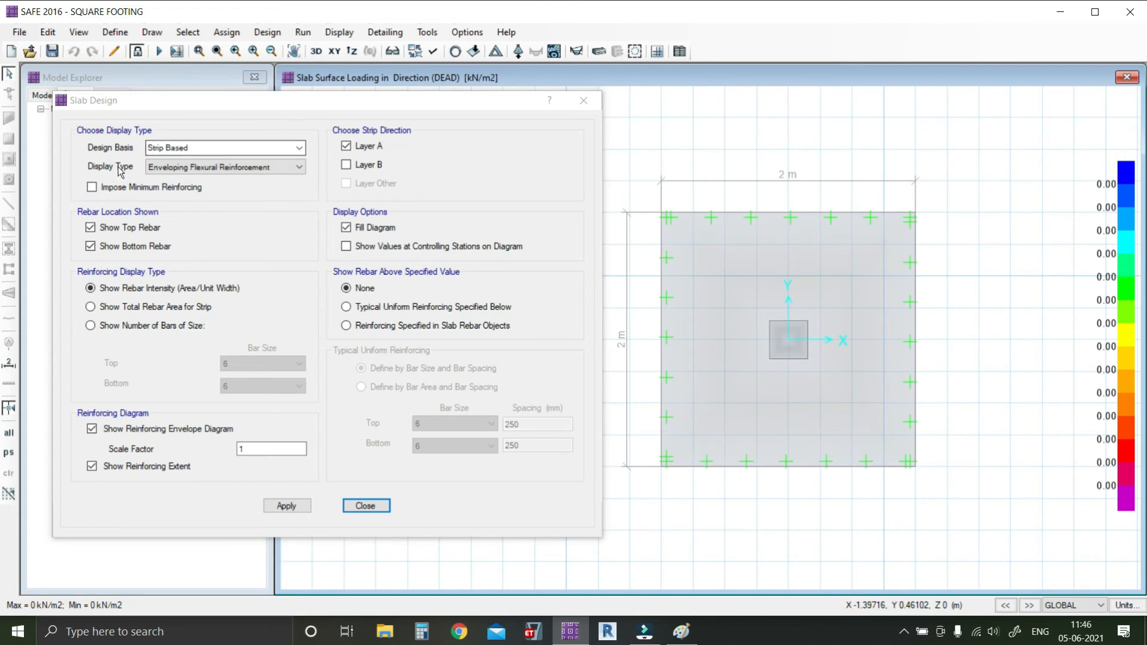
left_click(155, 168)
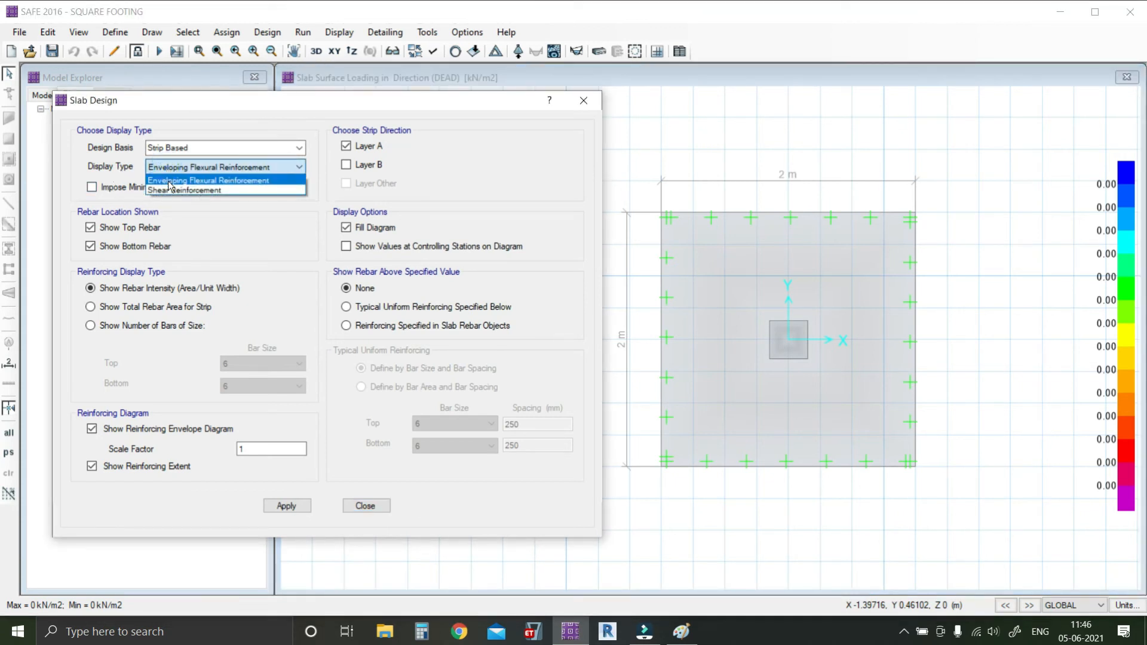
left_click(169, 183)
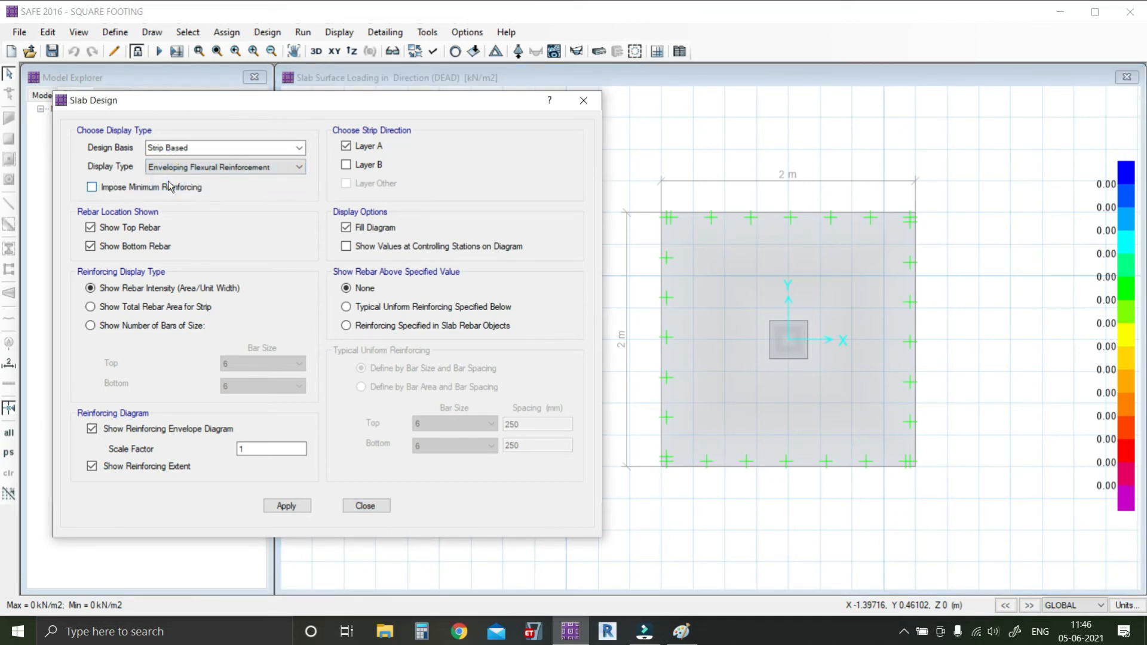
left_click(96, 188)
left_click(303, 507)
mouse_move(704, 343)
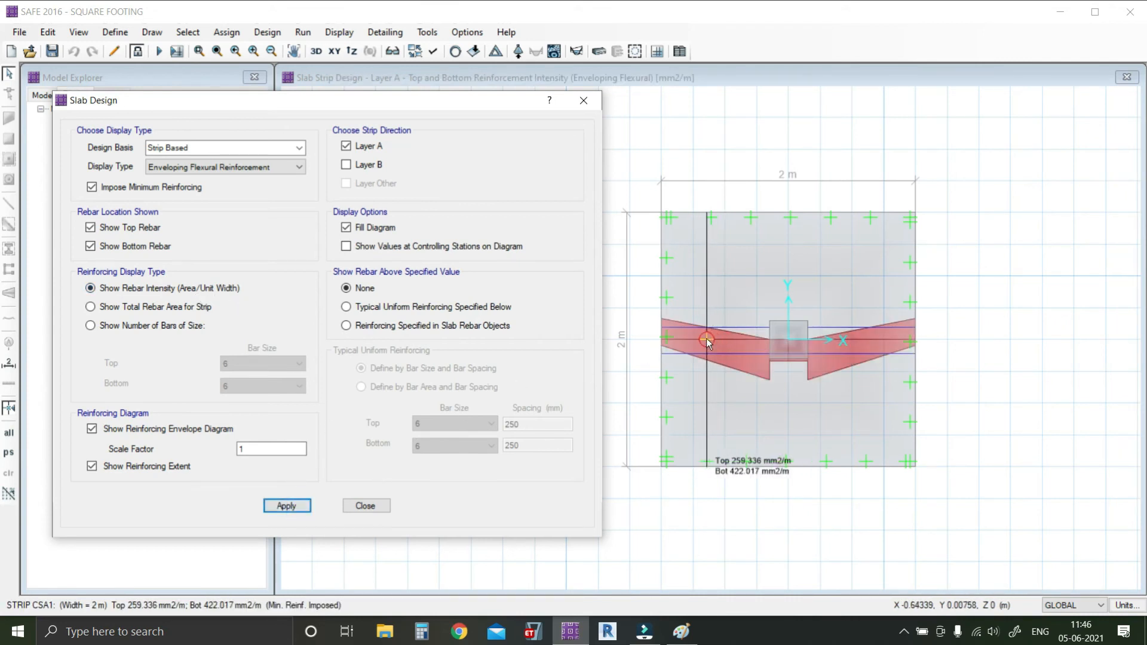
Step: Show values at controlling stations on the reinforcement diagram and add the Layer B strip
left_click(346, 246)
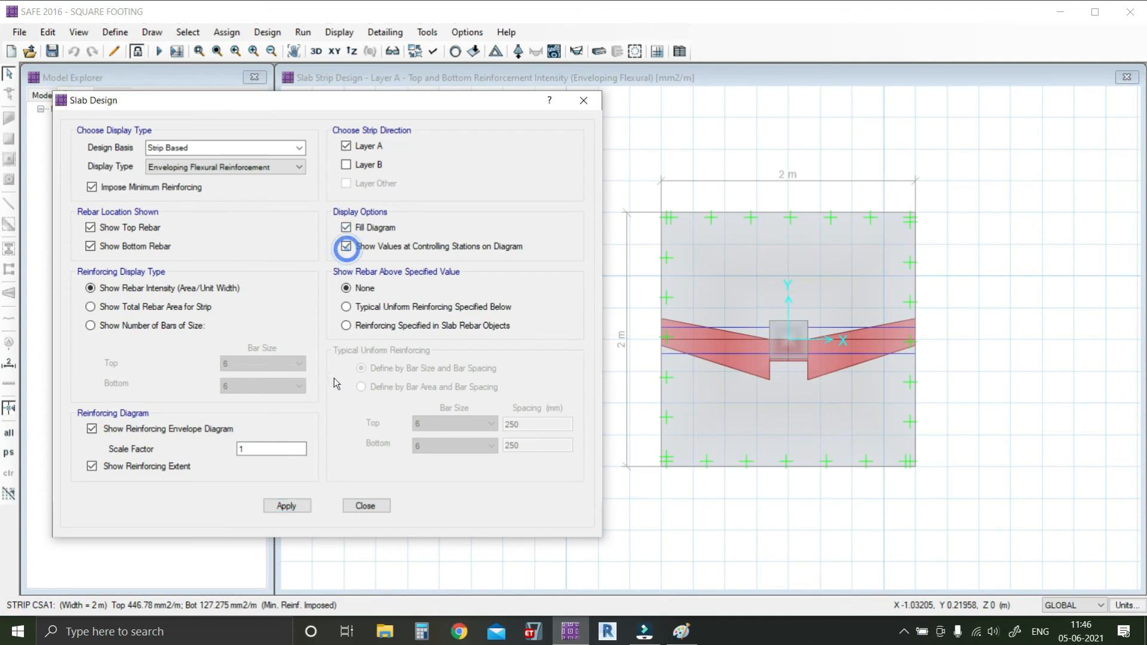
left_click(292, 506)
mouse_move(681, 354)
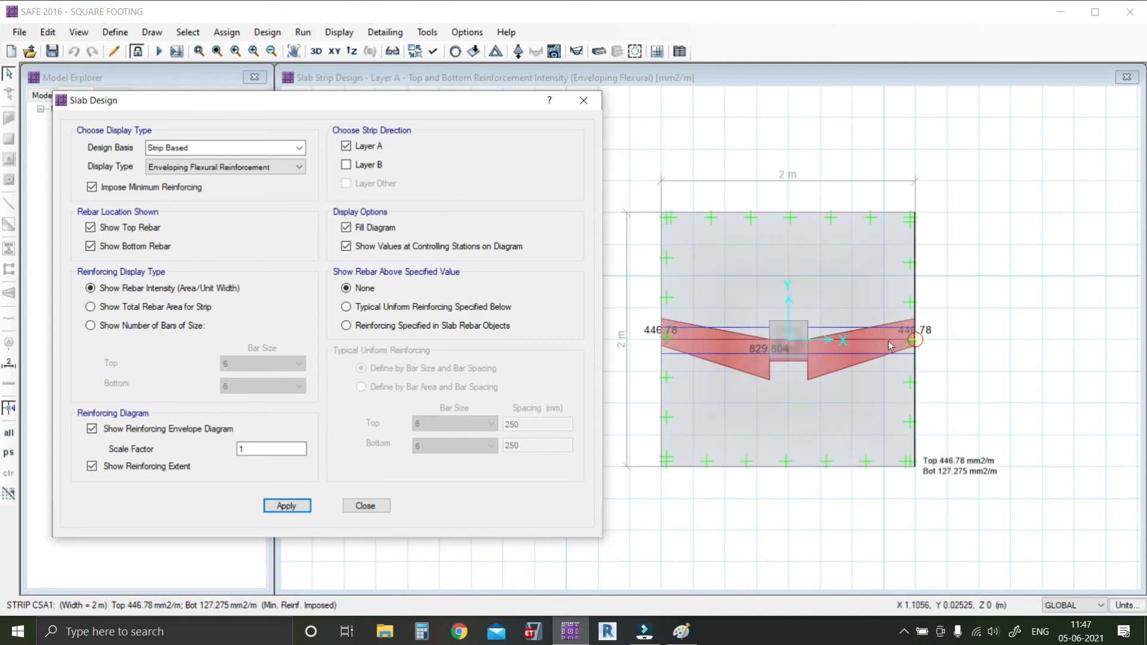
left_click(346, 164)
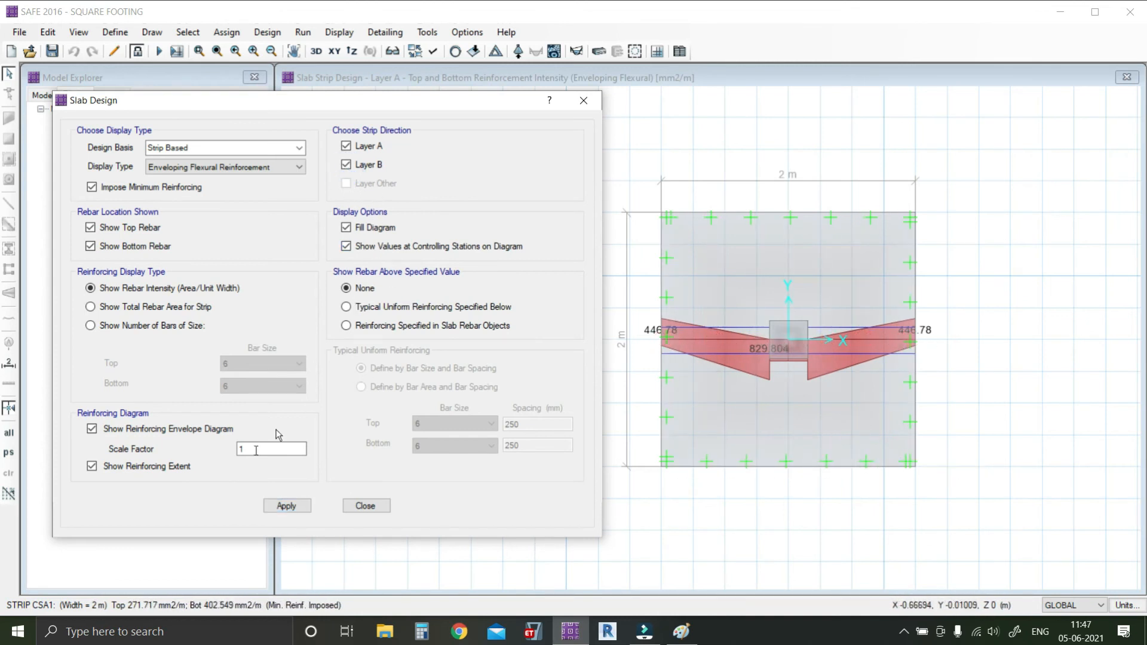
left_click(286, 506)
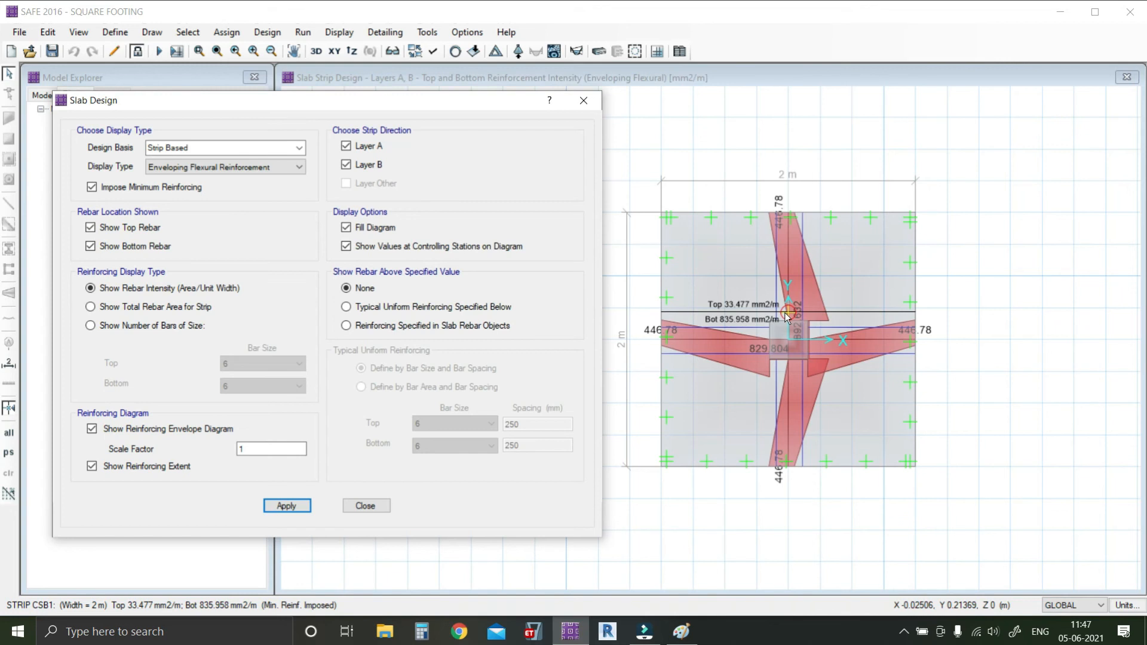
Step: Show only rebar above a typical uniform reinforcing of size 16 bars at top and bottom
left_click(346, 307)
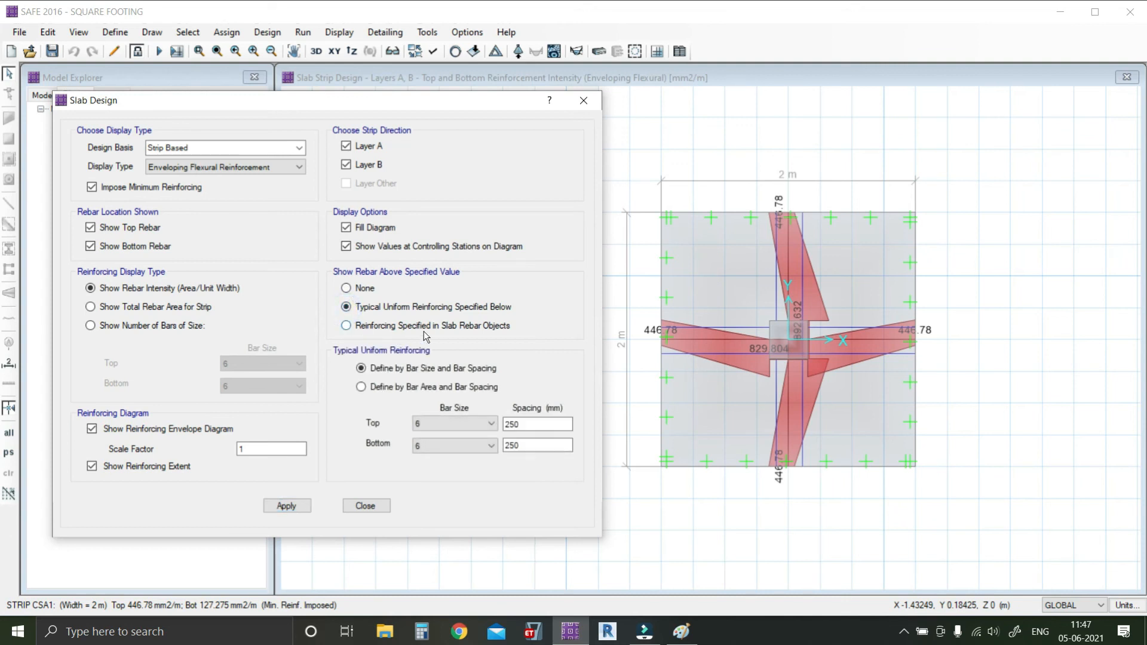
left_click(434, 426)
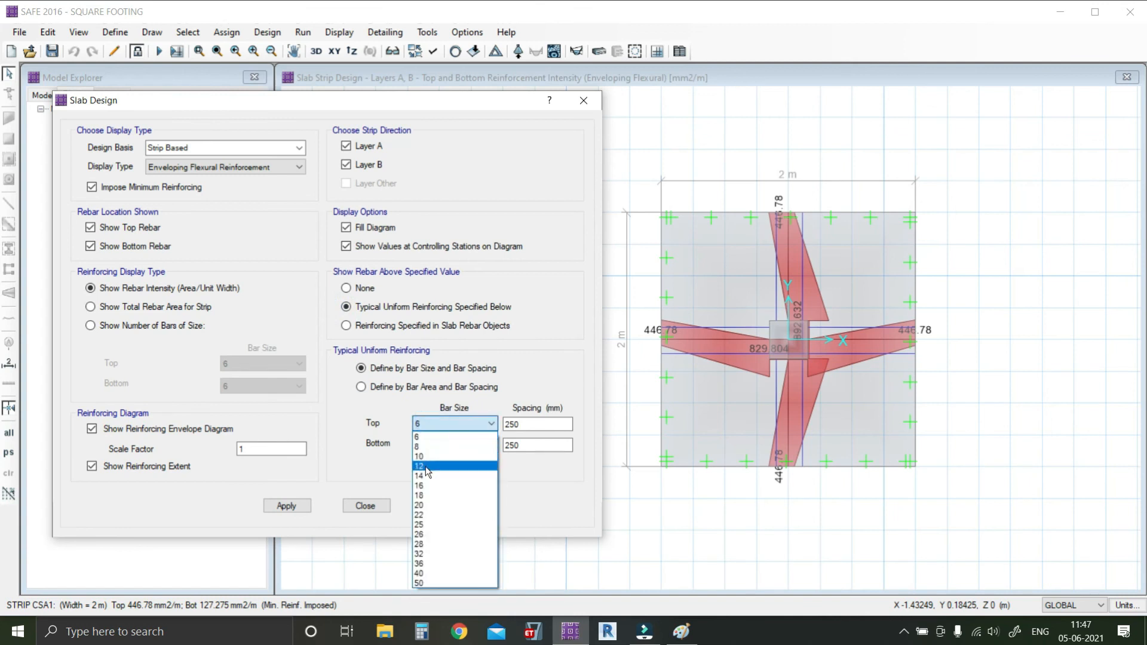
left_click(427, 487)
left_click(443, 445)
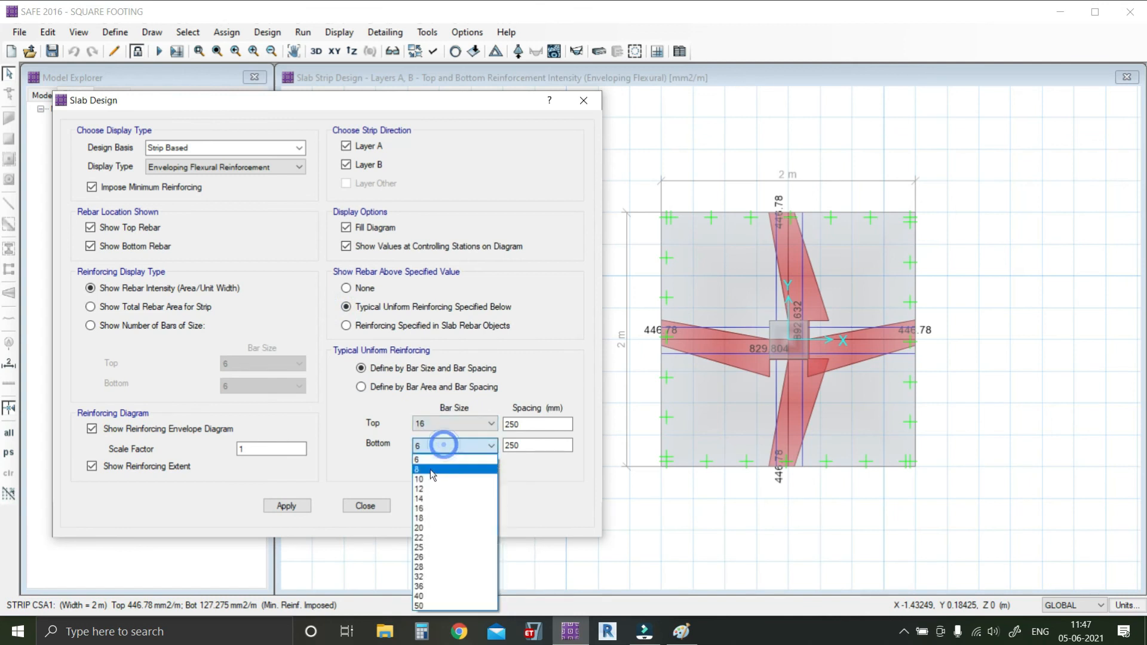
left_click(434, 509)
left_click(286, 506)
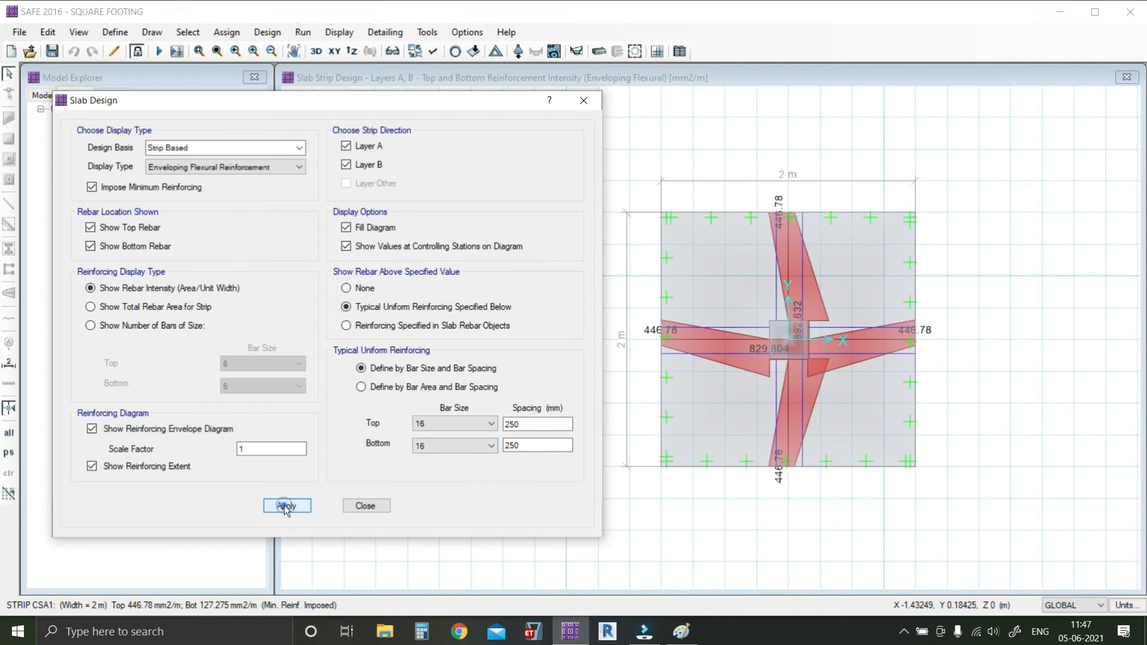
Step: Set the top and bottom uniform bar spacing to 150 mm and apply it to the slab design display
double_click(537, 424)
type("150")
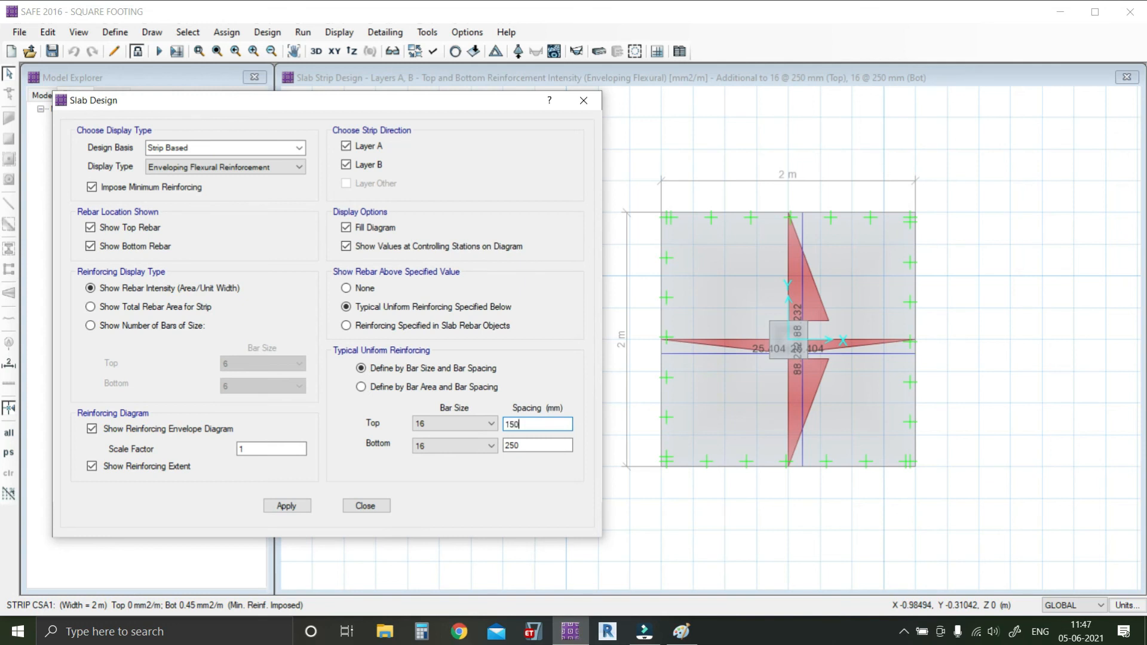
double_click(538, 447)
type("150")
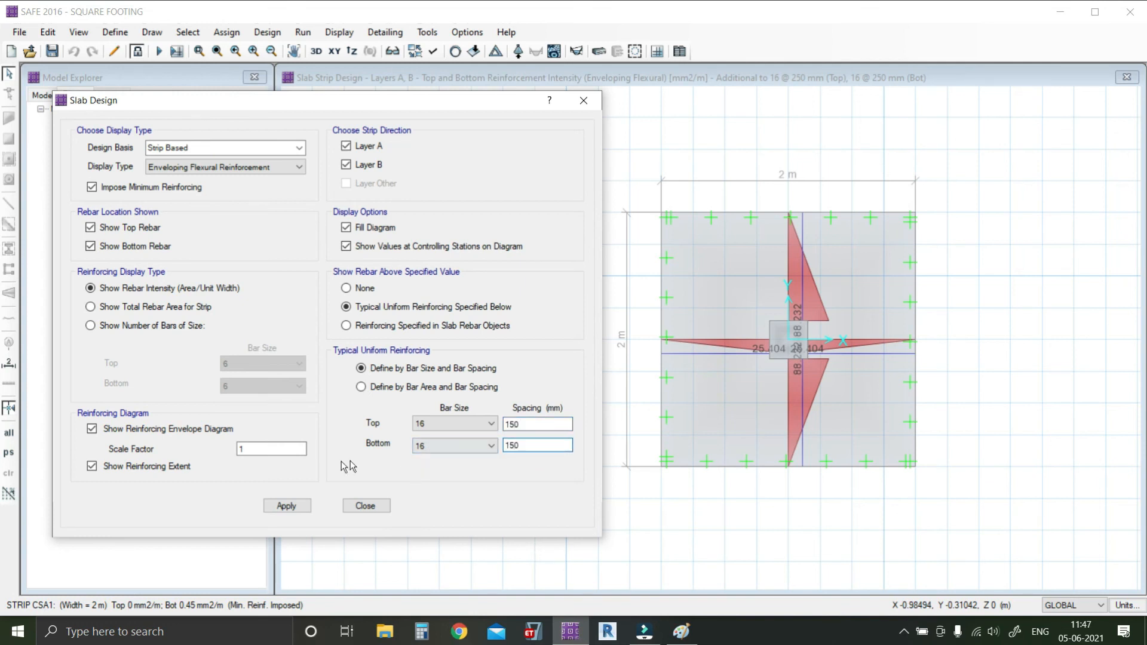
left_click(286, 506)
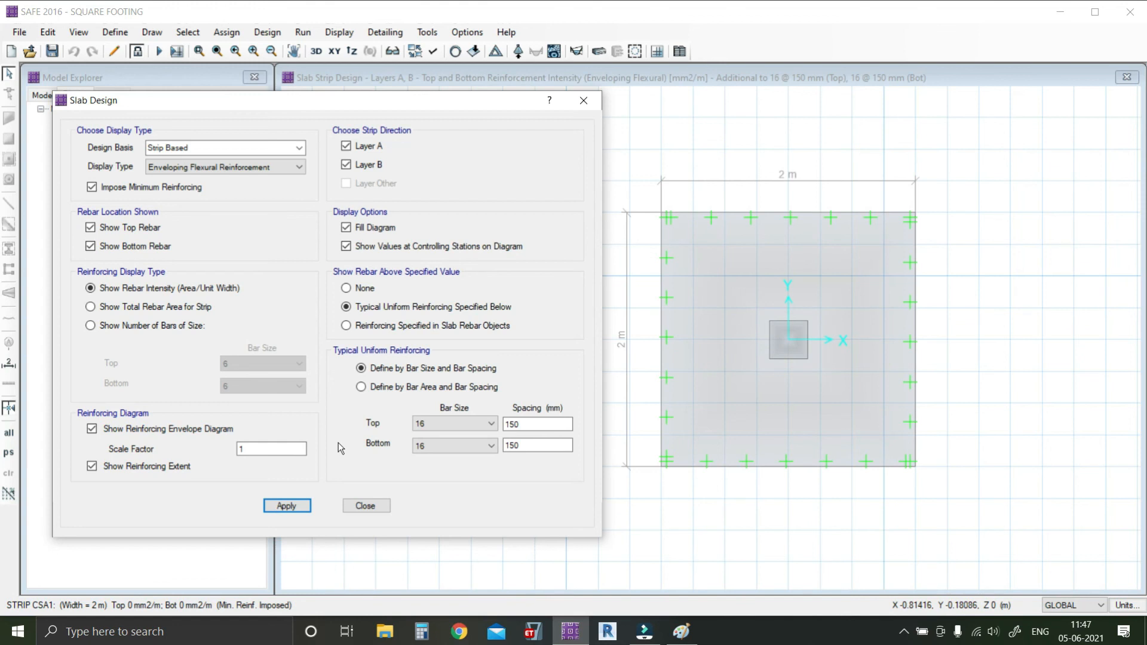
Step: Set the top and bottom typical uniform bar spacing to 175 mm and apply it to the slab design display
double_click(521, 424)
type("17")
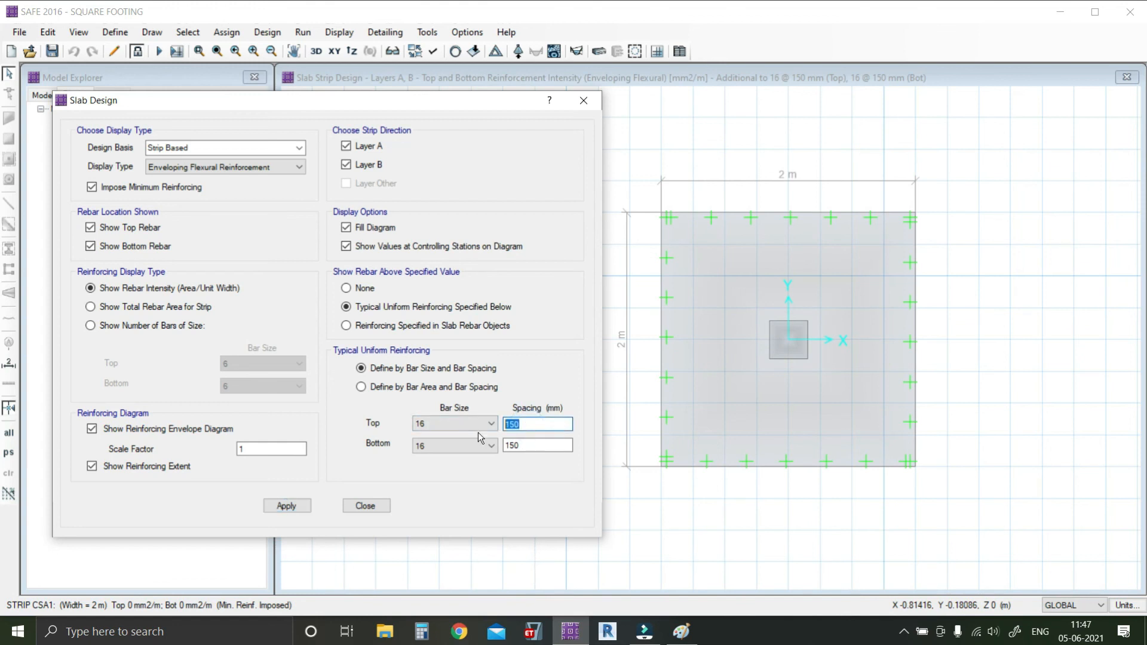
type("5")
double_click(541, 445)
type("175")
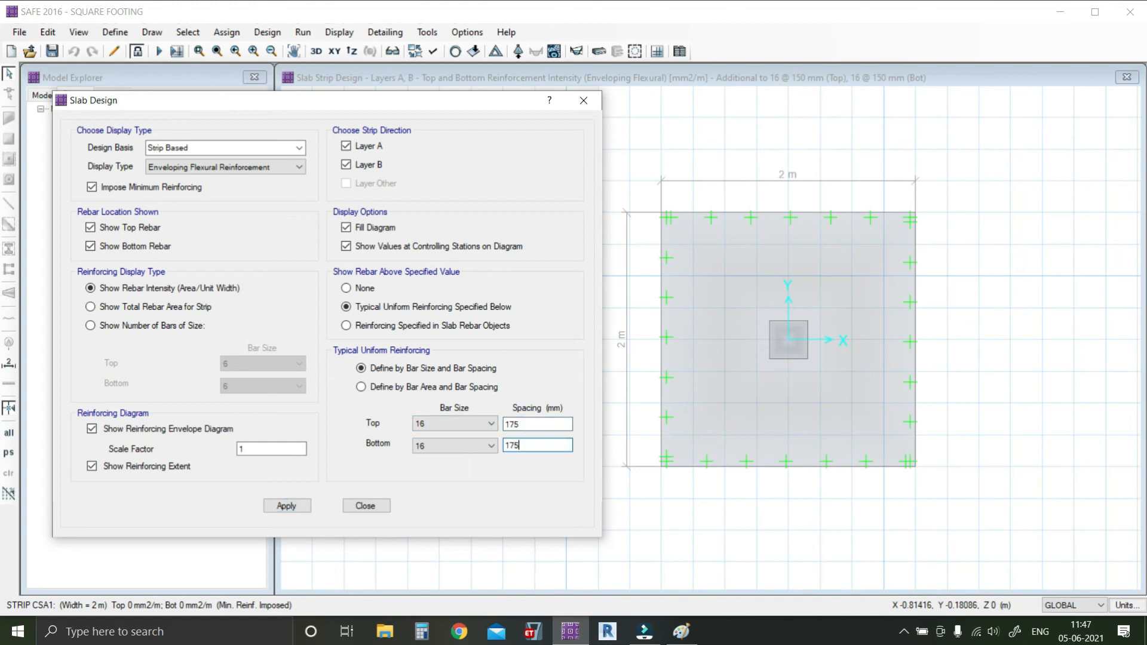
left_click(281, 509)
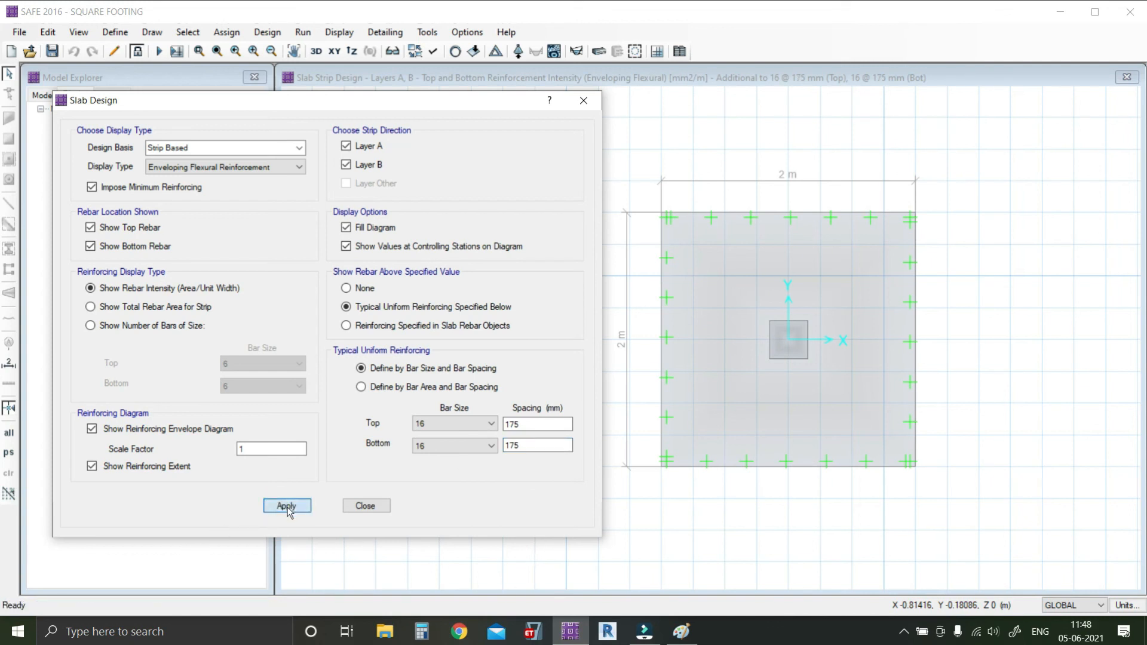
Step: Set the top and bottom typical uniform bar spacing to 200 mm, apply it and check the strips for additional reinforcement
double_click(553, 424)
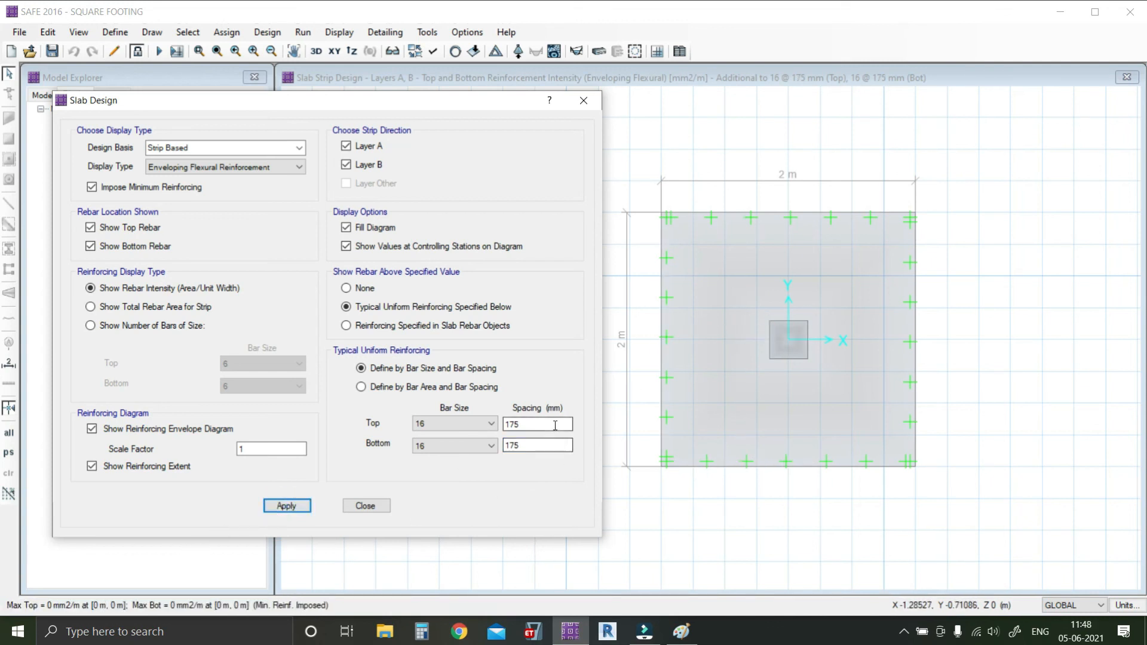
type("200")
double_click(525, 447)
type("200")
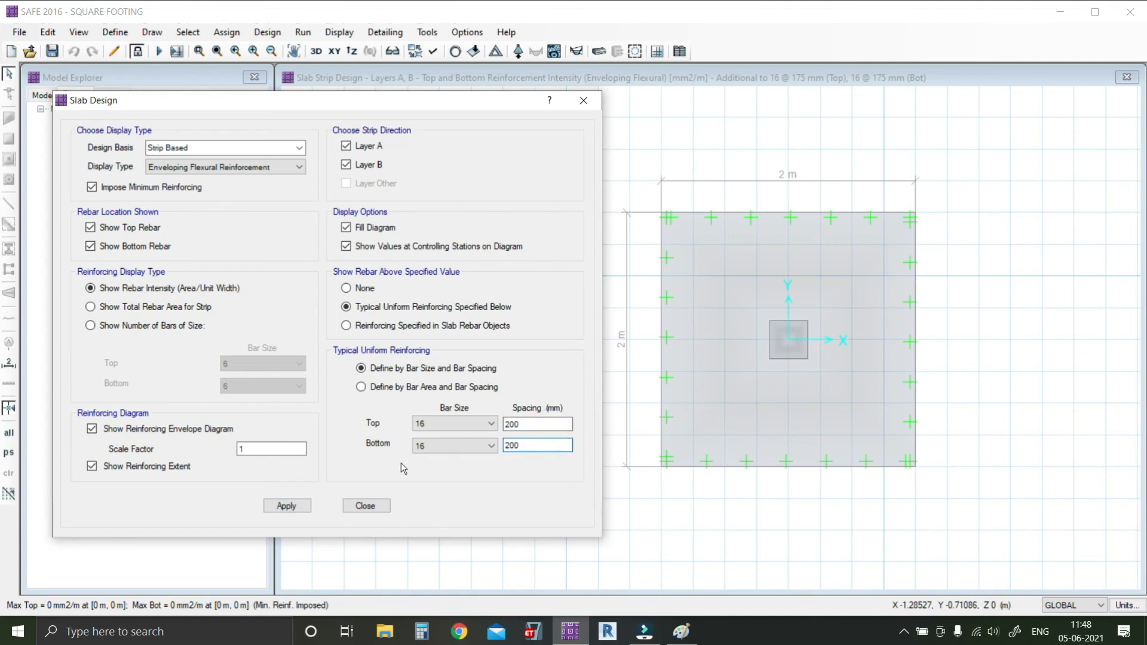
left_click(306, 506)
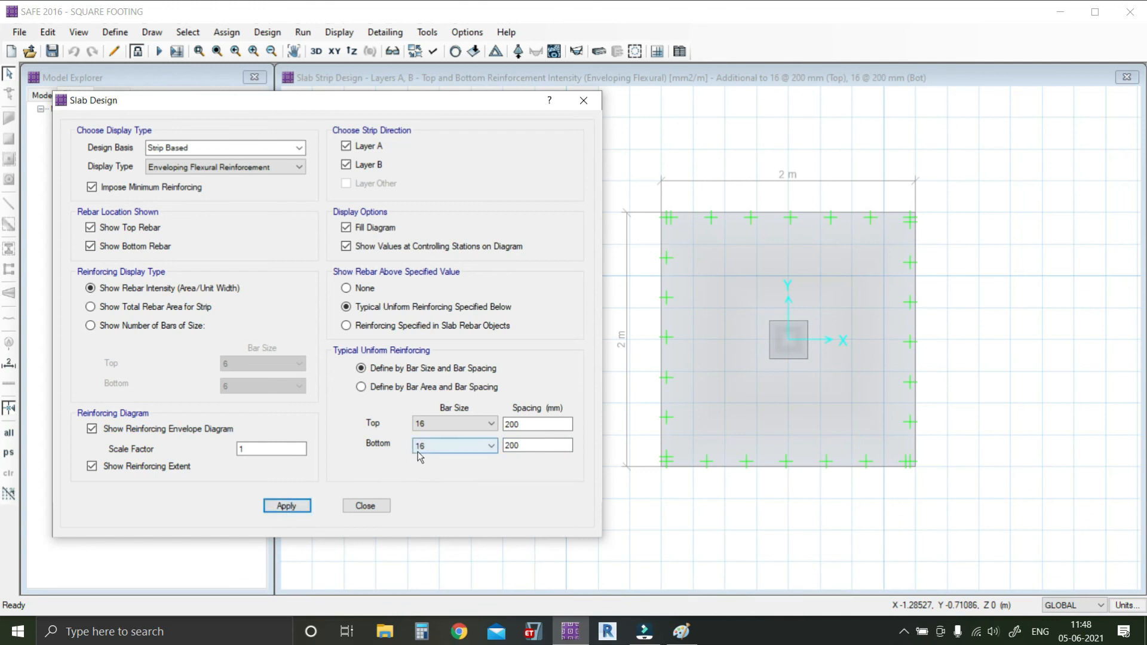
mouse_move(675, 336)
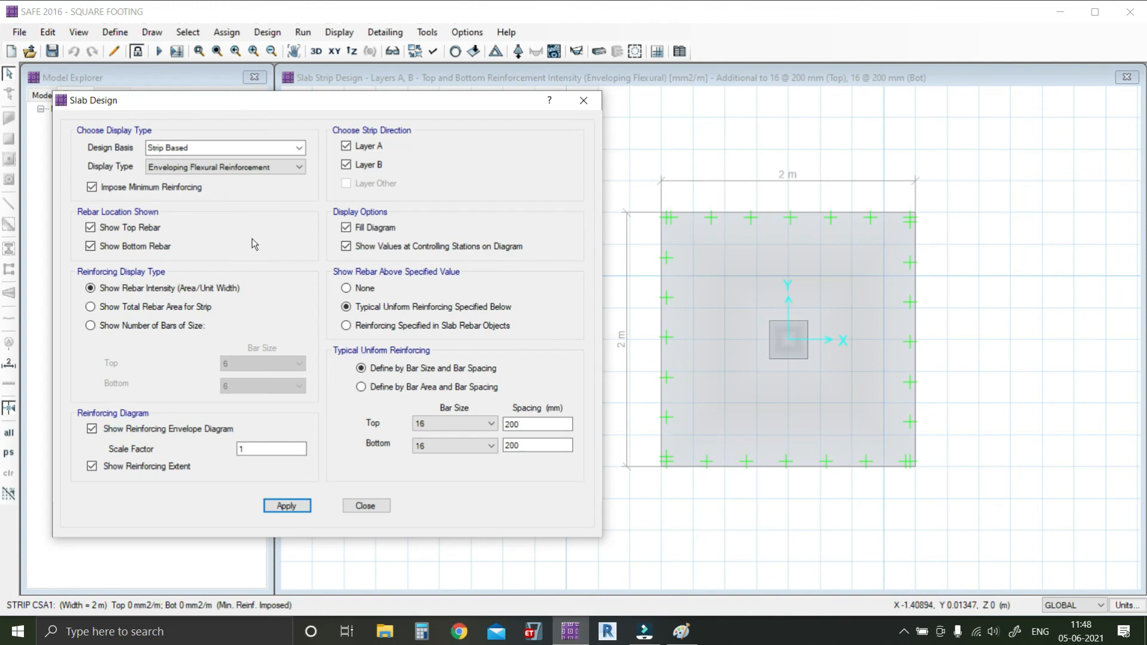
Step: Switch the reinforcing display to number of bars, with bar size 16 for both top and bottom
left_click(91, 326)
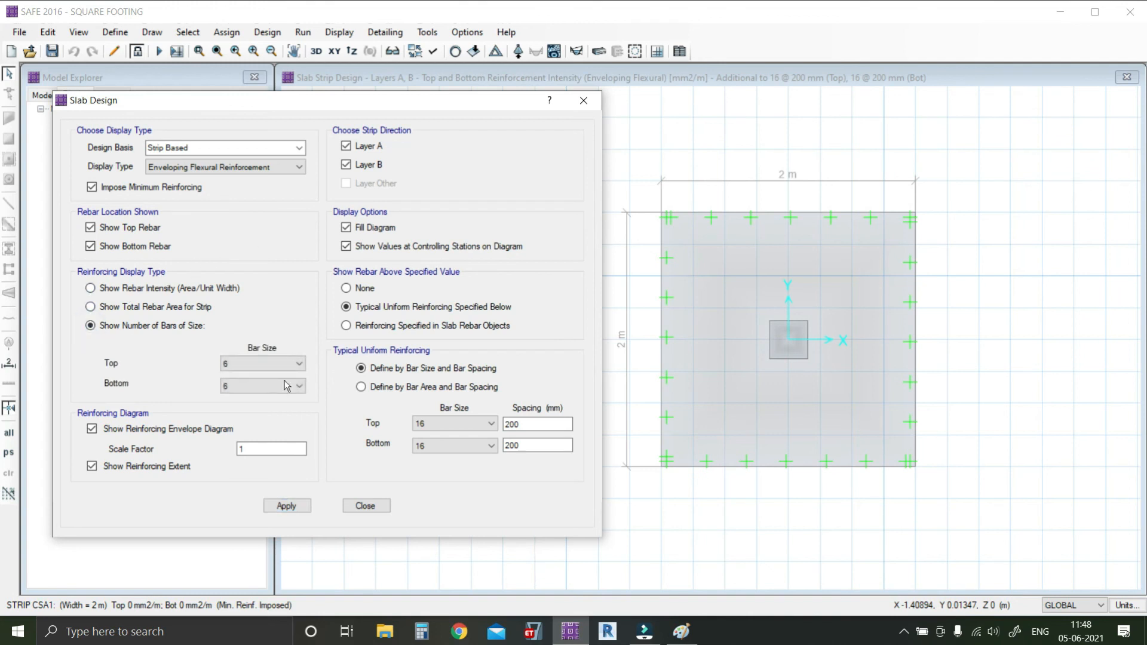
left_click(284, 365)
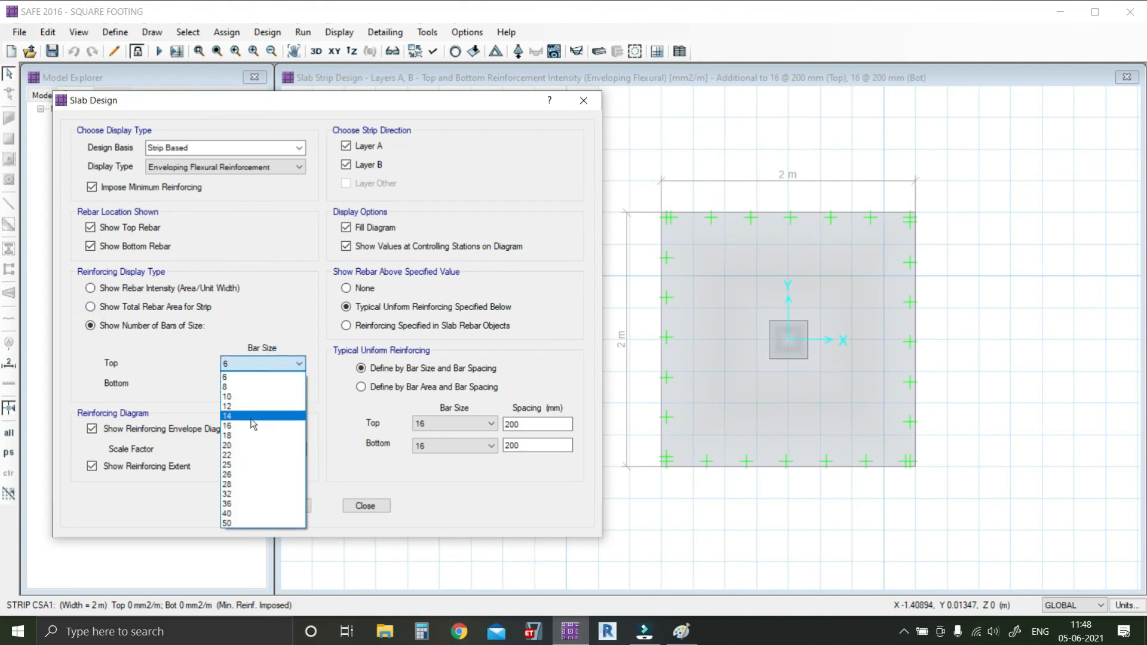
left_click(251, 426)
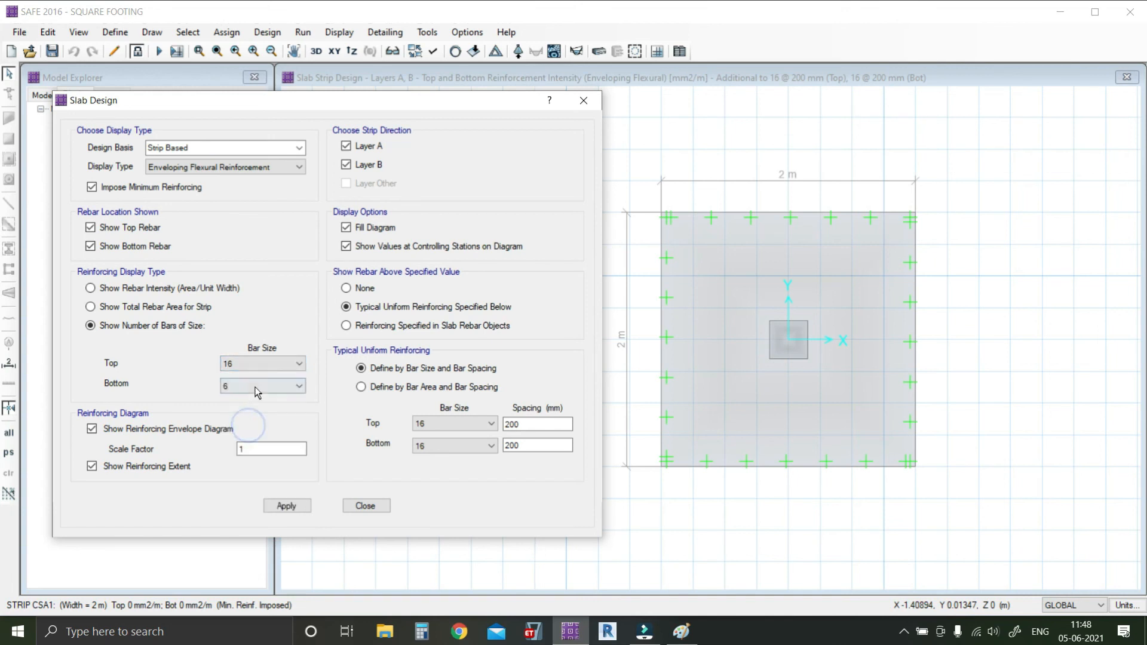
left_click(257, 386)
left_click(232, 449)
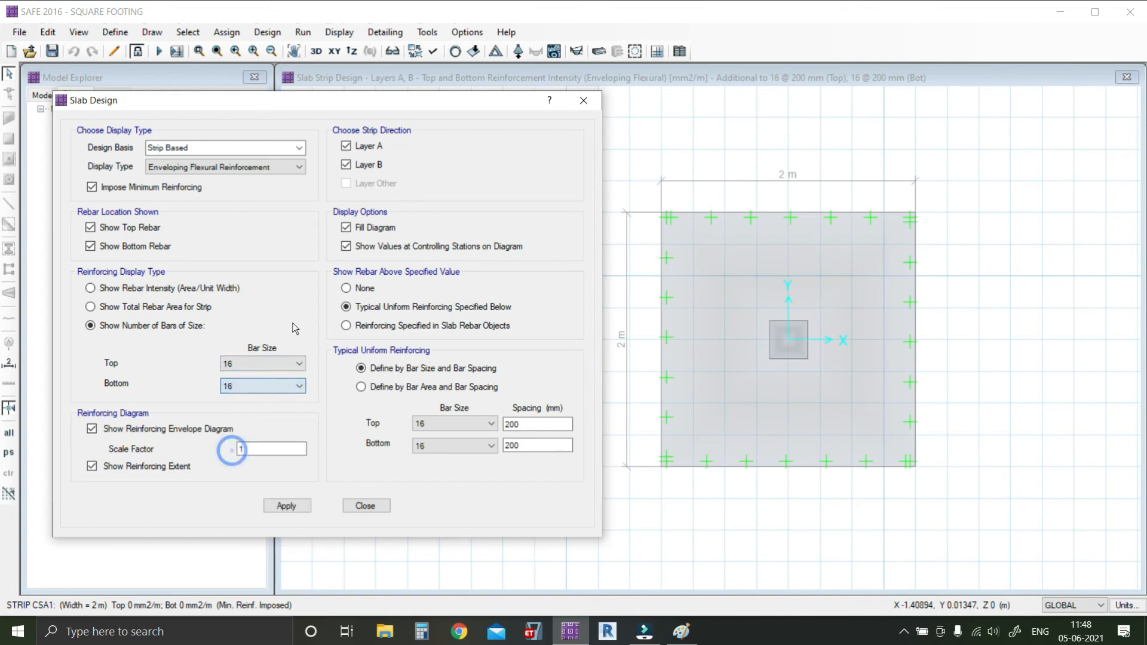
Step: Remove the rebar threshold so all required reinforcement is displayed, apply the slab design settings and close them
left_click(346, 288)
left_click(306, 508)
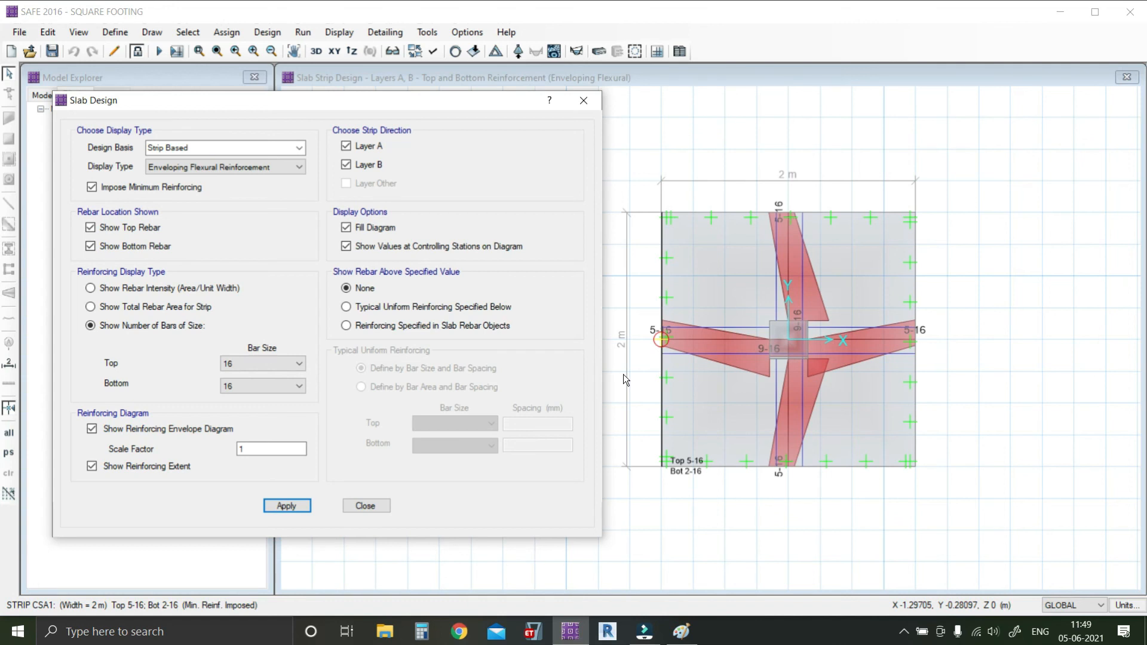
left_click(378, 506)
middle_click_drag(798, 375, 613, 342)
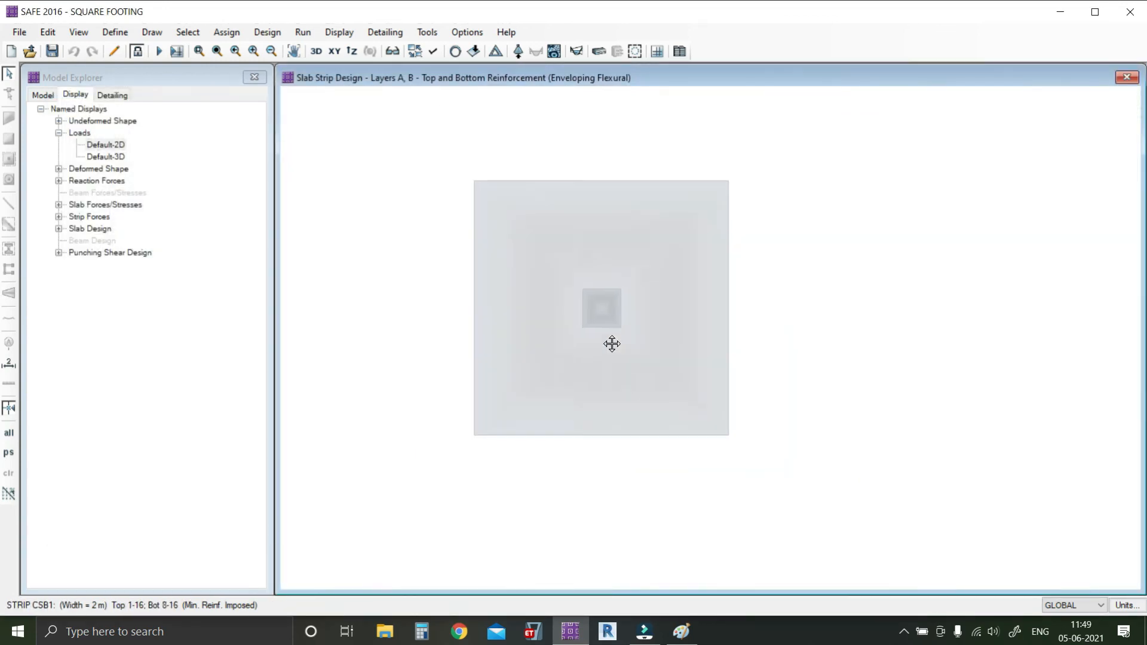